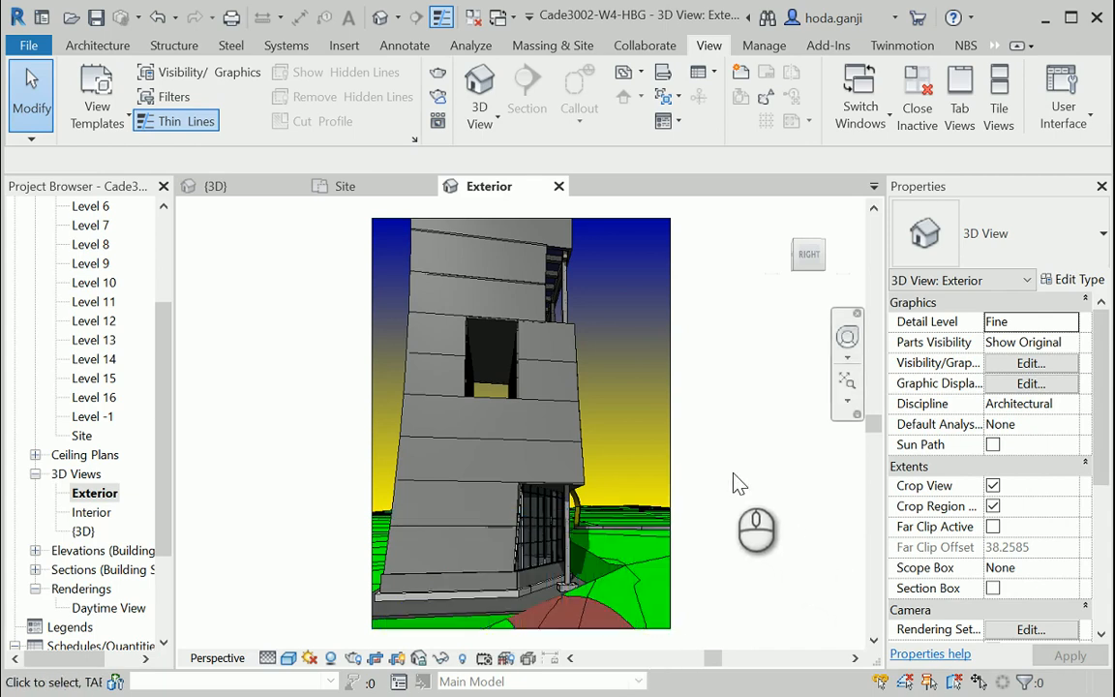
Start Place a Component from the Architecture tools in the Exterior 3D view
click(106, 46)
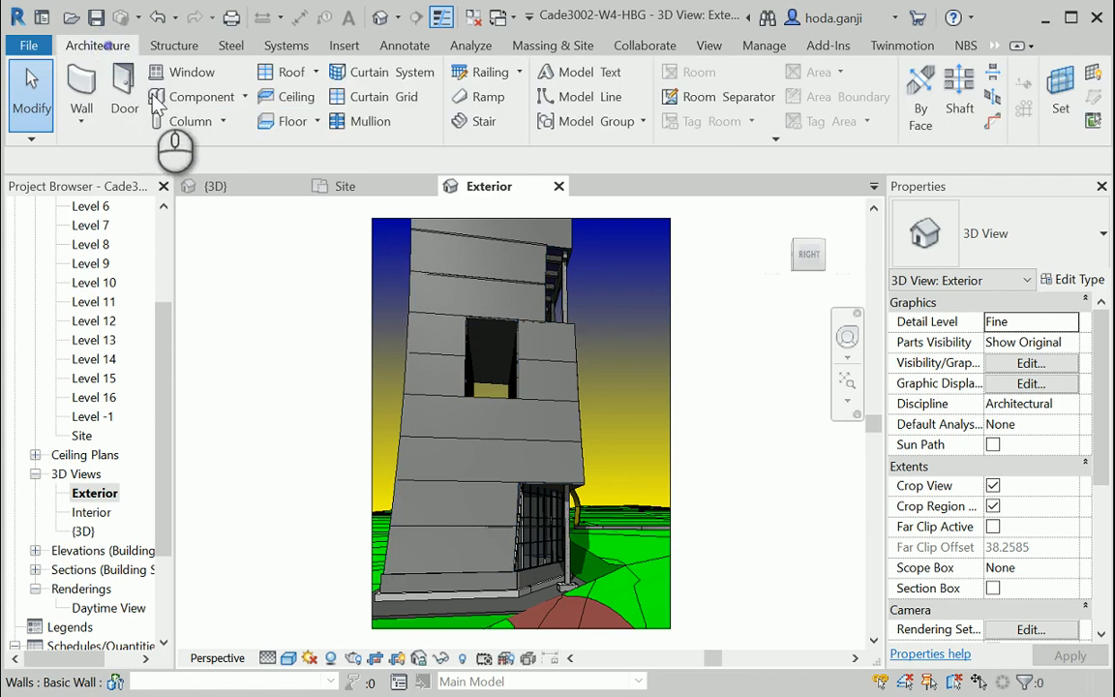
click(245, 97)
click(208, 131)
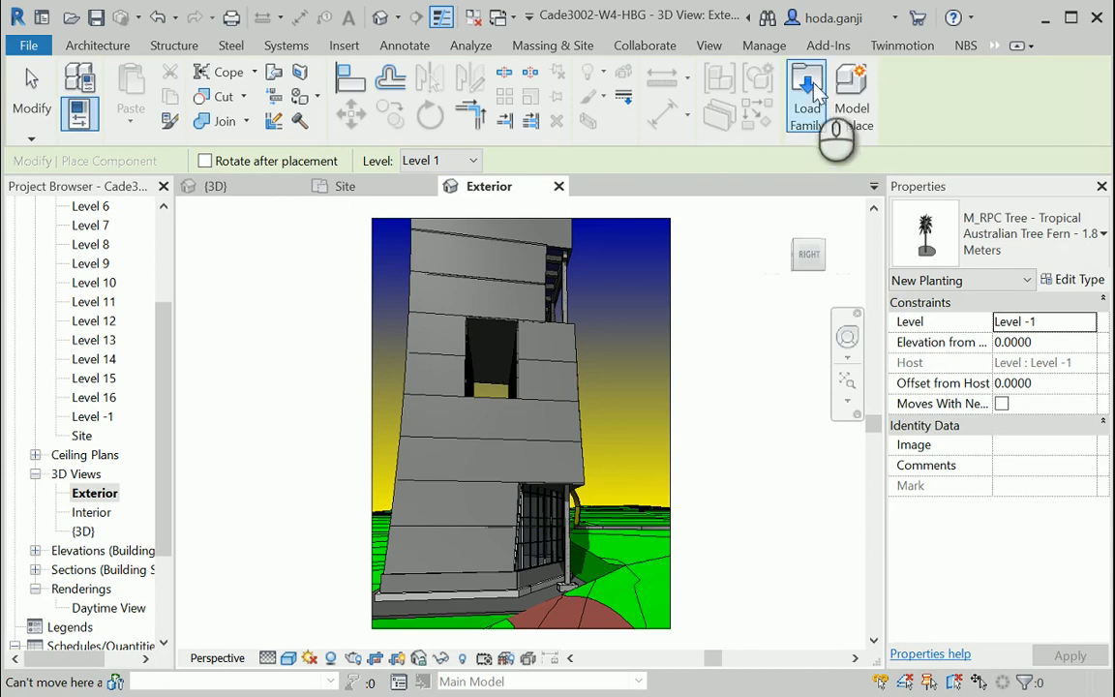
Browse the Load Family dialog to US Metric > Lighting > Architectural > External
click(811, 97)
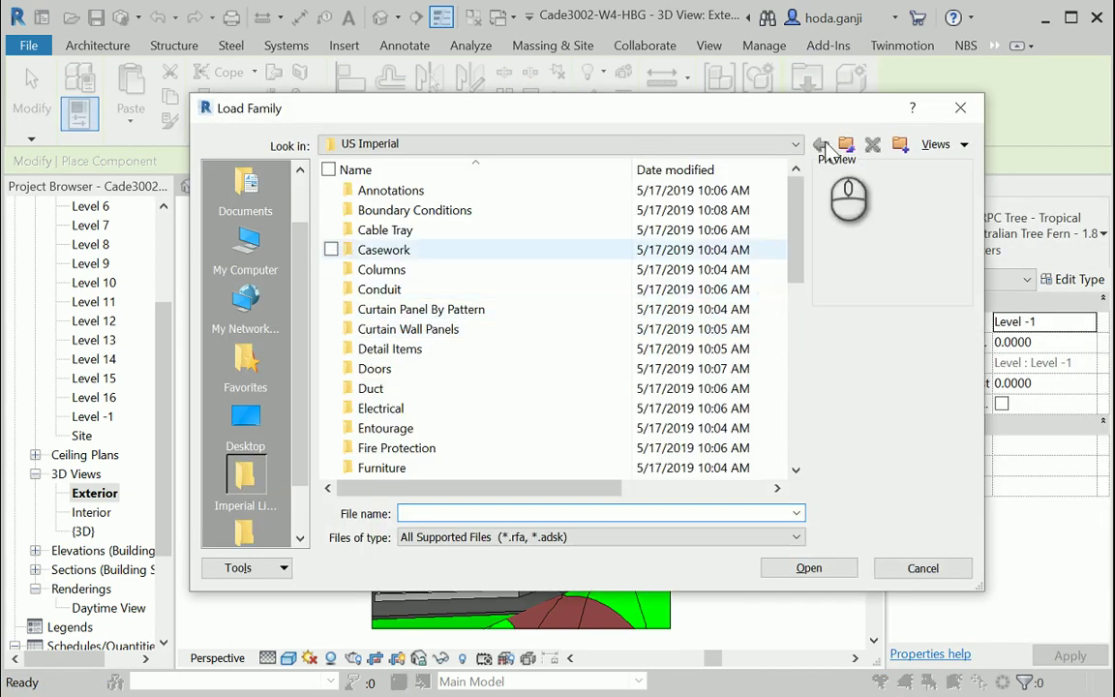
click(820, 145)
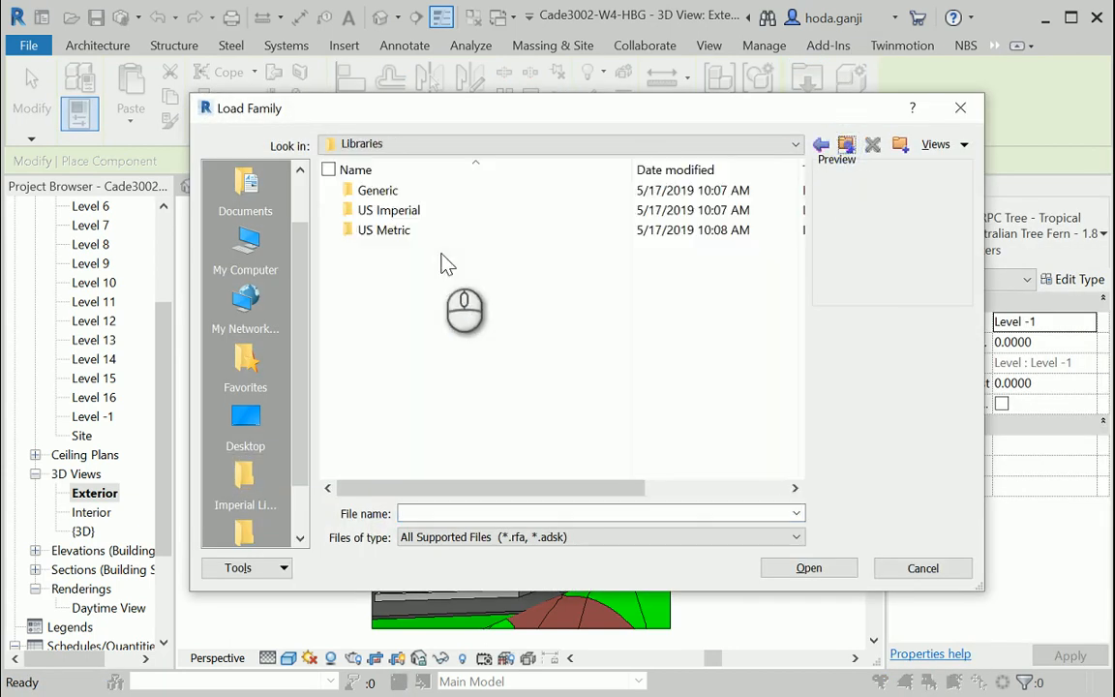
click(435, 231)
double_click(435, 230)
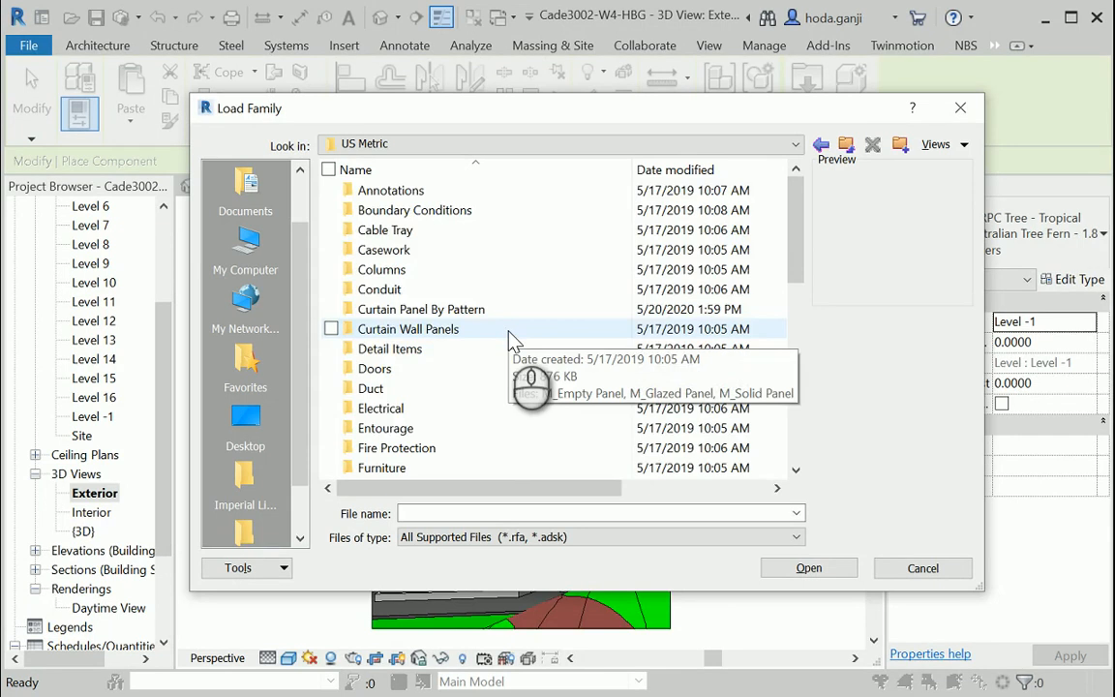
scroll(513, 341, down, 1)
double_click(463, 447)
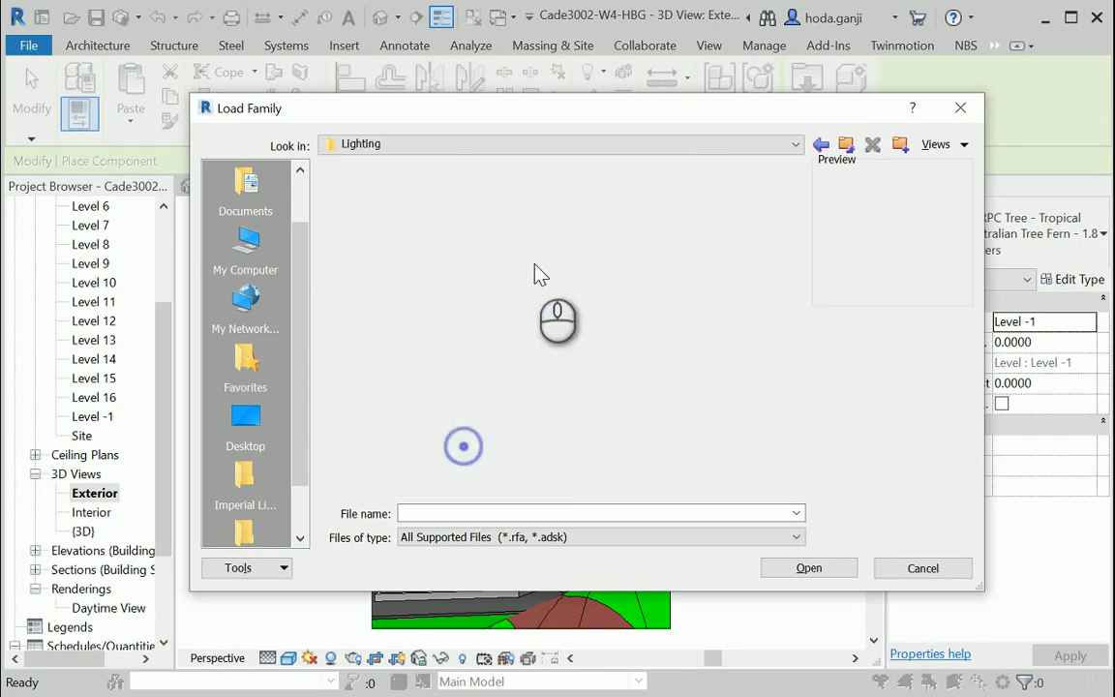
double_click(489, 189)
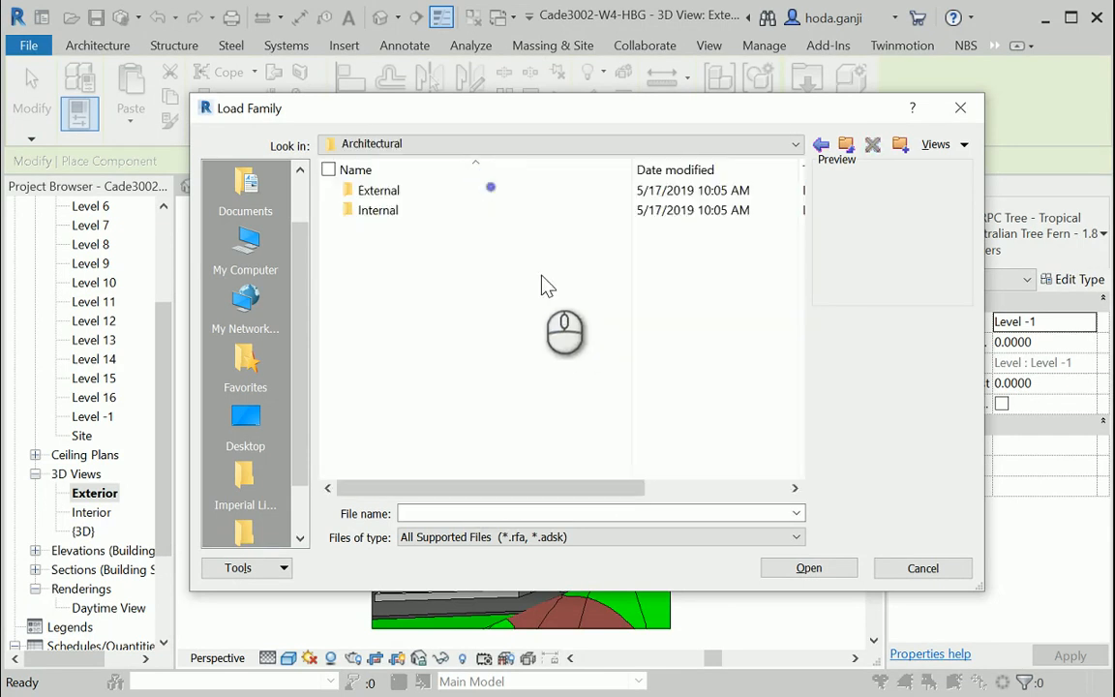
double_click(464, 191)
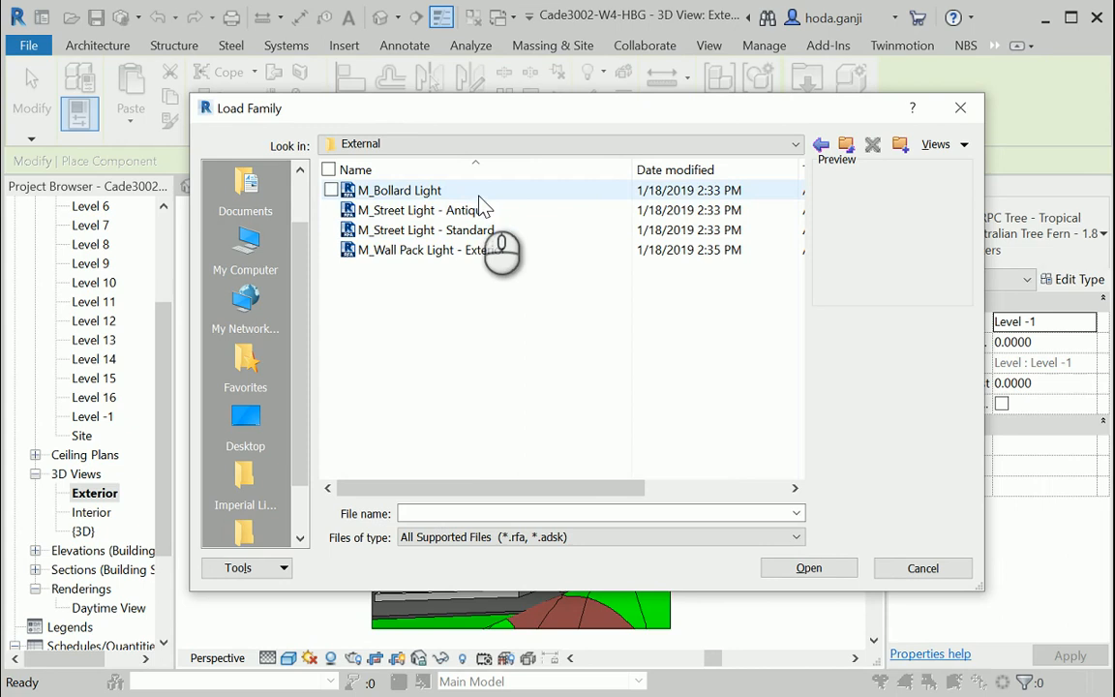
Step through the exterior light families and choose M_Street Light - Antique
click(478, 190)
key(Down)
key(Down)
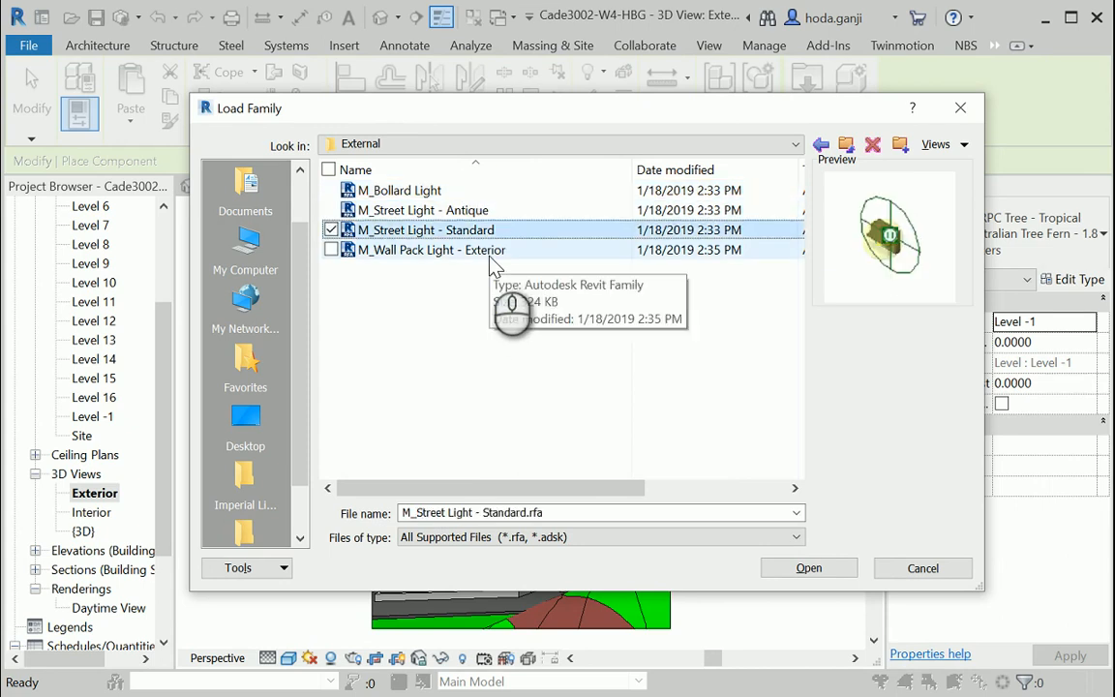
key(Down)
key(Up)
key(Up)
key(Up)
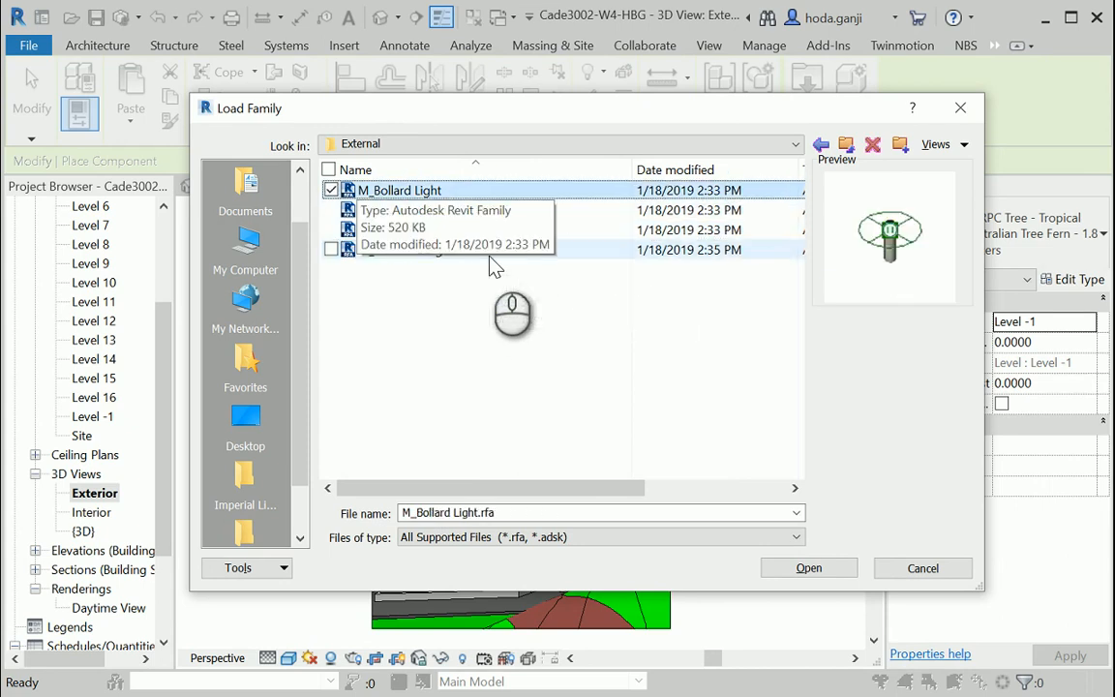
key(Down)
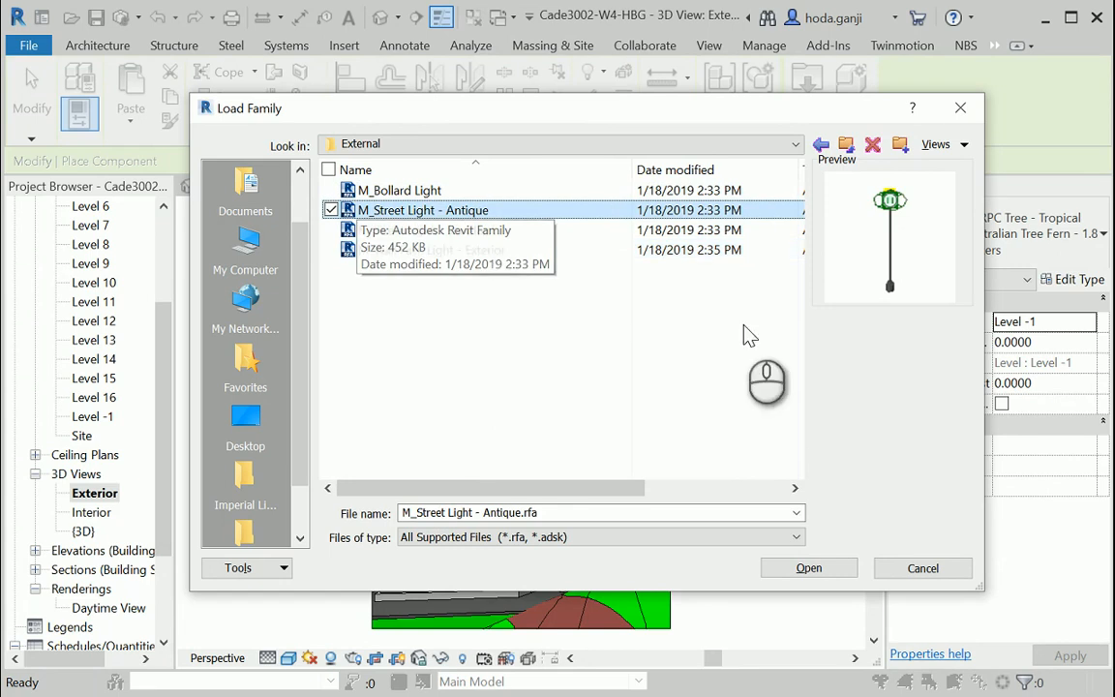
Load the street light and place several along the walkway in front of the tower
click(803, 568)
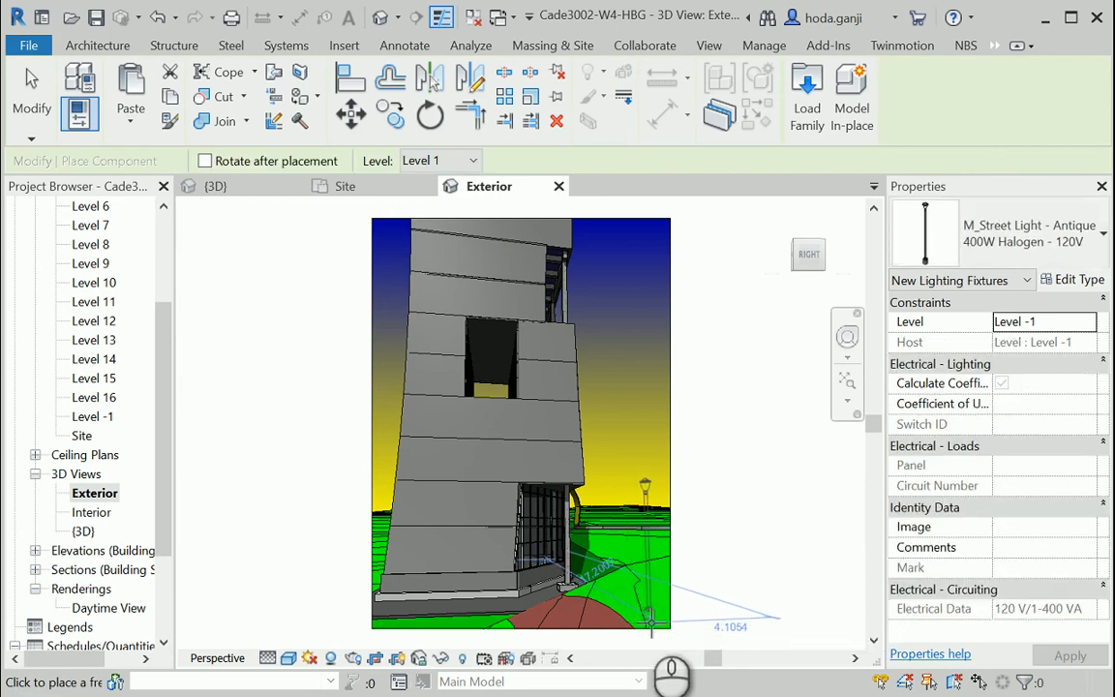
click(643, 616)
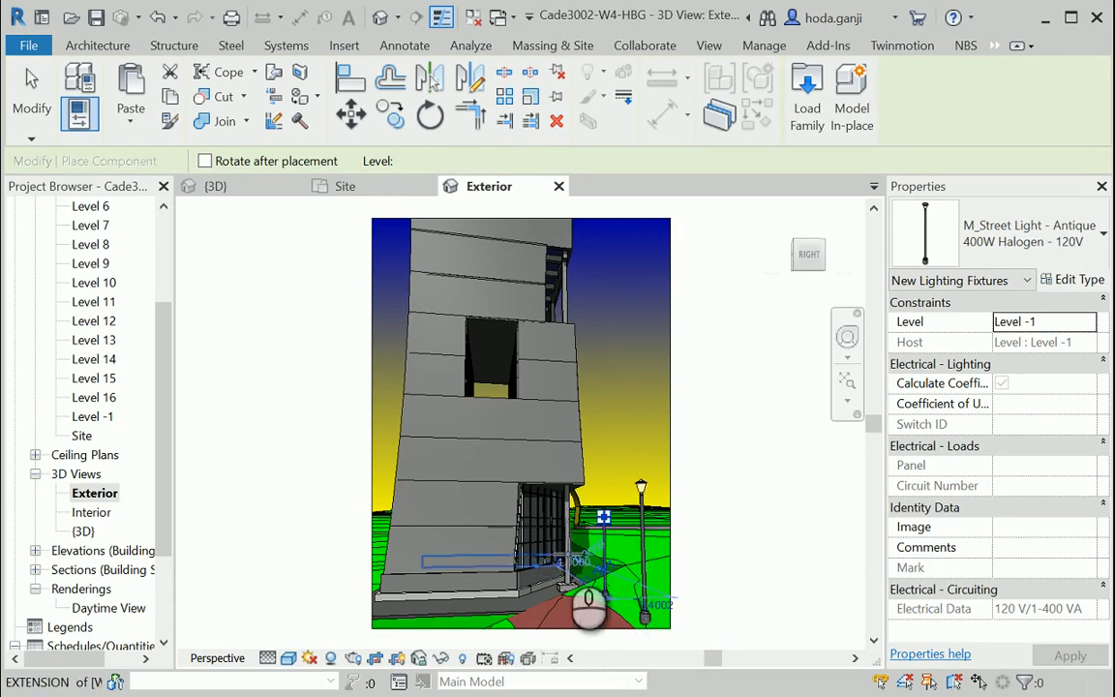
right_click(799, 263)
click(832, 274)
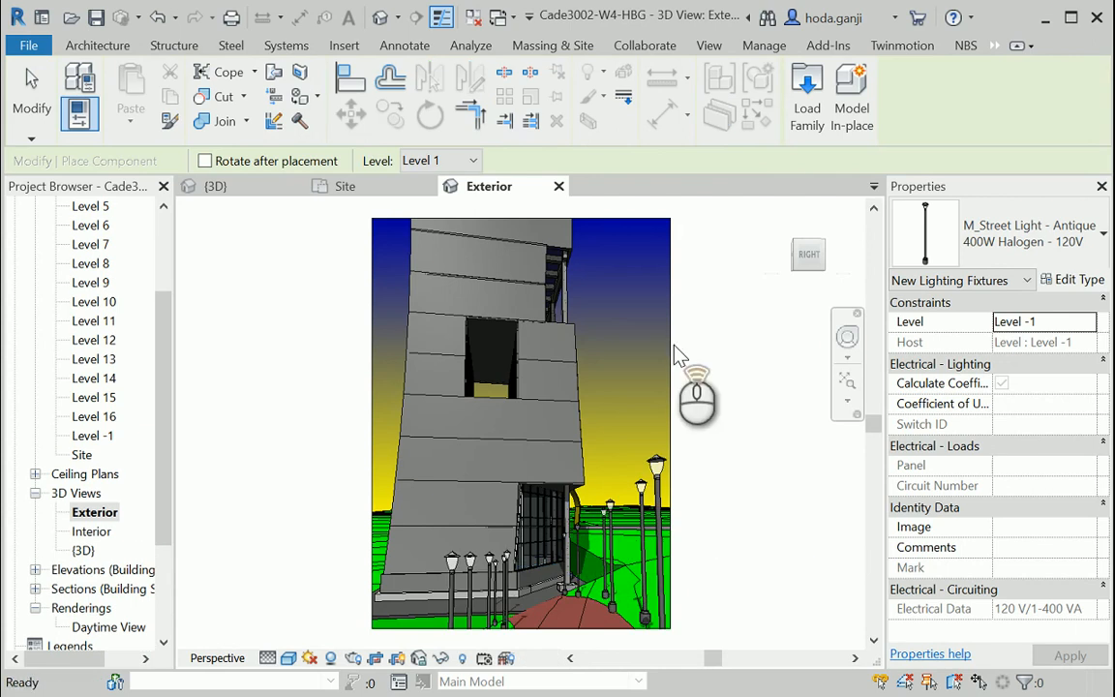
Keep the 400W Halogen - 120V type in the Type Selector and finish placement
click(1030, 242)
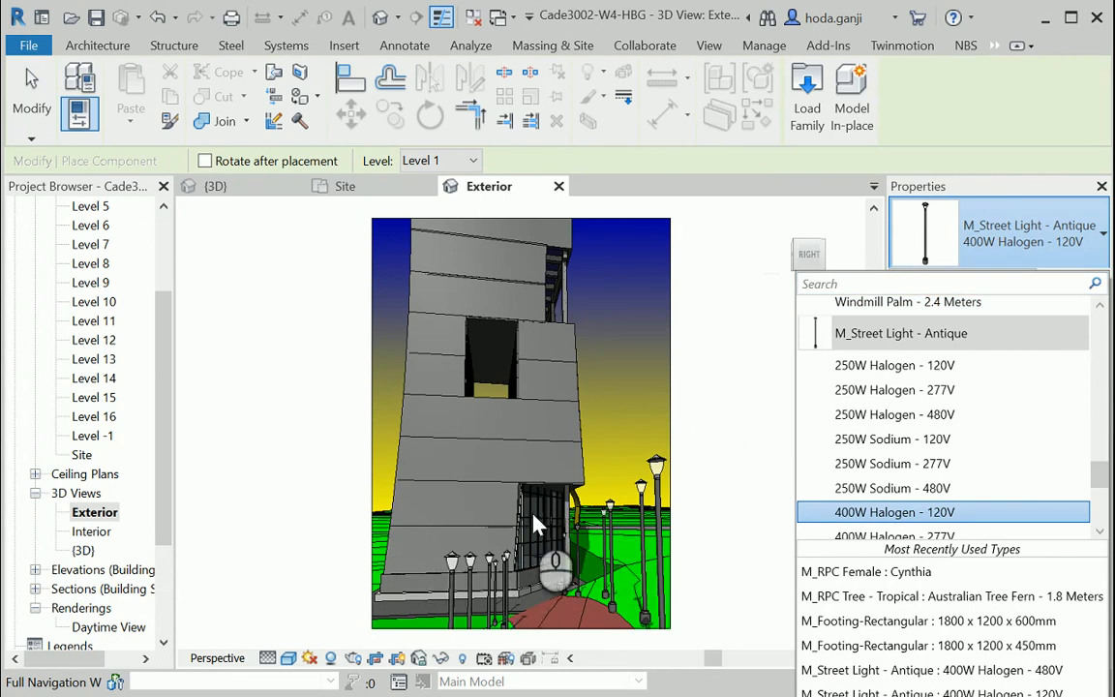
click(1076, 241)
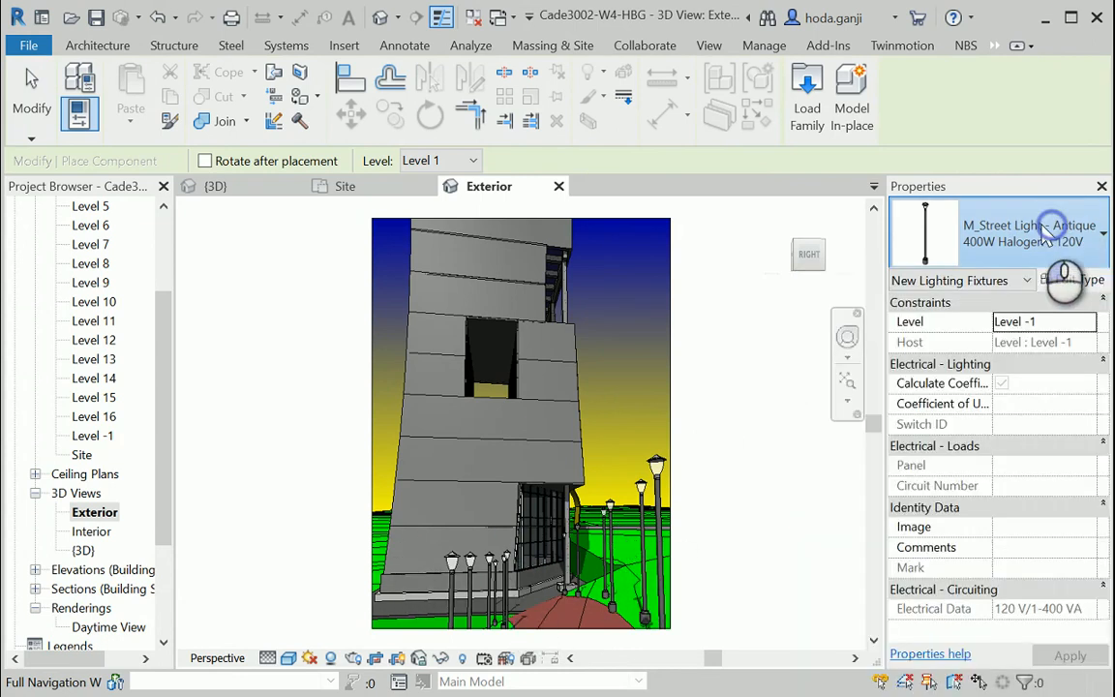
click(1030, 241)
click(986, 580)
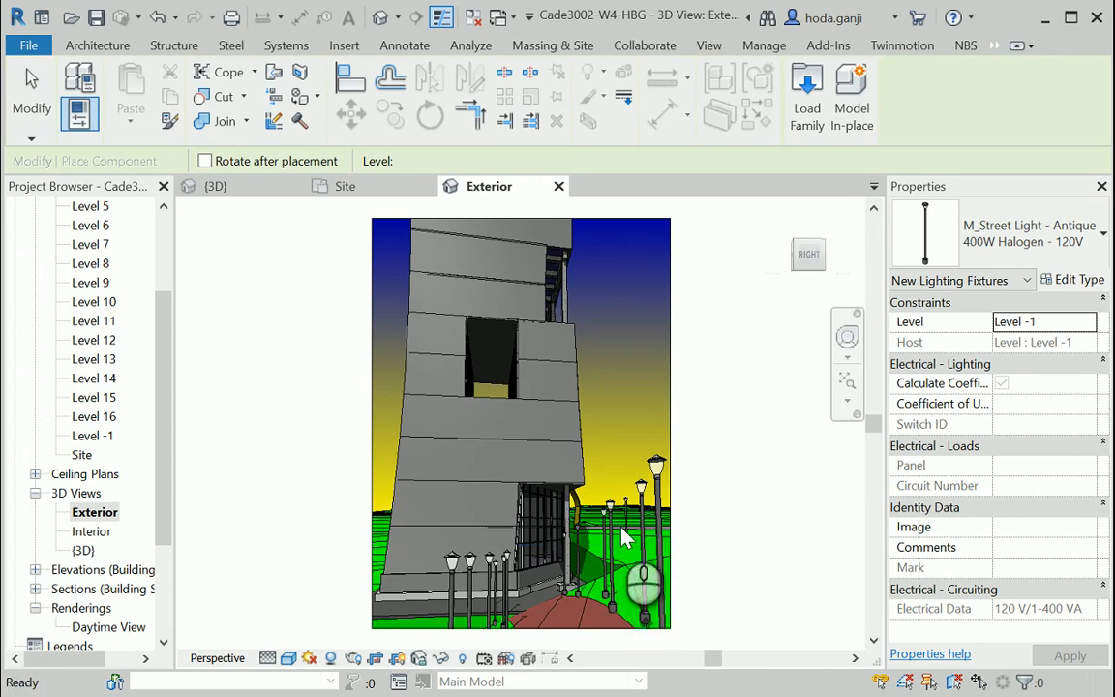
key(Escape)
key(Escape)
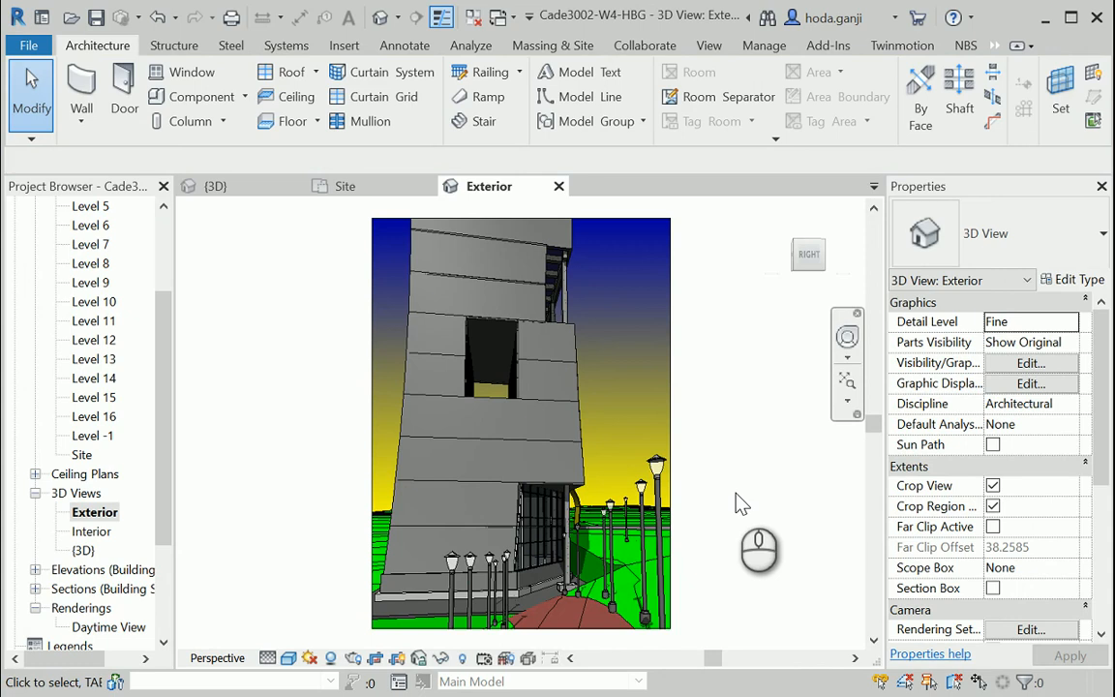
Start a Site Component from Massing & Site, cancelling an accidental in-place mass
click(552, 45)
click(203, 97)
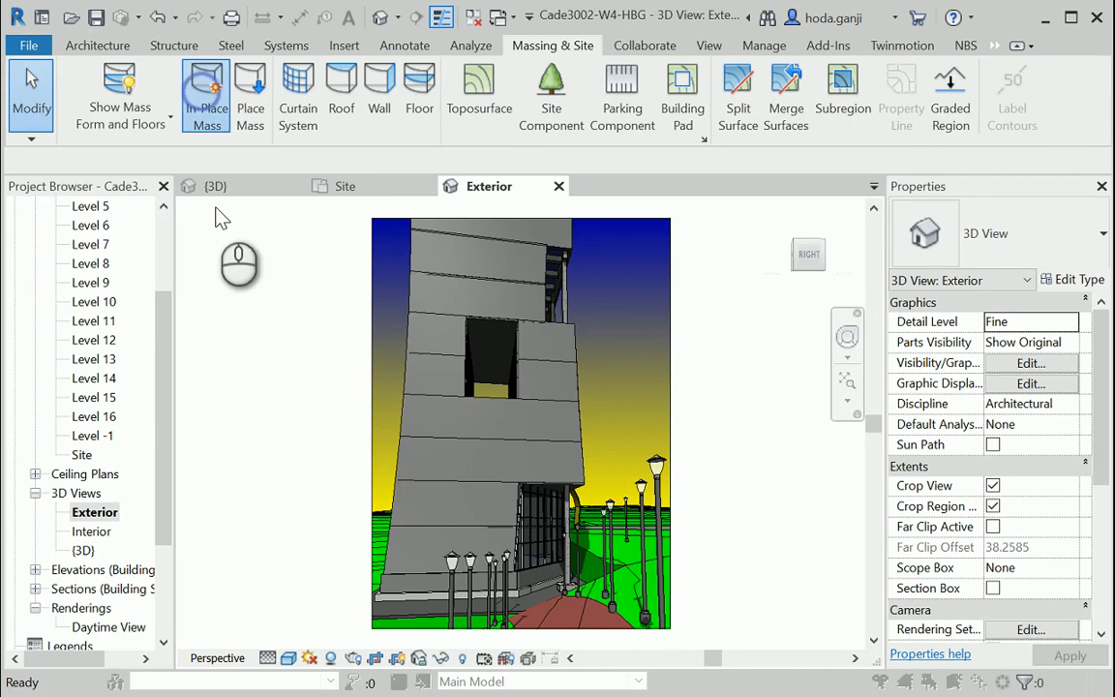
click(745, 367)
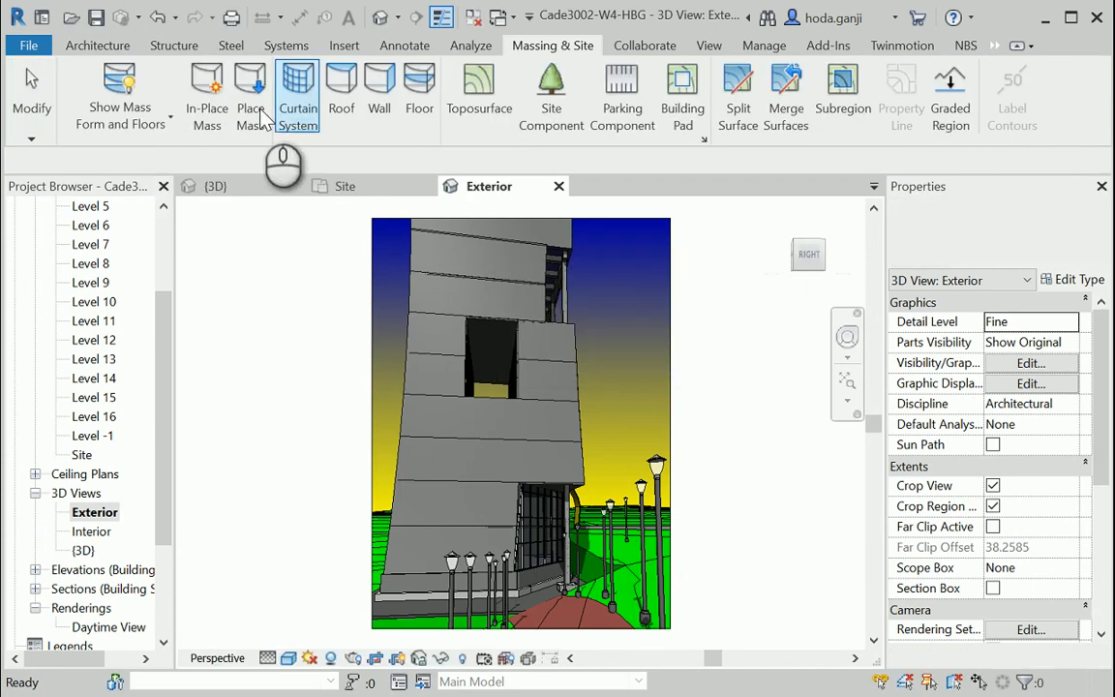
click(552, 102)
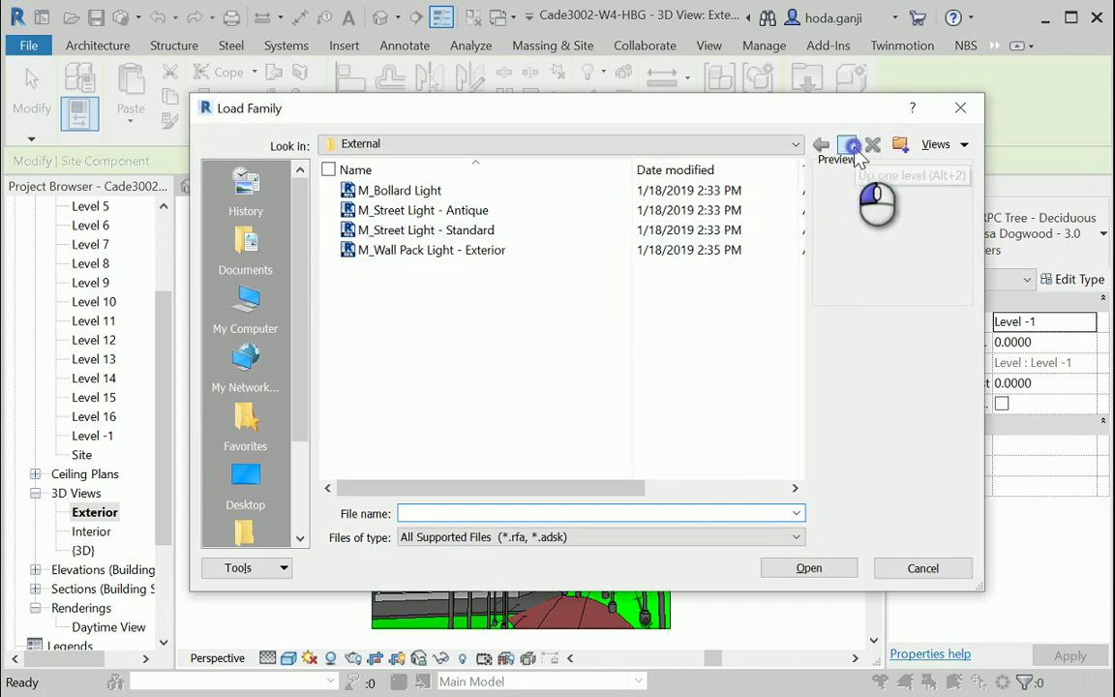
Load M_RPC Male from the US Metric Entourage library
click(849, 146)
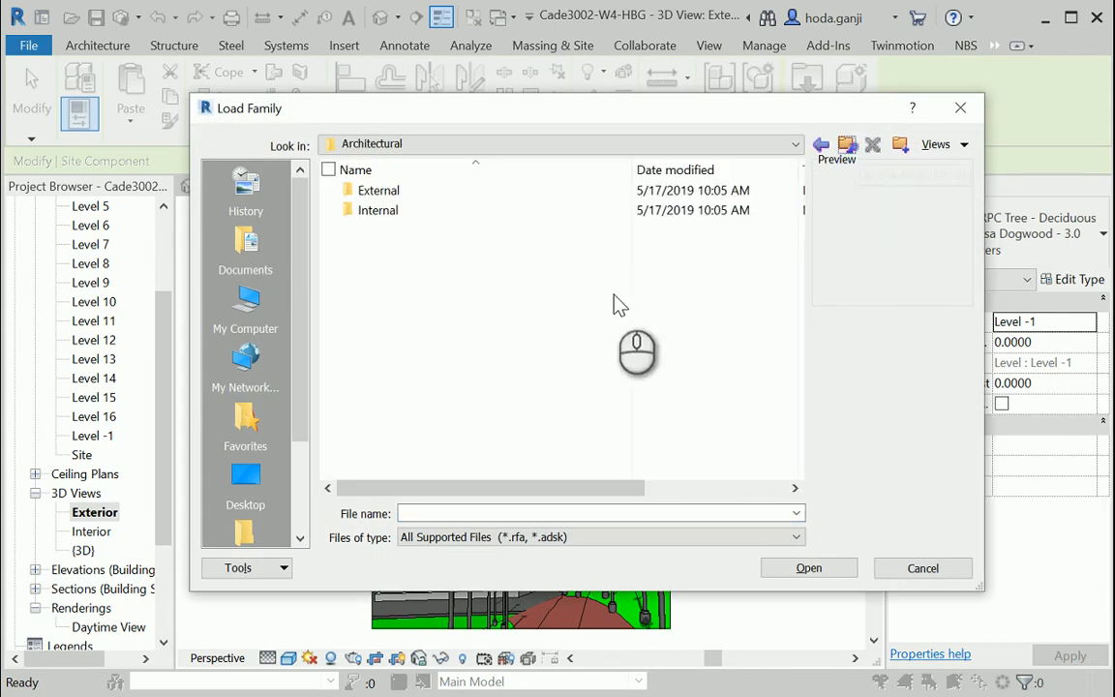
click(846, 145)
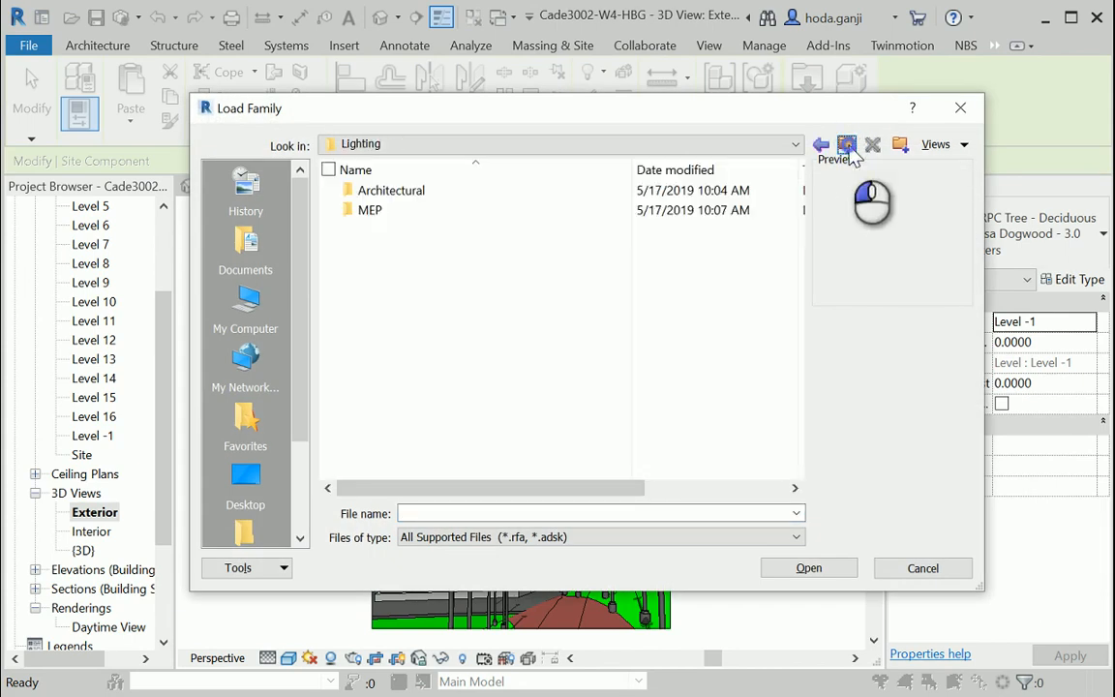
click(846, 145)
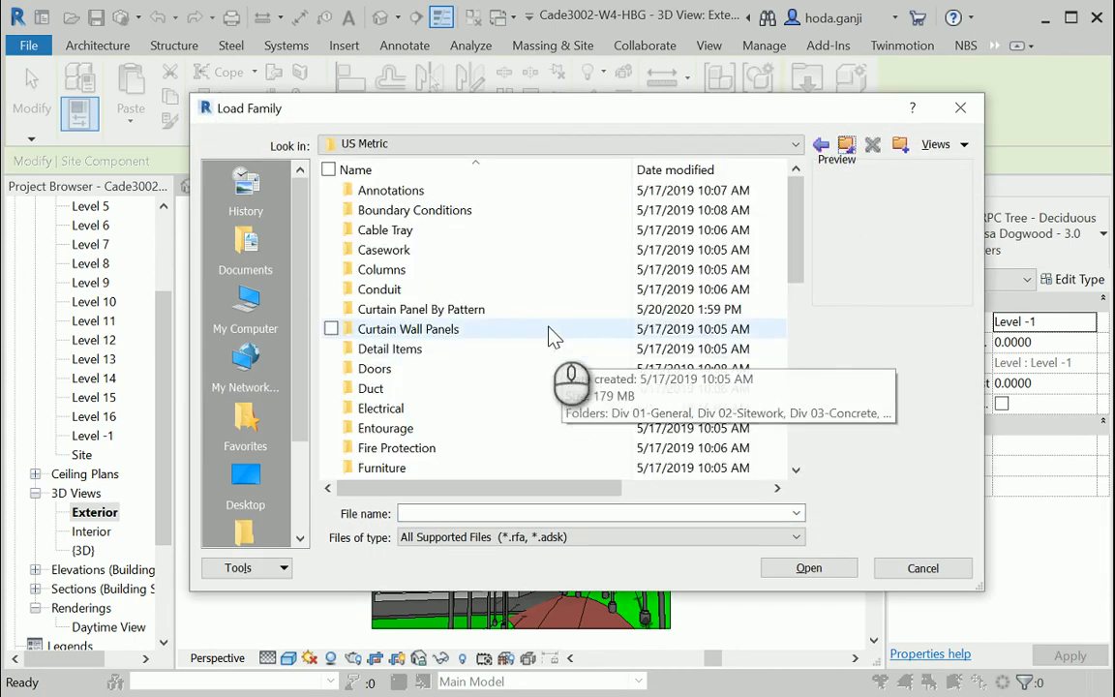
double_click(465, 426)
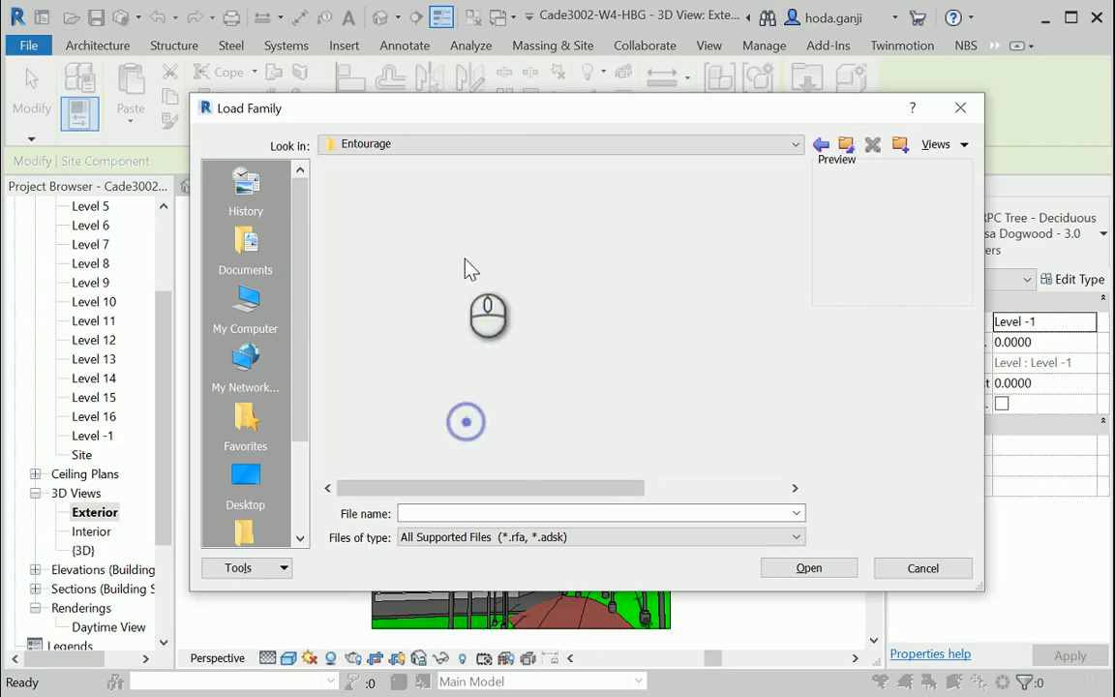
click(446, 250)
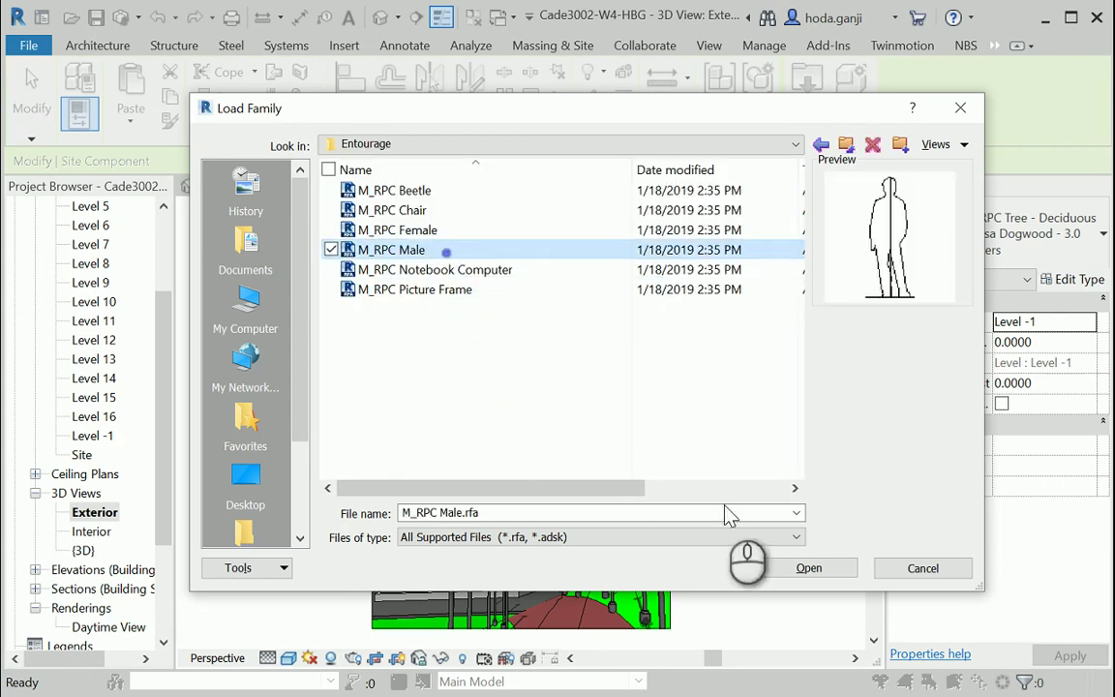
click(786, 574)
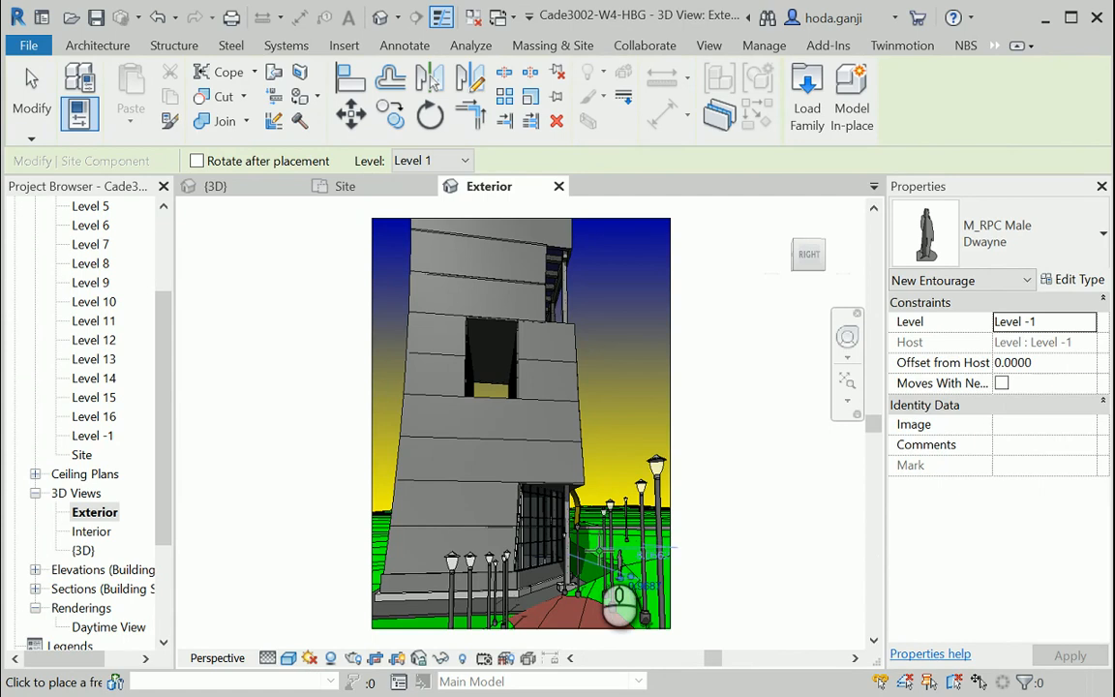
Switch the figure to M_RPC Female : Florence and place her near the tower base
click(1037, 249)
scroll(996, 436, up, 2)
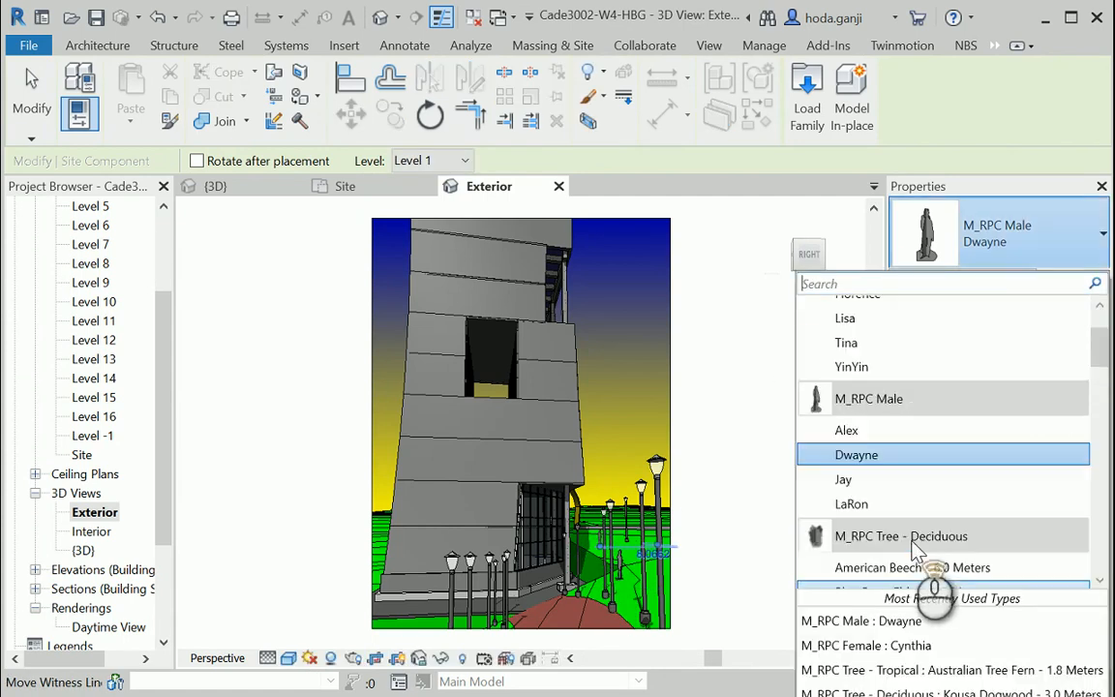
scroll(919, 561, up, 2)
click(871, 447)
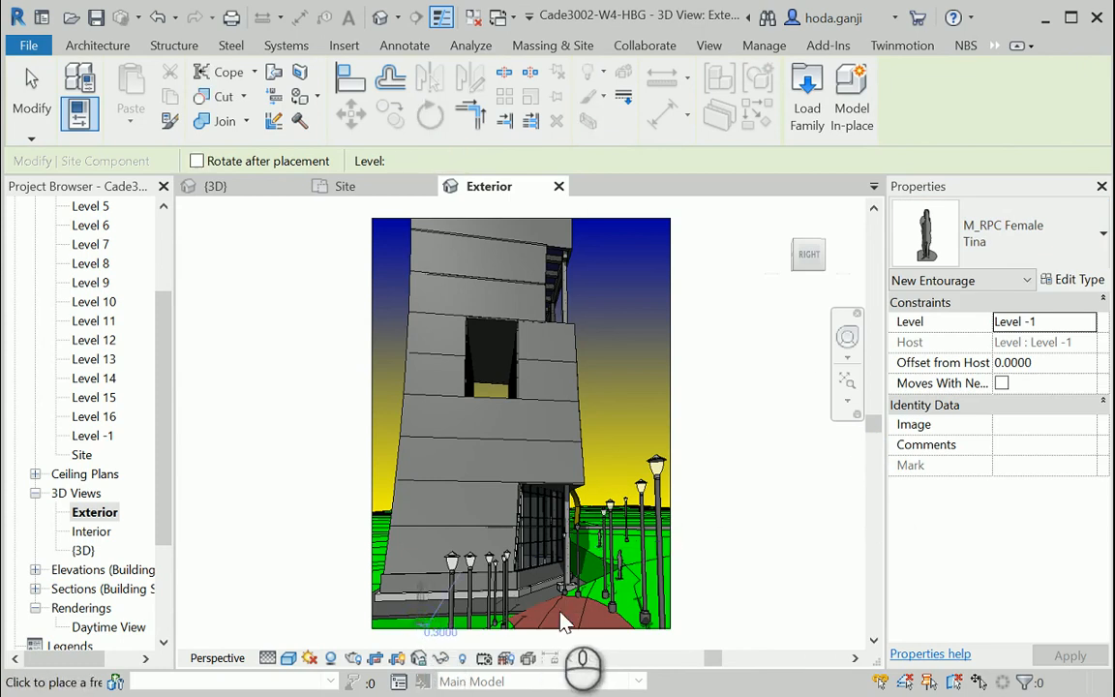
click(1010, 254)
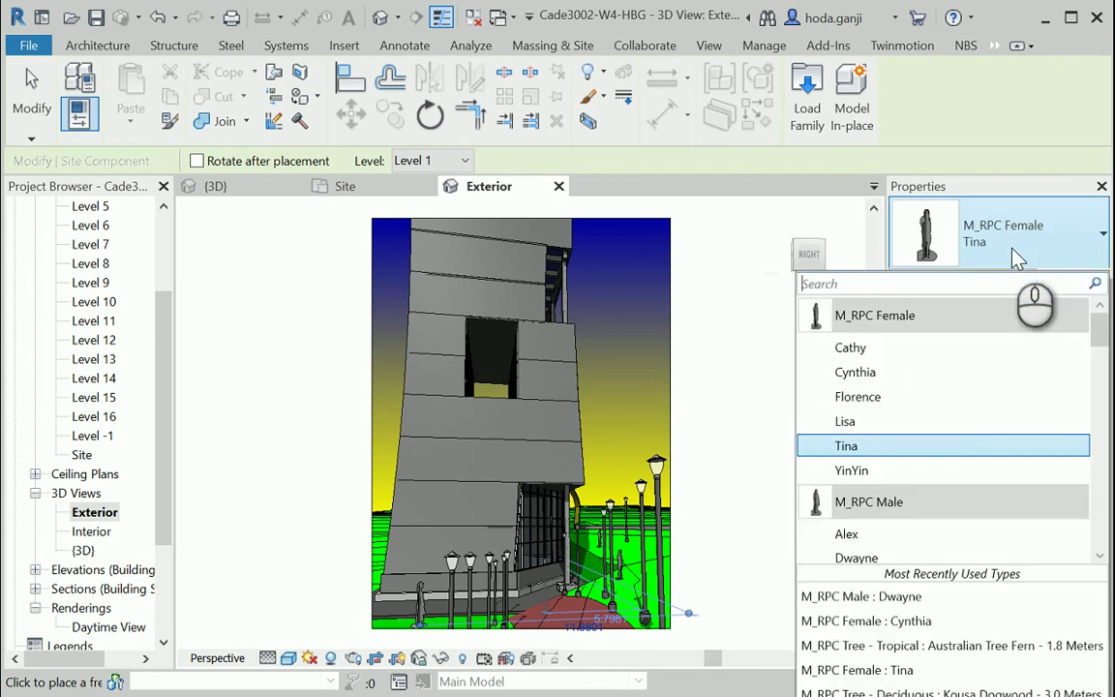
click(949, 397)
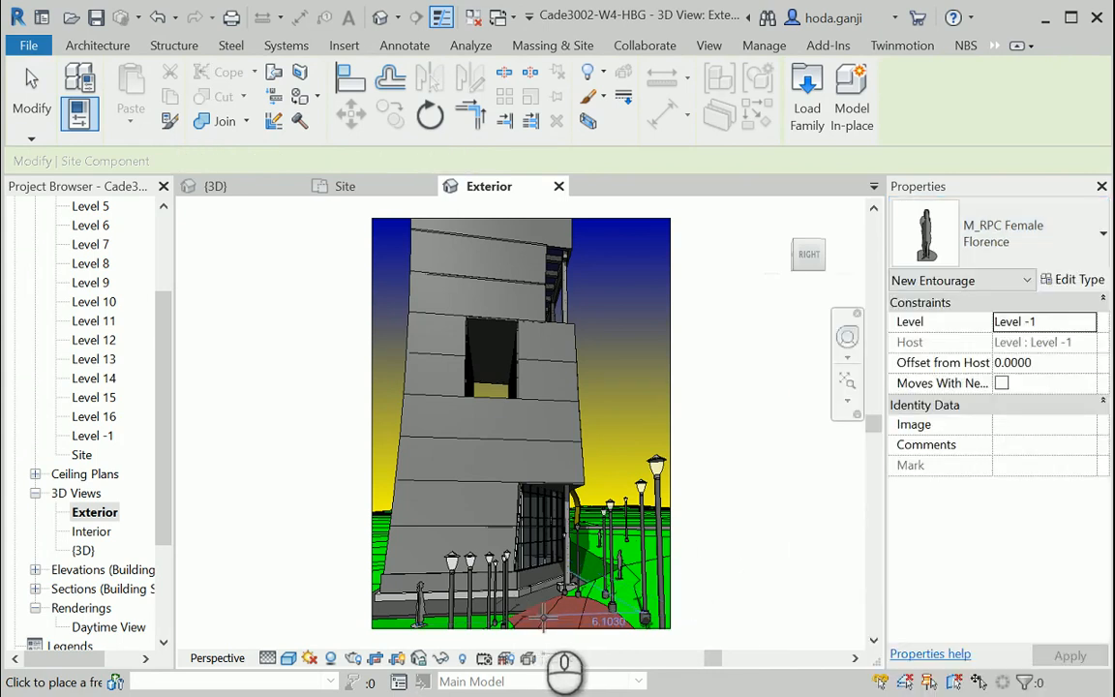
click(549, 615)
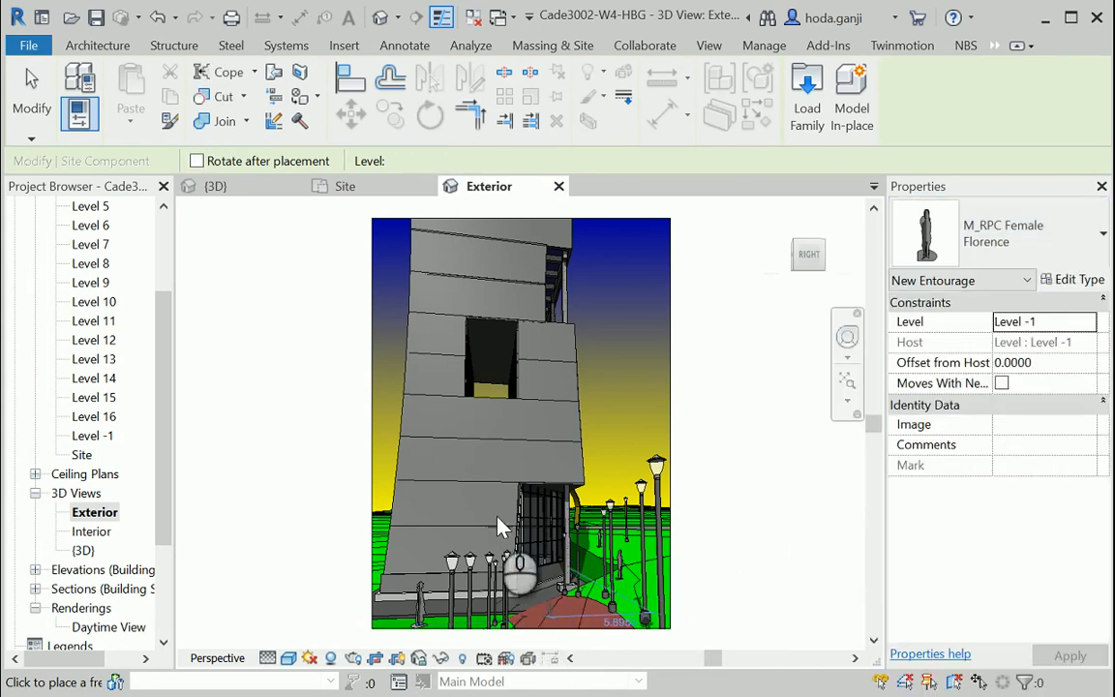
key(Escape)
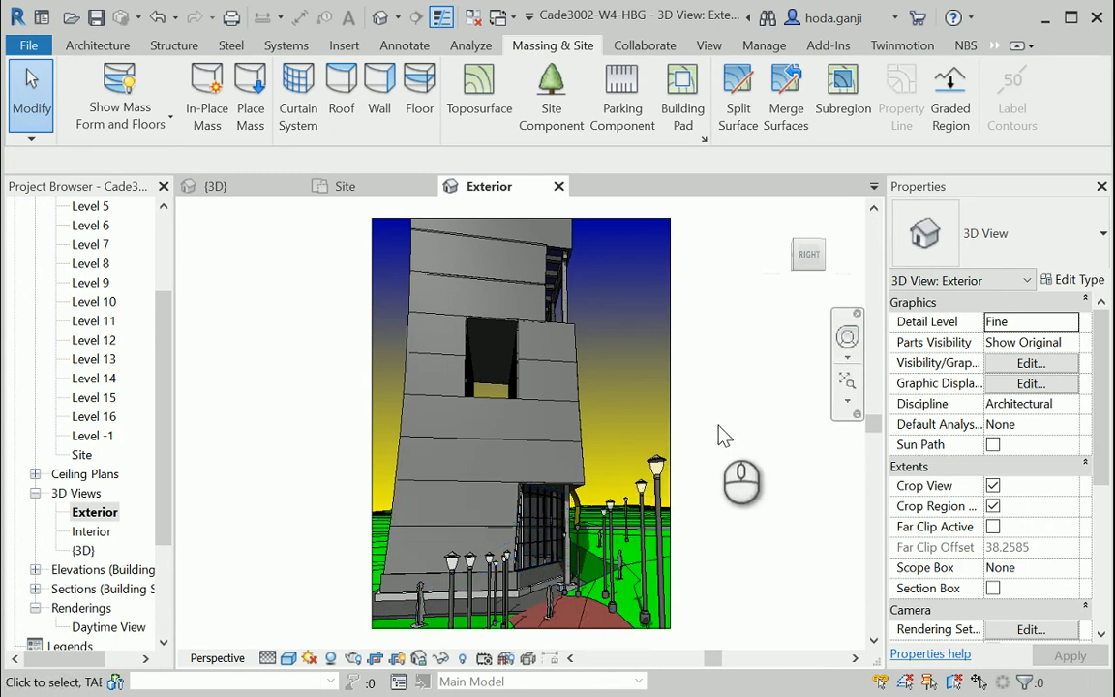
Start Place a Component and browse Load Family to Lighting > Architectural > Internal
click(108, 45)
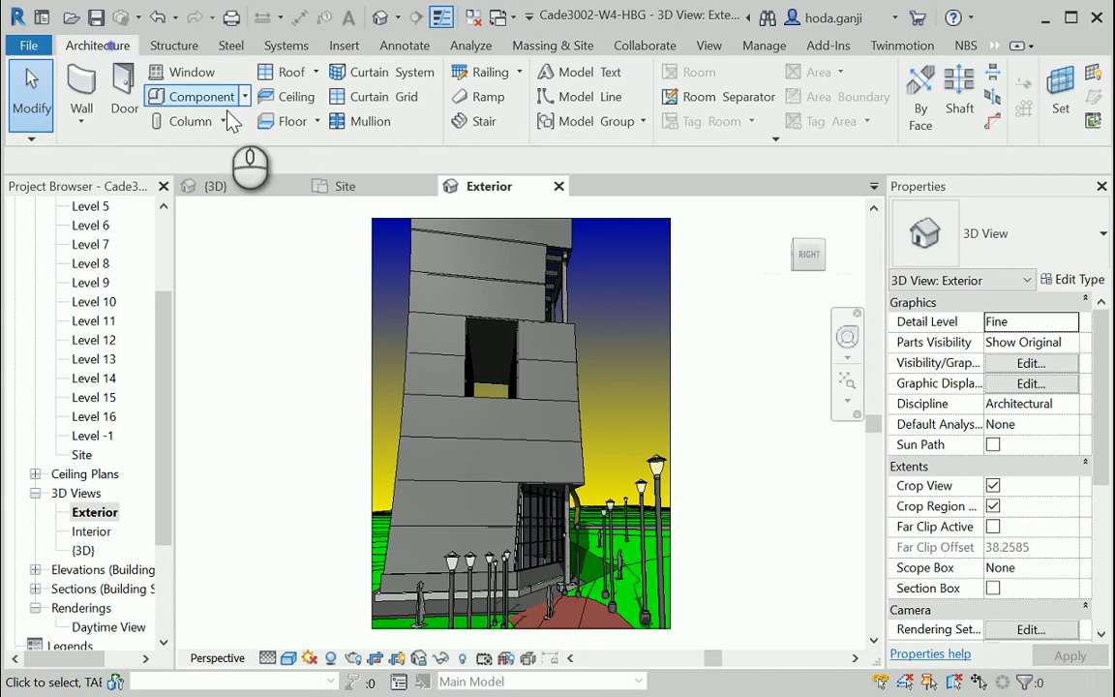
click(244, 98)
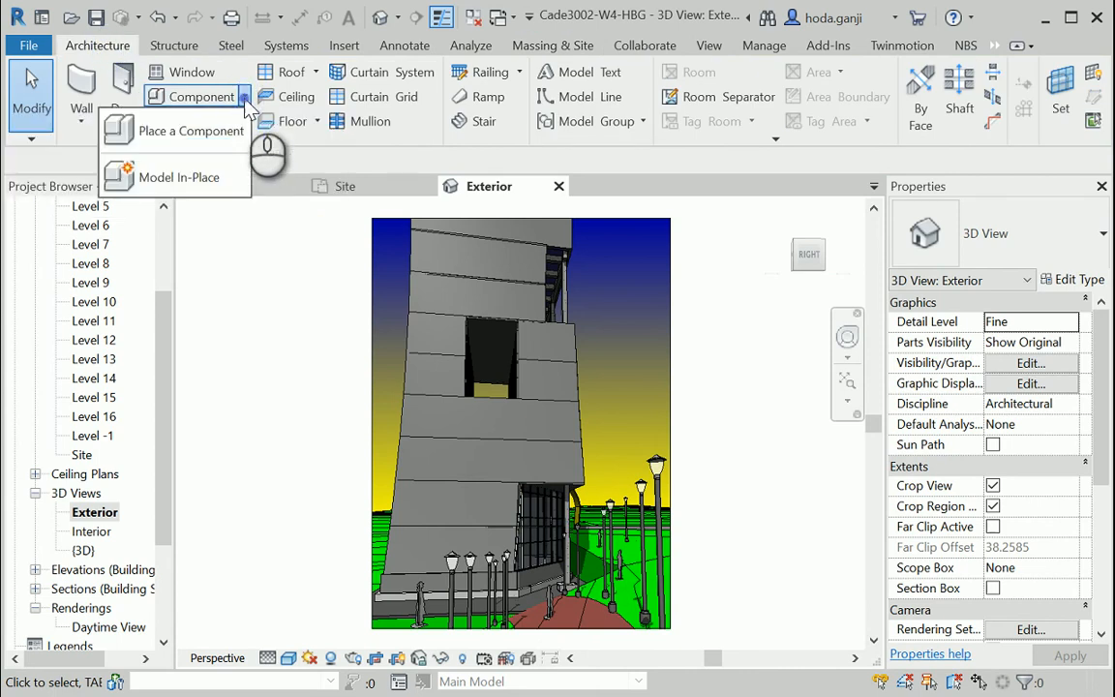
click(224, 136)
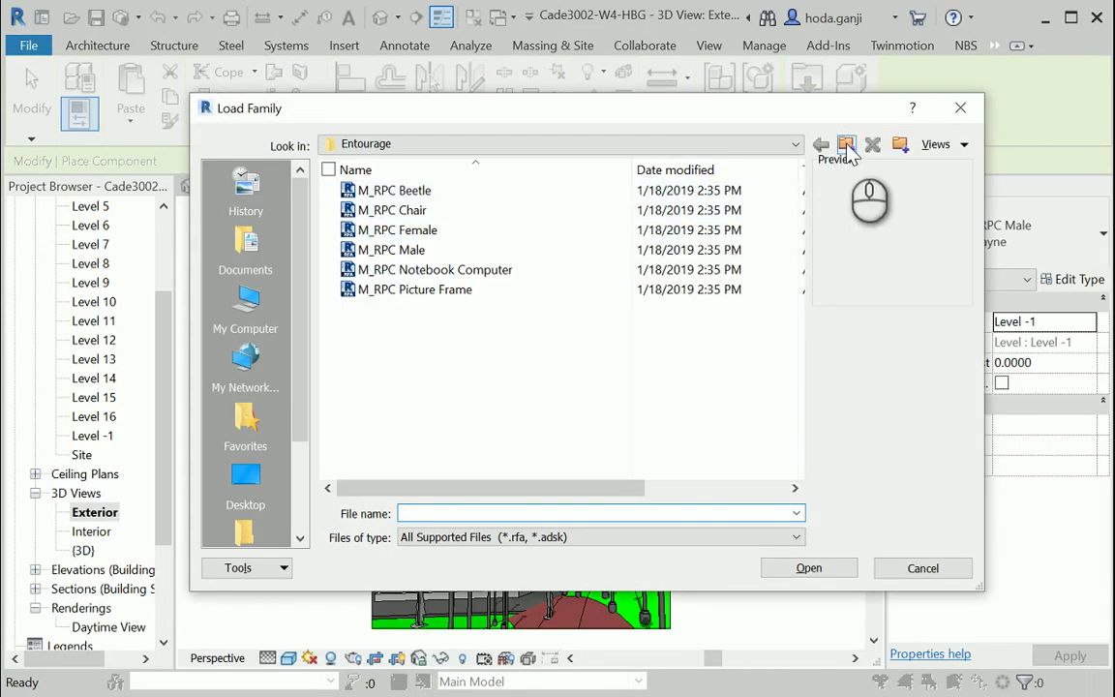
click(845, 144)
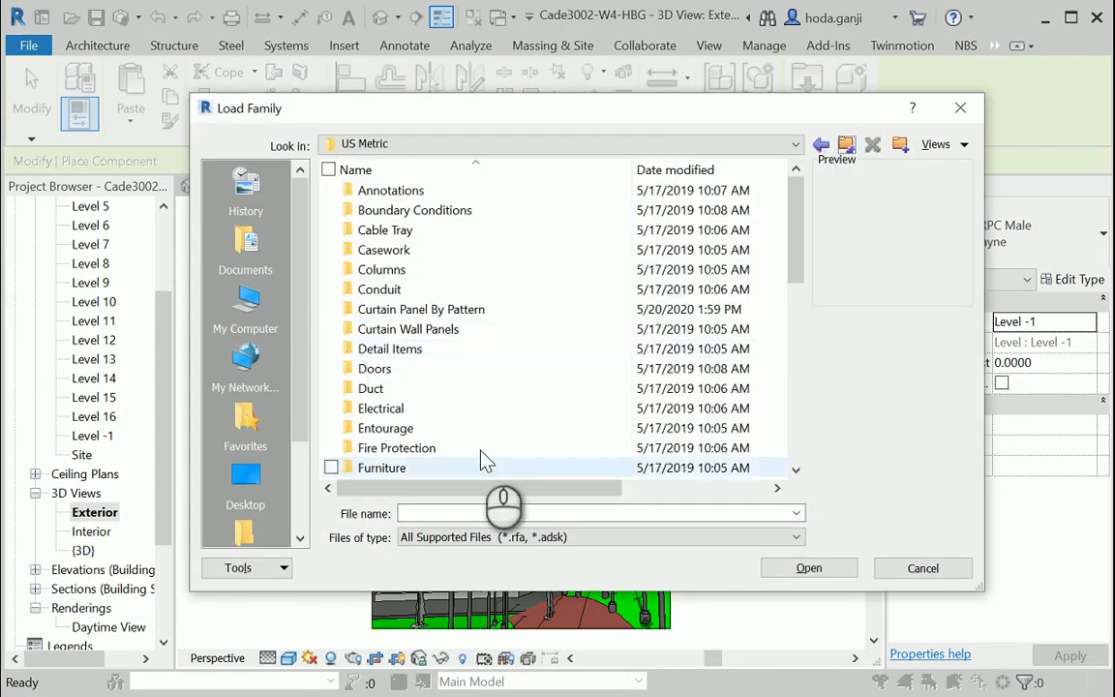
scroll(489, 426, down, 1)
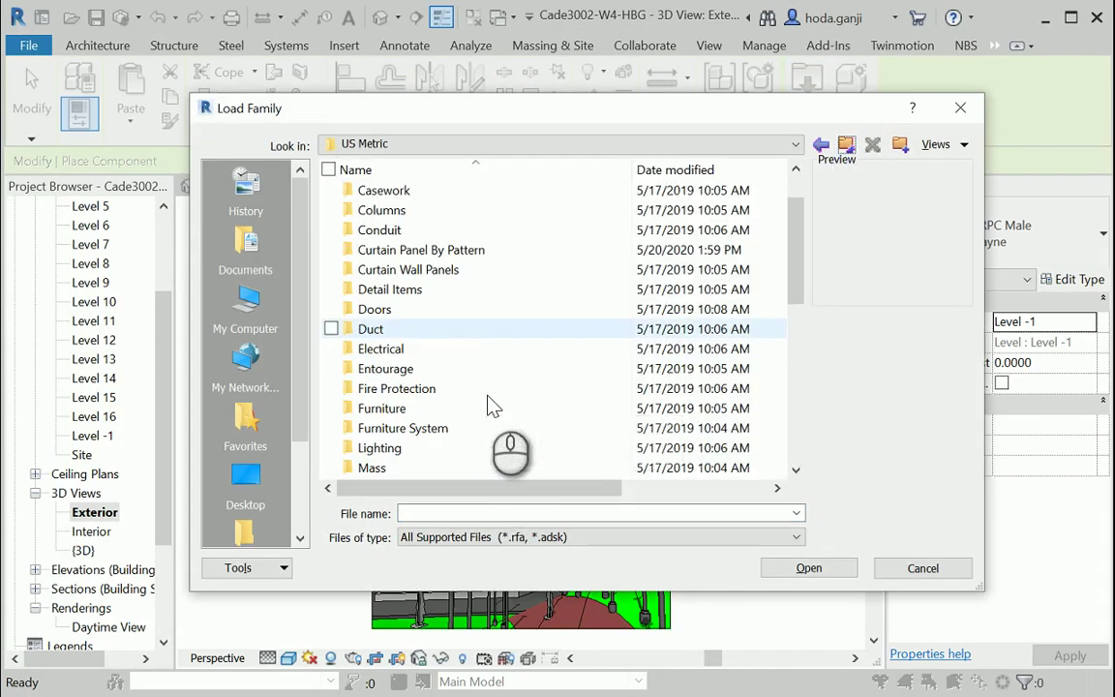
double_click(479, 448)
click(428, 190)
double_click(429, 190)
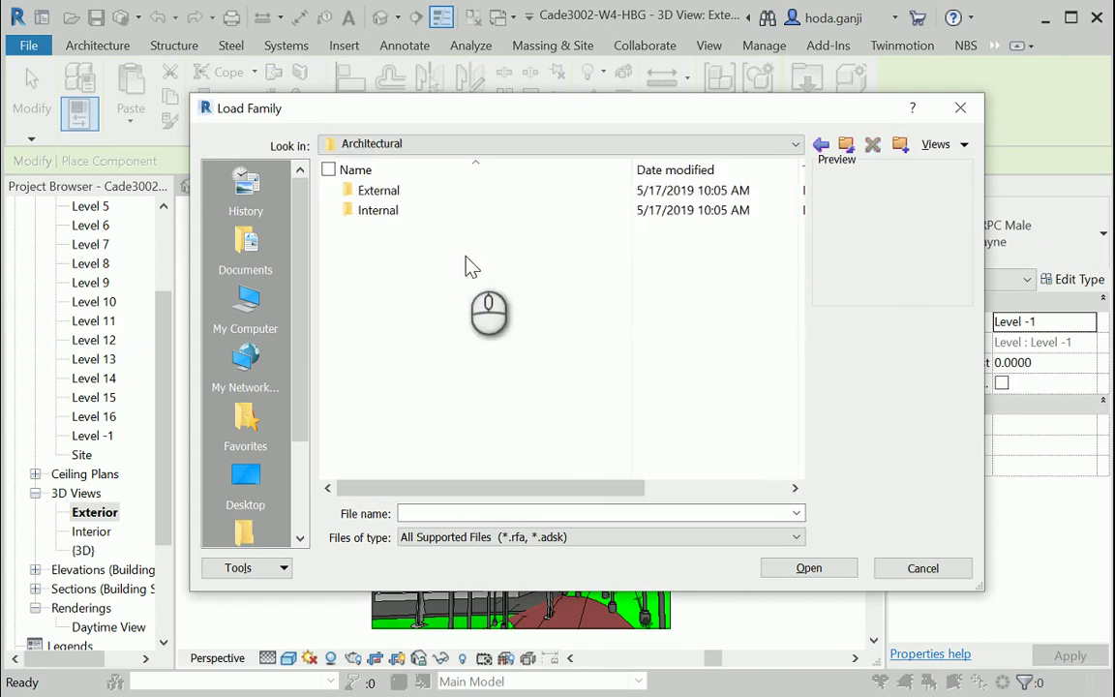
double_click(437, 210)
Preview the internal lighting families and load M_Floor Lamp - Hemispheric
click(444, 190)
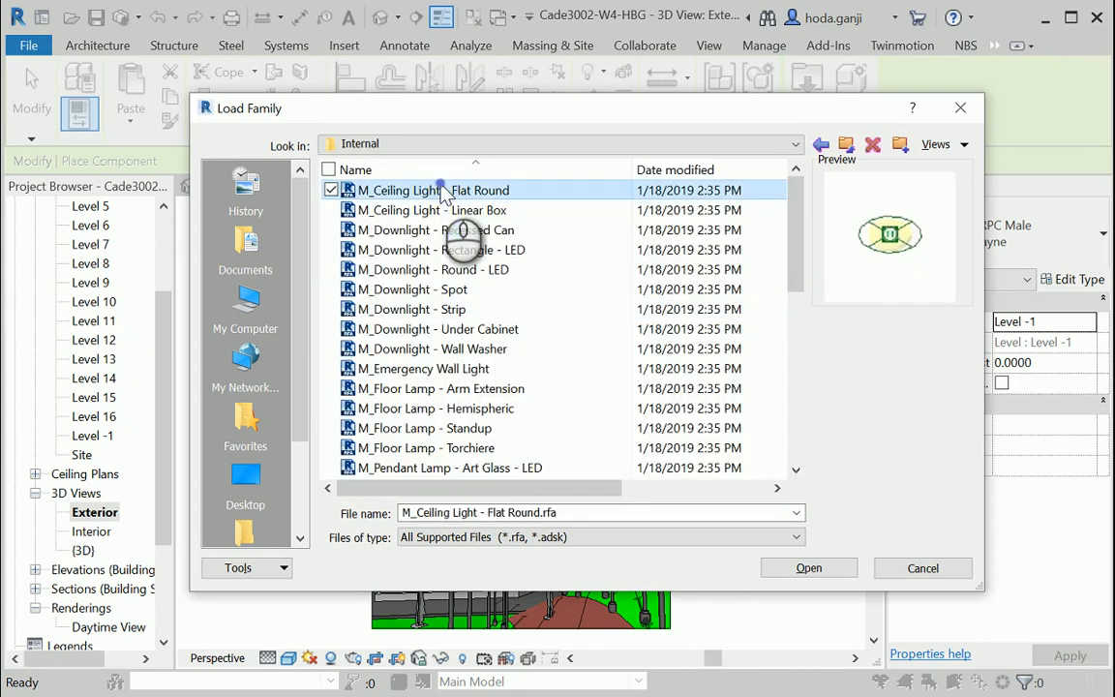
key(Down)
key(Down)
key(Down)
key(Down)
key(Down)
key(Down)
key(Down)
key(Down)
key(Down)
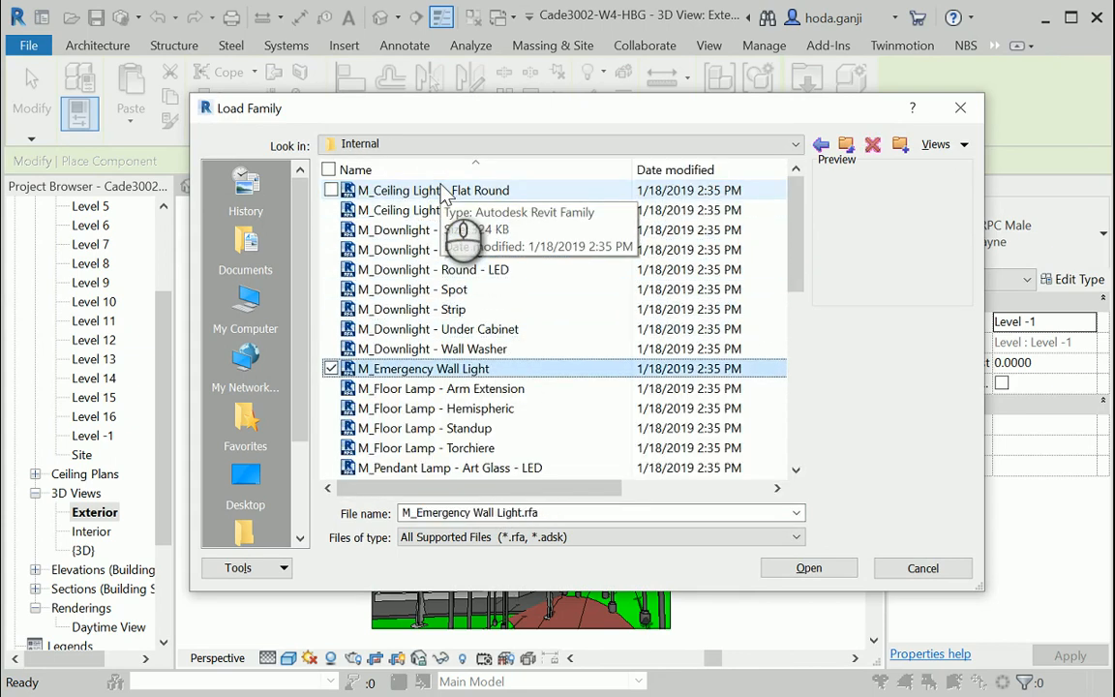
key(Down)
key(Down)
key(Down)
key(Up)
key(Up)
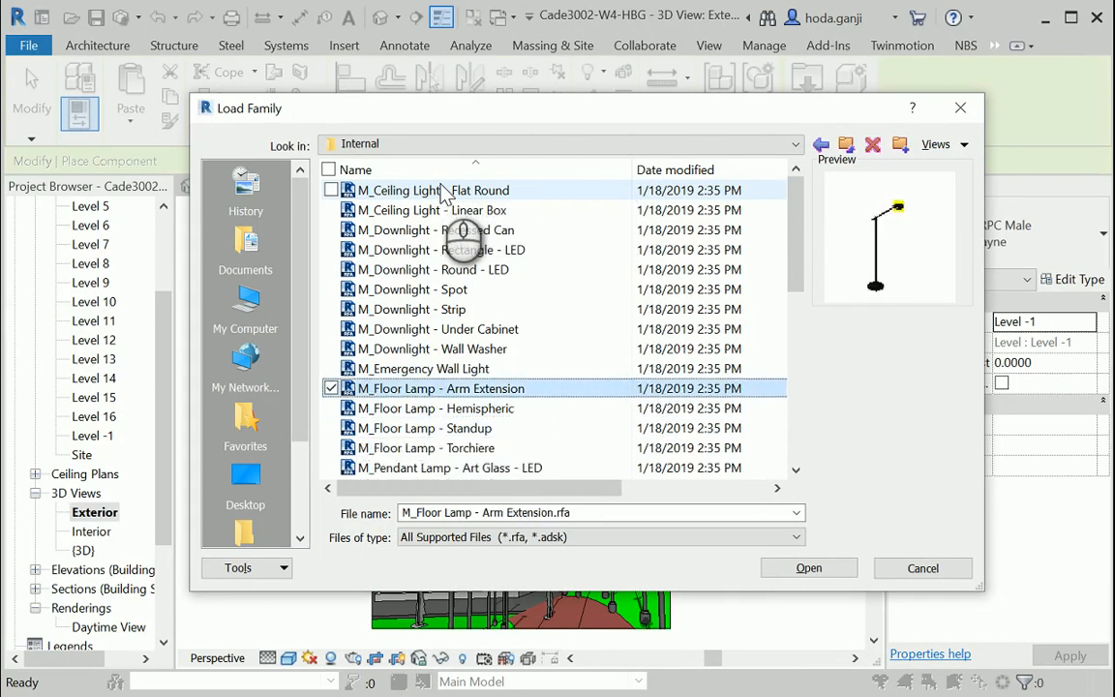
key(Down)
key(Down)
key(Down)
key(Down)
key(Down)
key(Down)
key(Down)
key(Down)
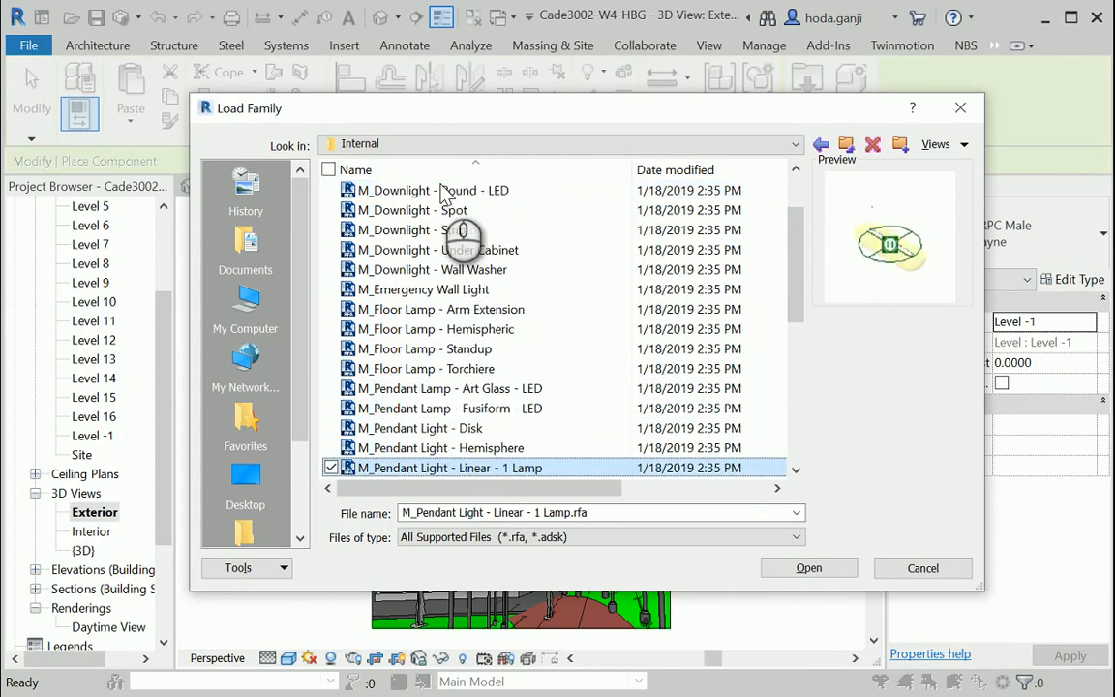
key(Down)
key(Down)
key(Down)
key(Down)
key(Down)
key(Down)
key(Down)
key(Down)
key(Down)
key(Down)
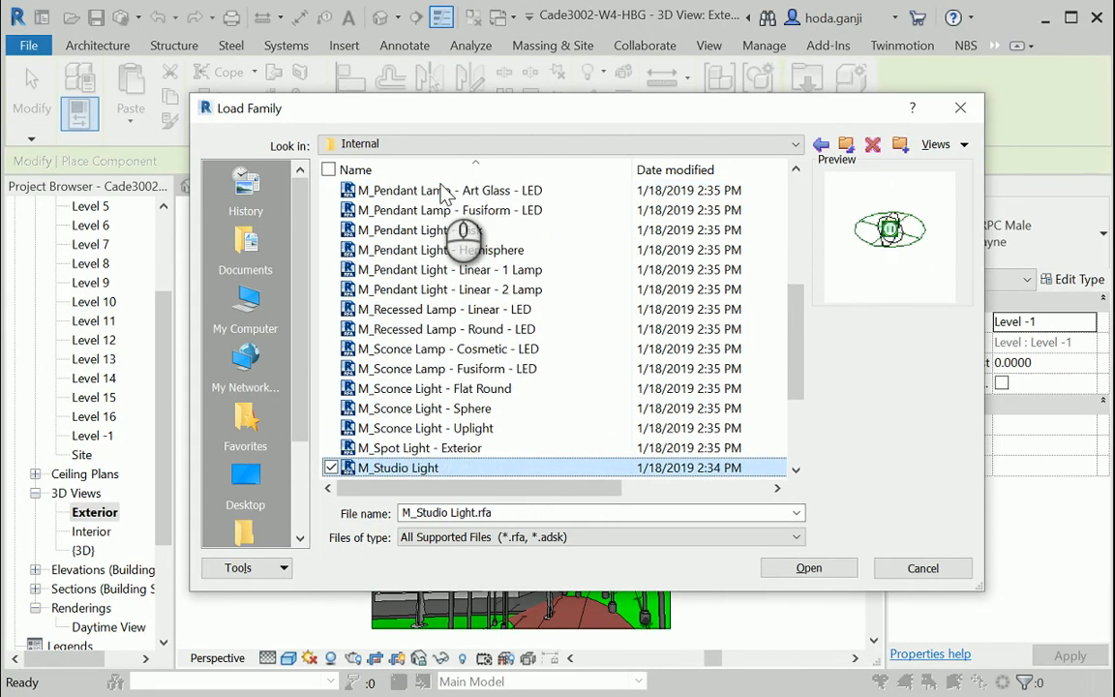
key(Down)
key(Down)
key(Down)
key(Down)
key(Down)
key(Down)
key(Down)
key(Up)
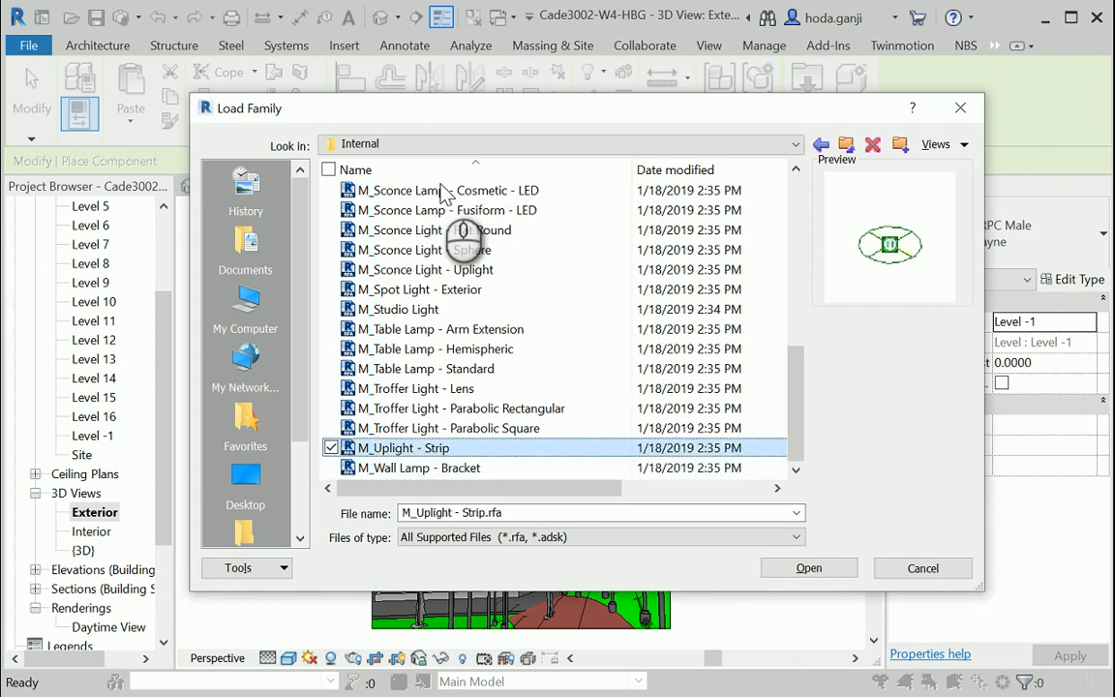
key(Up)
key(Up)
key(Up)
key(Up)
key(Up)
key(Up)
key(Up)
key(Up)
key(Up)
key(Up)
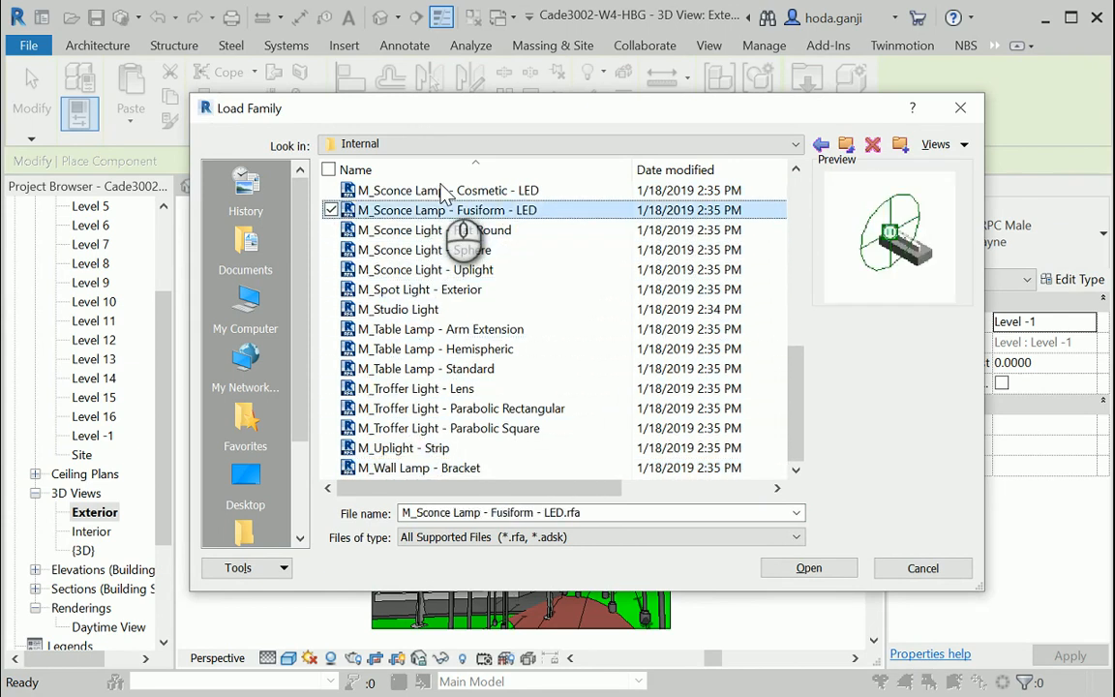
key(Up)
key(Up)
key(Up)
key(Up)
key(Up)
key(Up)
key(Up)
key(Up)
key(Up)
key(Up)
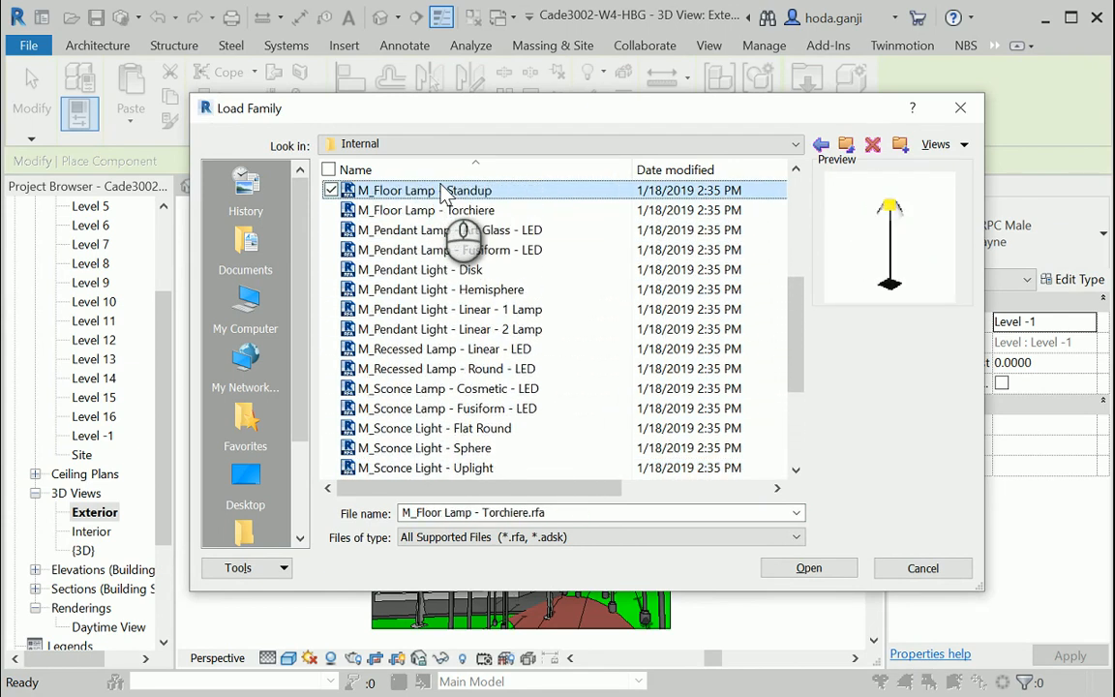
key(Up)
key(Up)
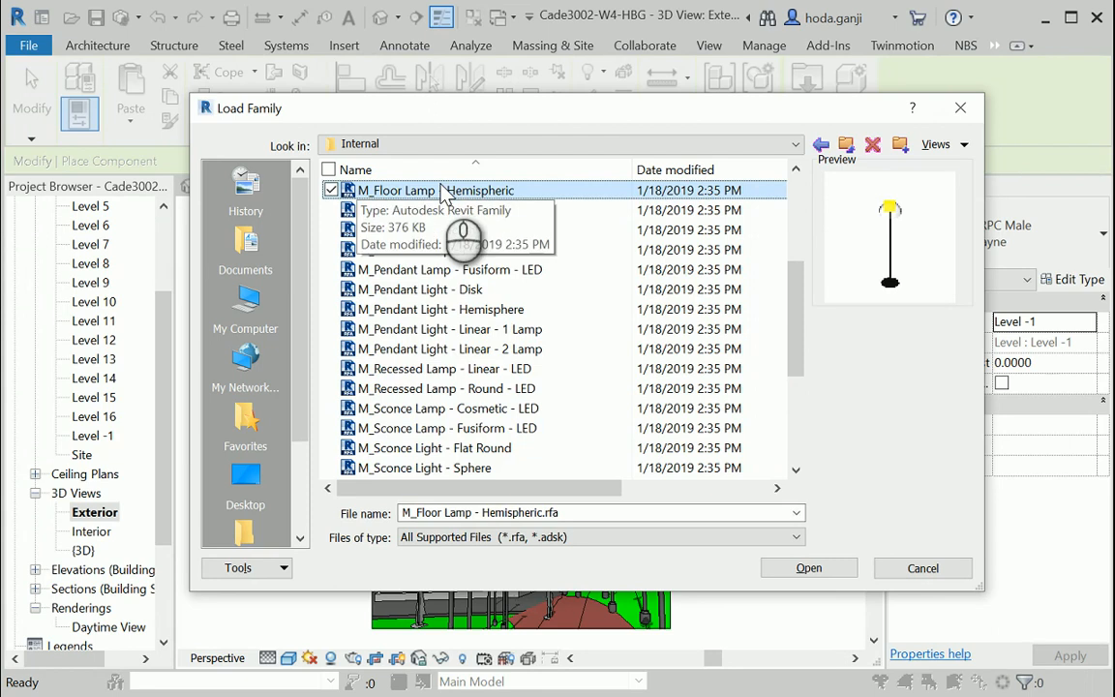
click(792, 574)
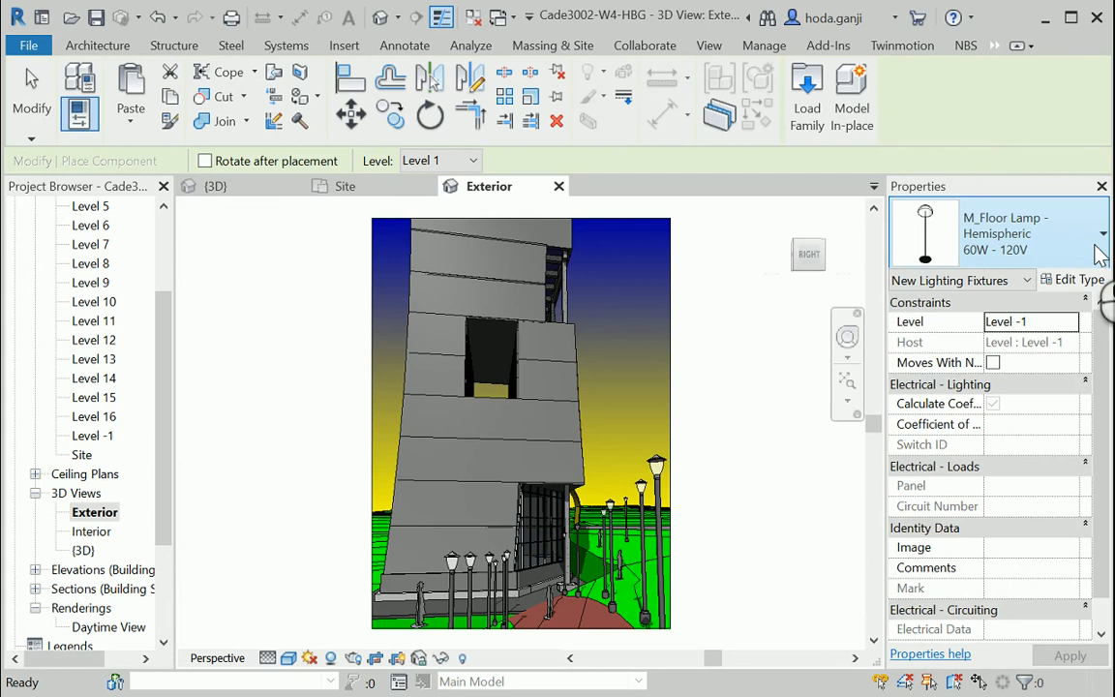
Set the floor lamp type to Hemispheric 100W - 277V
click(1100, 242)
scroll(1048, 483, down, 2)
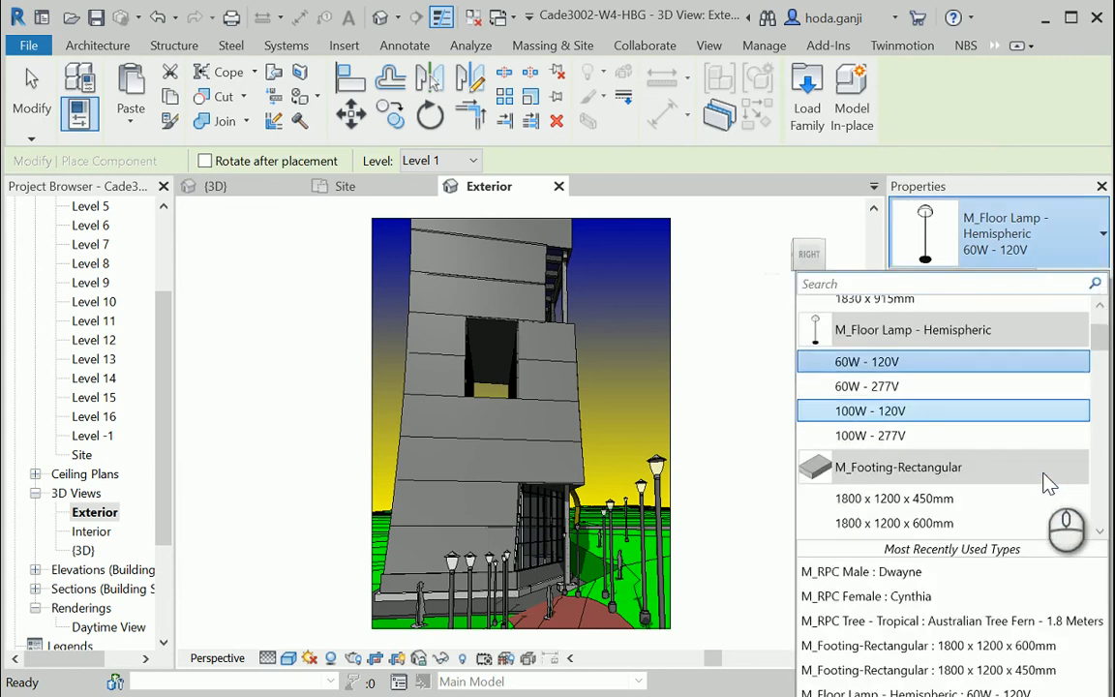
click(946, 435)
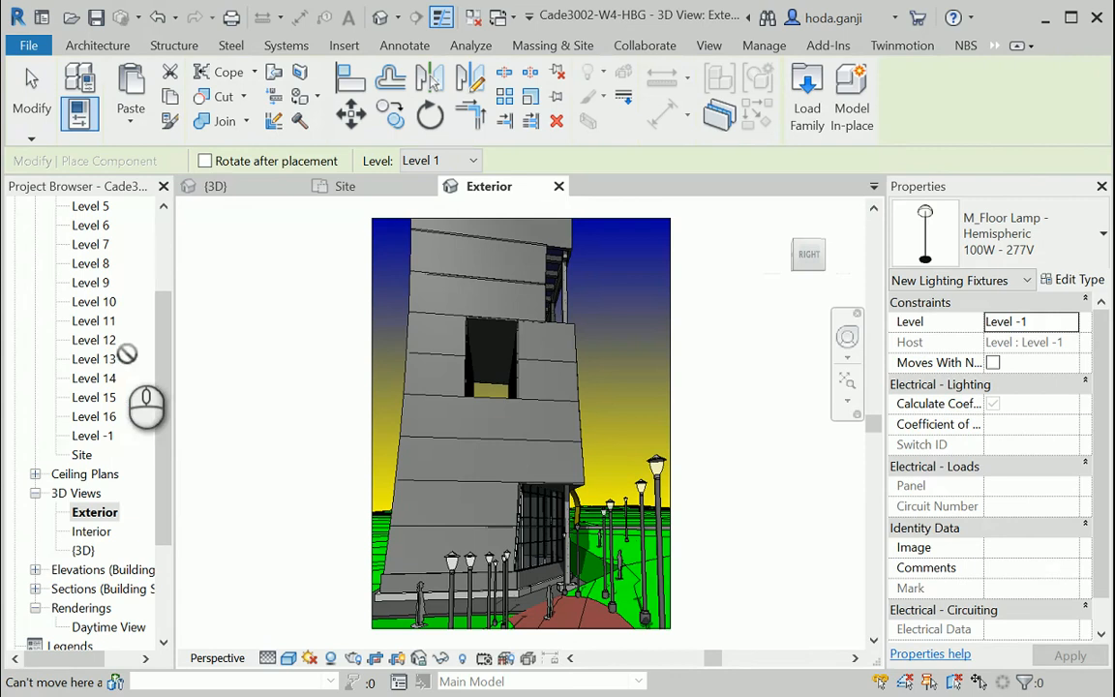
scroll(97, 290, up, 3)
Open the Level 1 floor plan and restart floor lamp placement
double_click(100, 265)
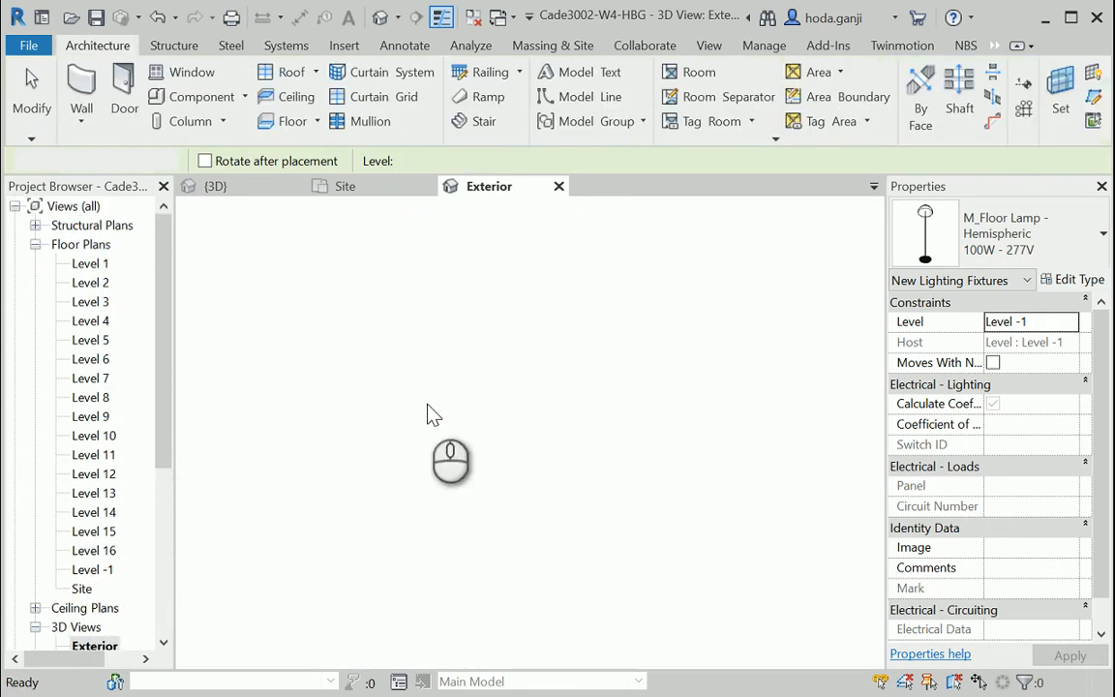
scroll(463, 403, up, 2)
scroll(461, 396, up, 2)
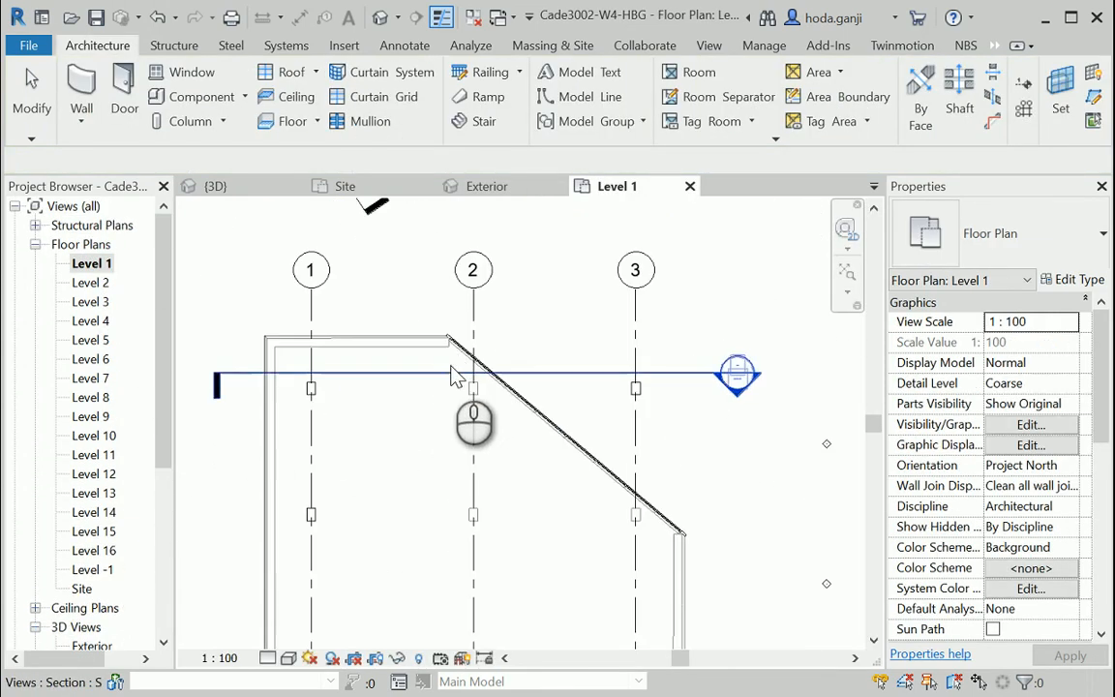
scroll(459, 391, up, 2)
scroll(458, 384, up, 1)
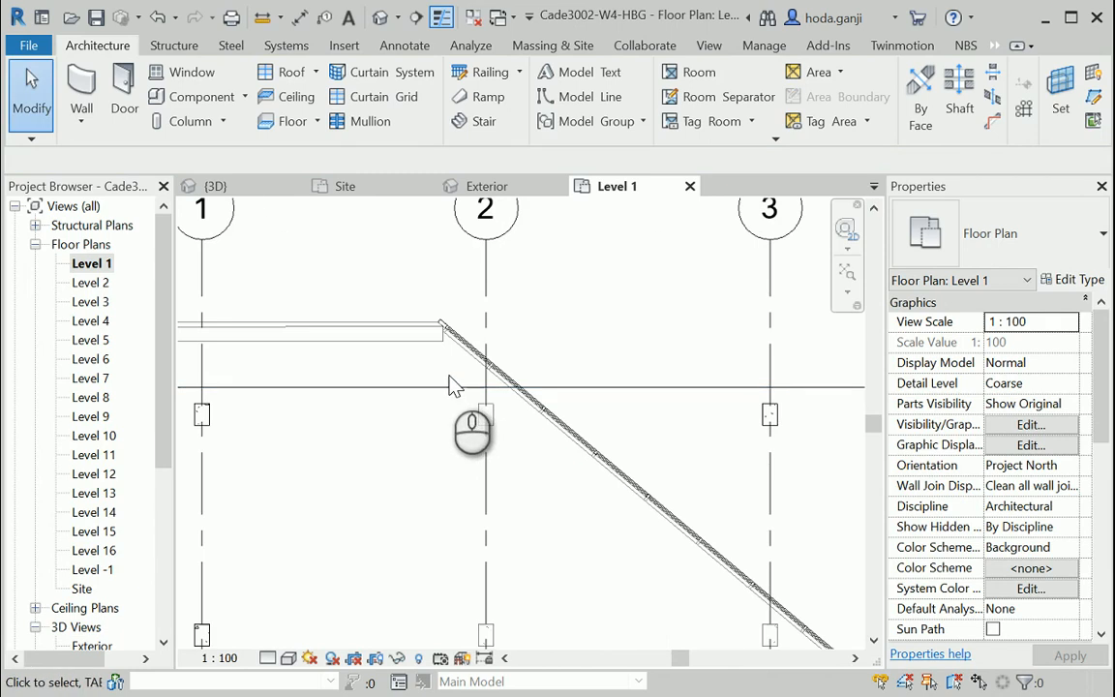
click(245, 96)
click(225, 133)
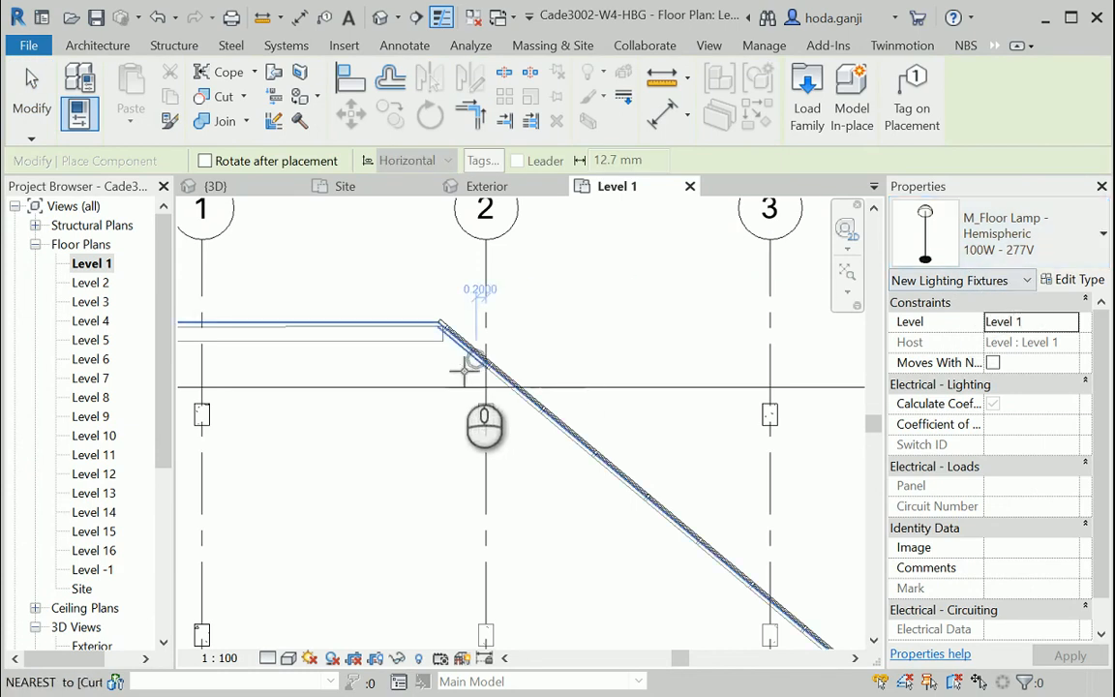
scroll(406, 402, down, 2)
scroll(404, 401, down, 1)
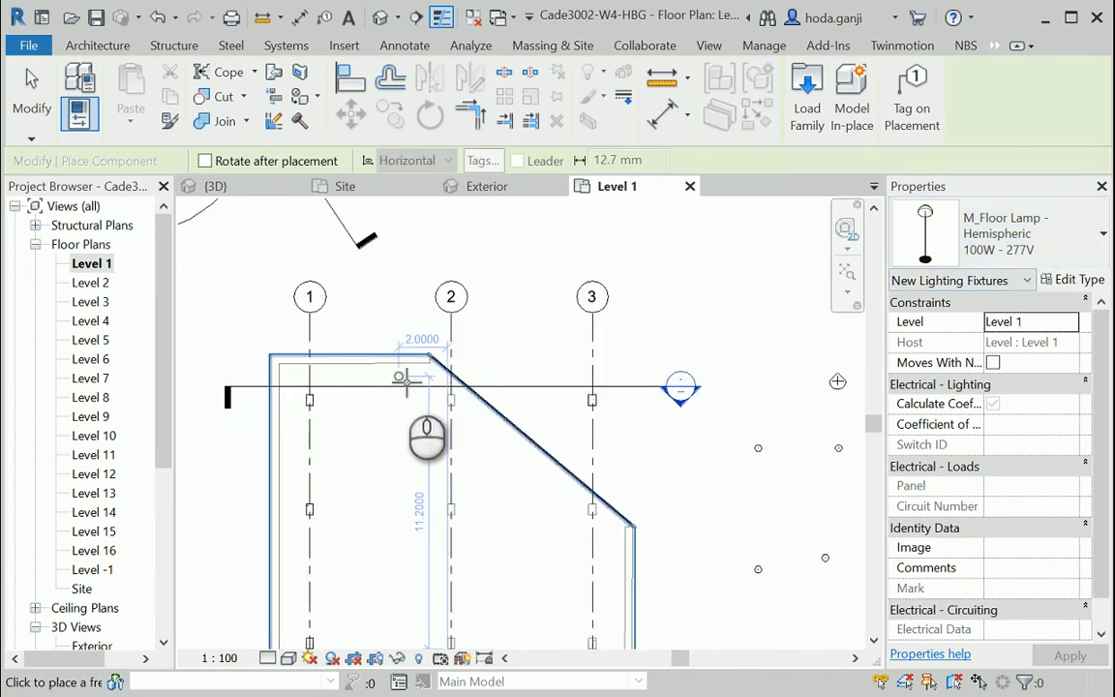
scroll(406, 378, up, 3)
Place four hemispheric floor lamps inside the tower along grid lines 1 and 2
click(406, 378)
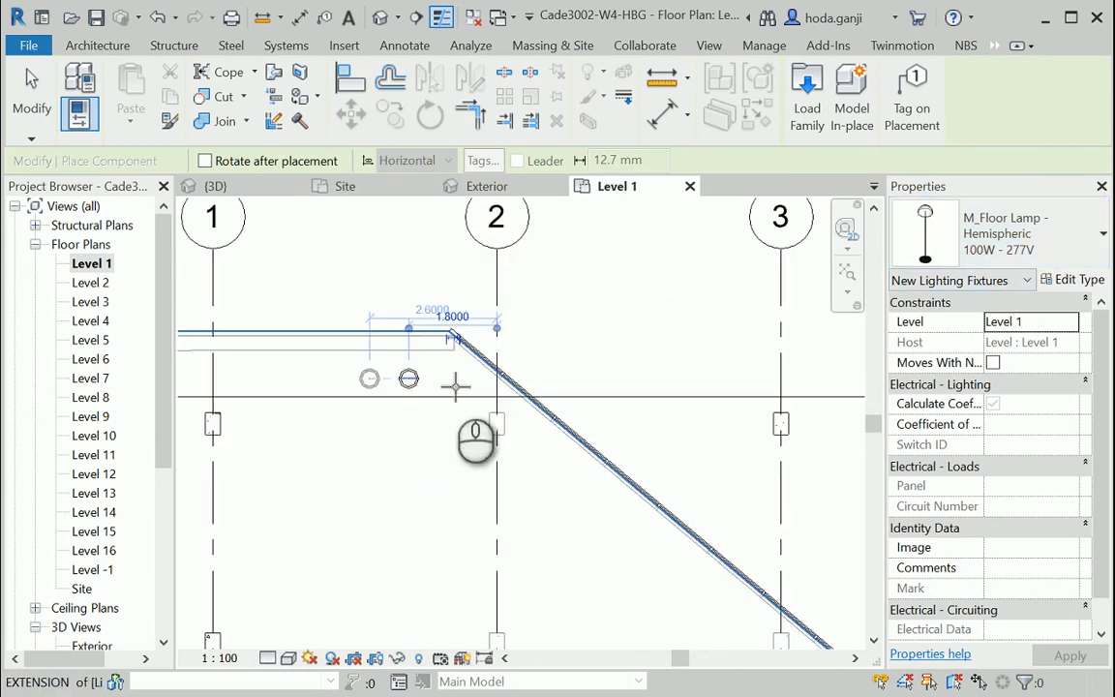
scroll(451, 386, down, 1)
click(253, 378)
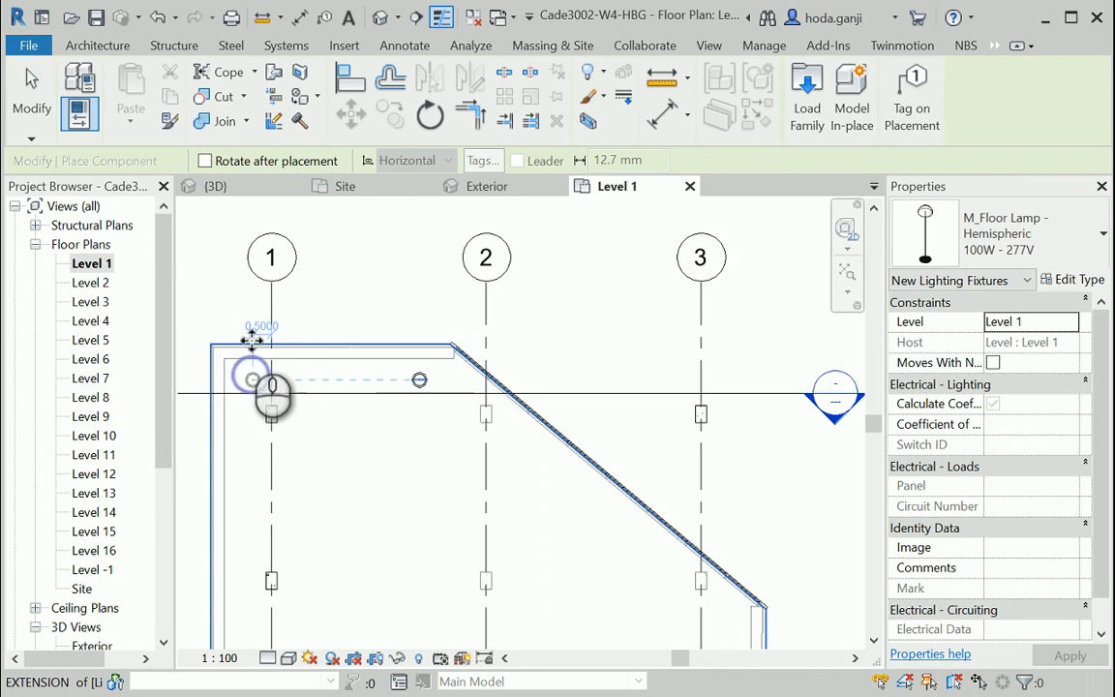
scroll(281, 349, down, 1)
scroll(300, 352, down, 1)
scroll(302, 354, down, 1)
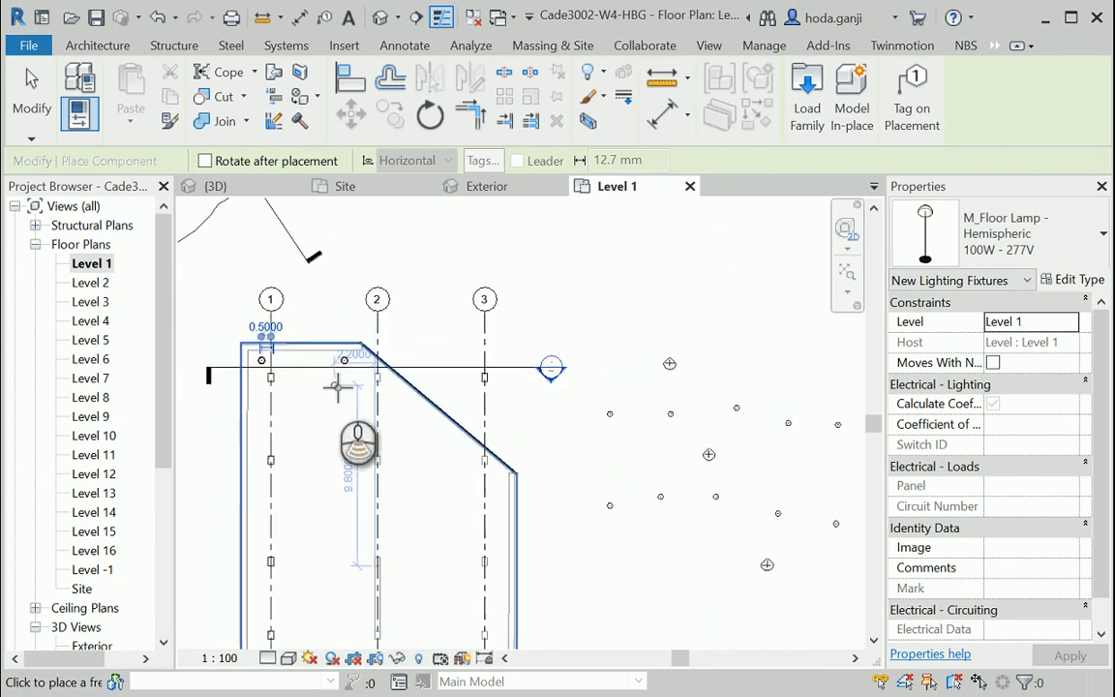
scroll(339, 382, down, 1)
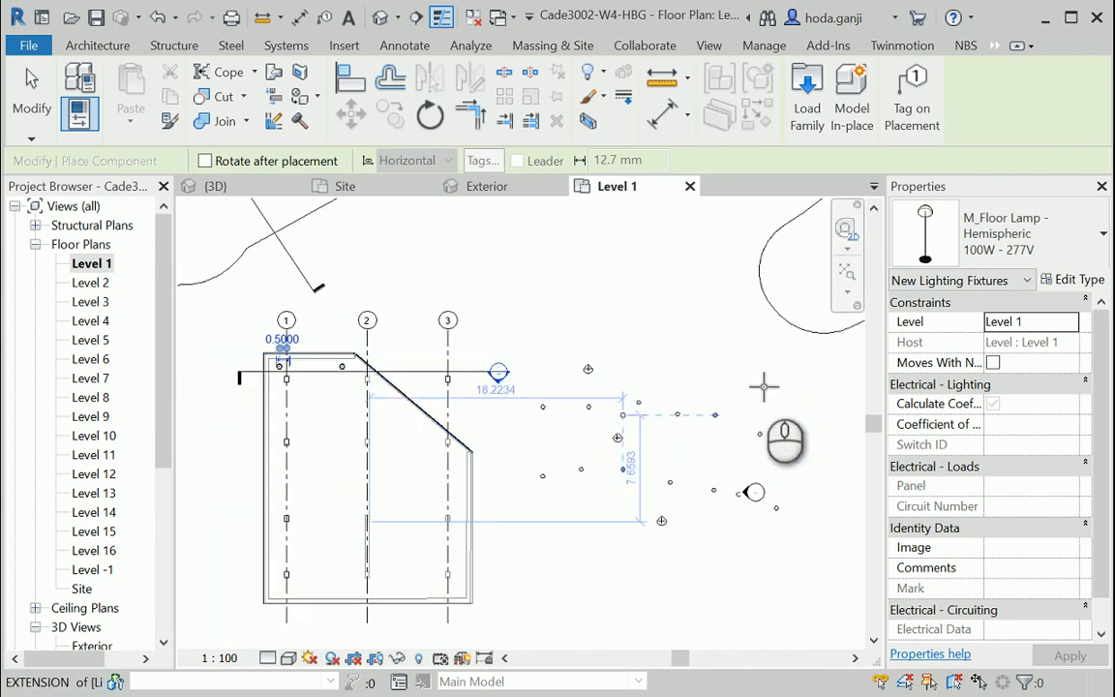
scroll(397, 423, up, 1)
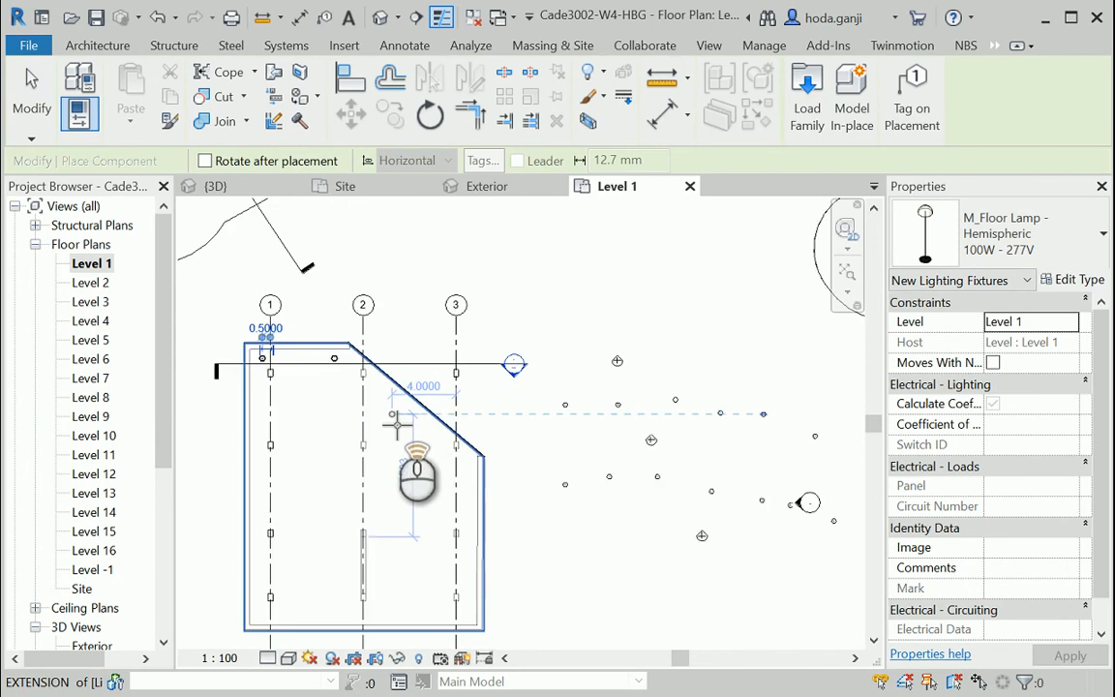
scroll(394, 422, up, 1)
scroll(310, 391, down, 1)
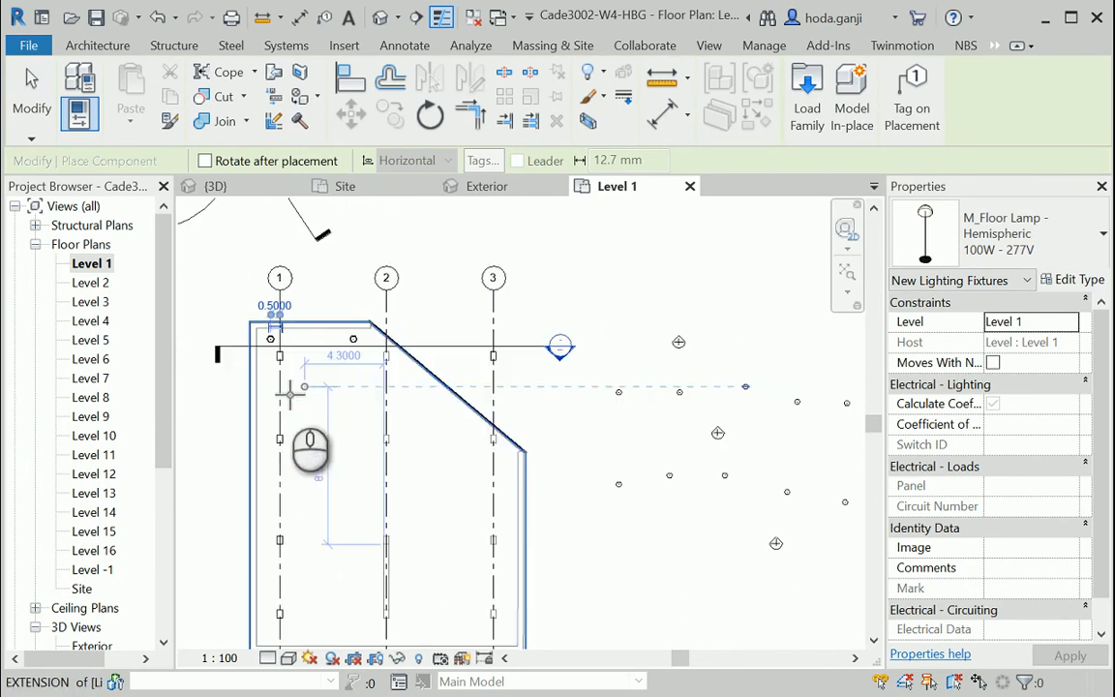
click(269, 408)
click(270, 450)
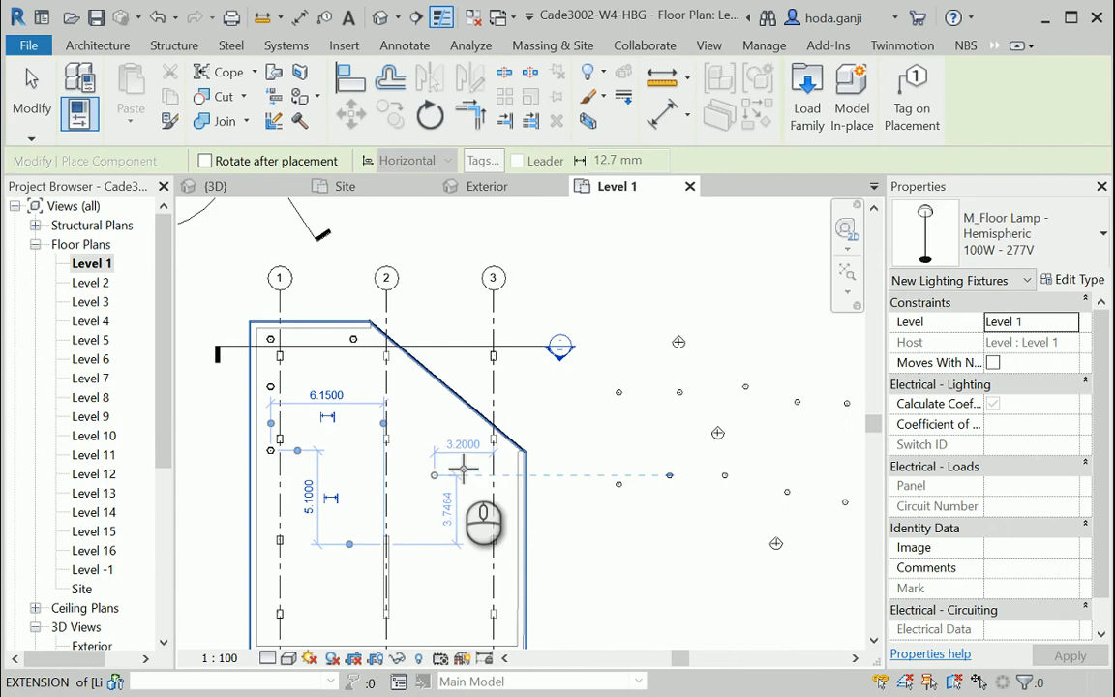
End lamp placement and bring up the Exterior perspective view
key(Escape)
key(Escape)
click(249, 184)
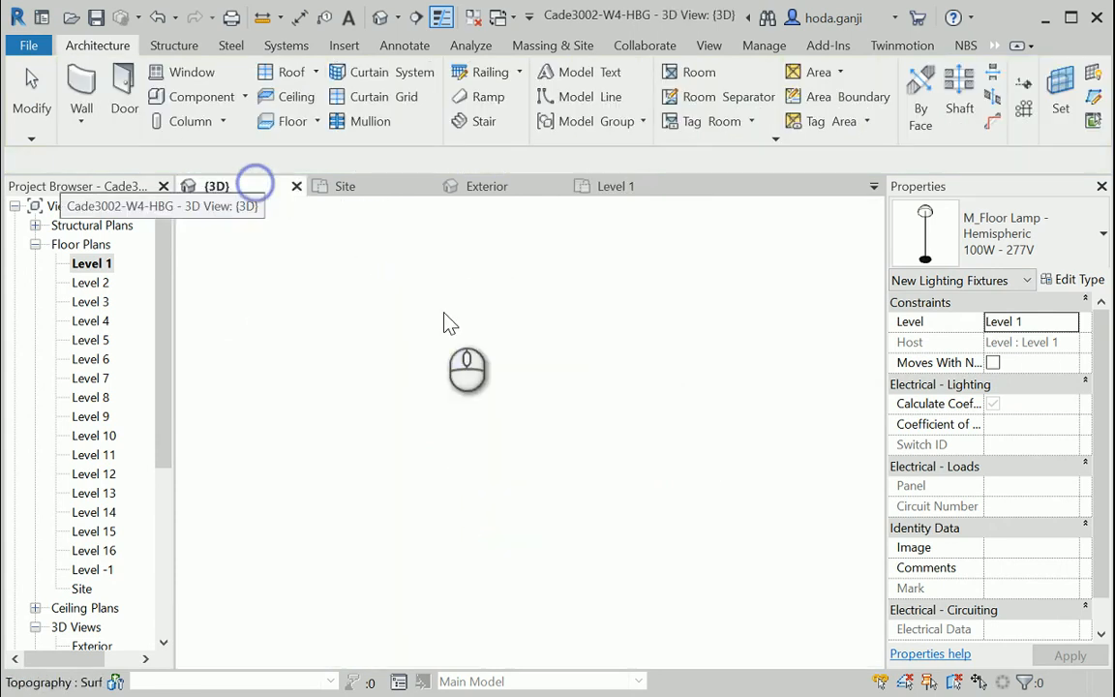
key(Escape)
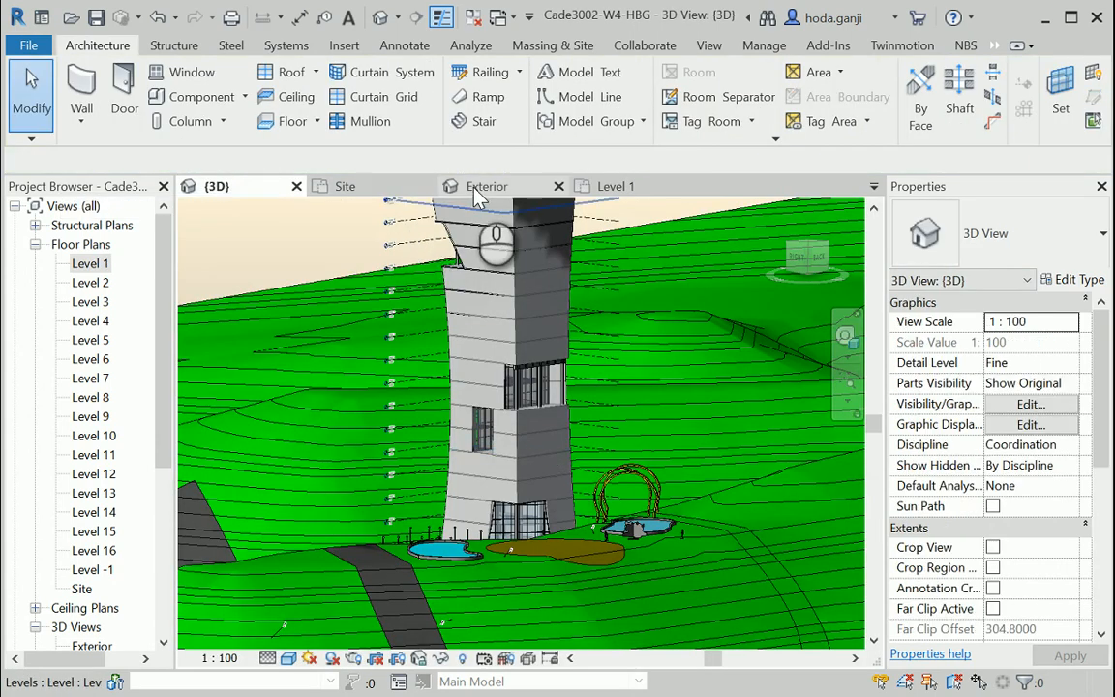
click(474, 186)
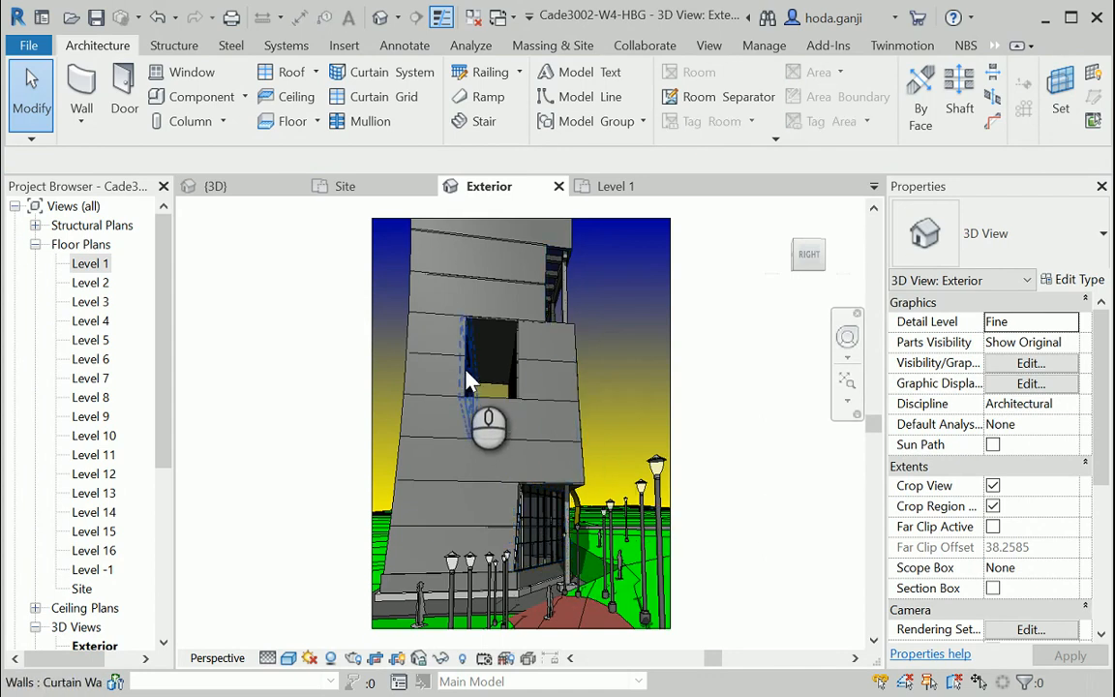
Select a facade floor slab to read its Level in Properties, then deselect
click(429, 403)
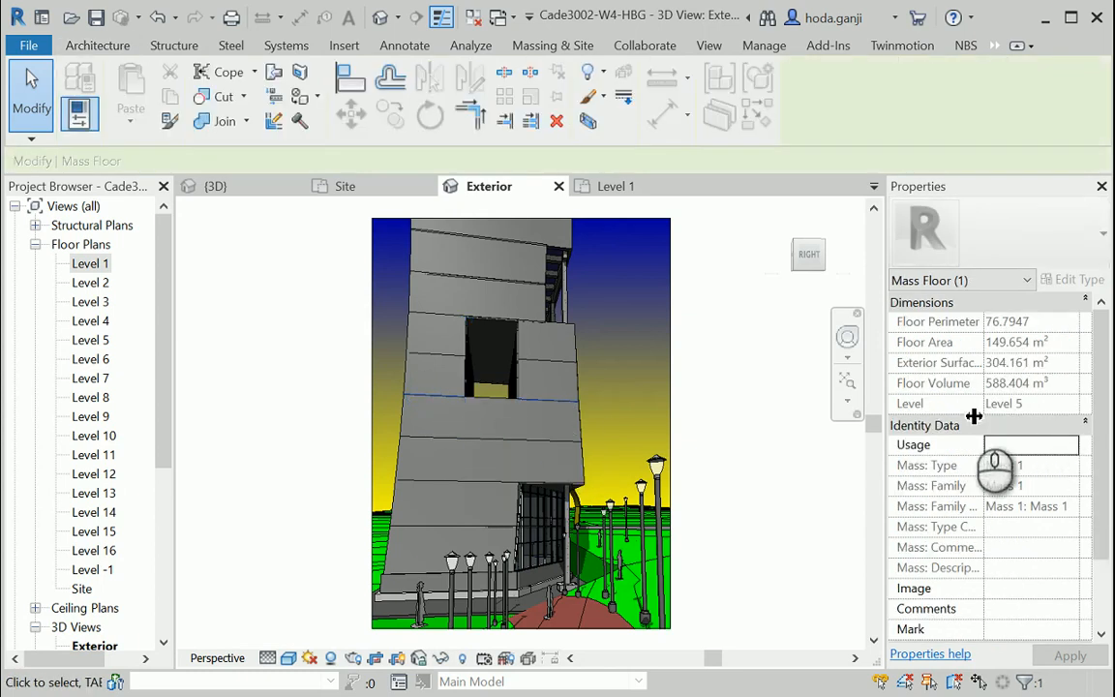
key(Escape)
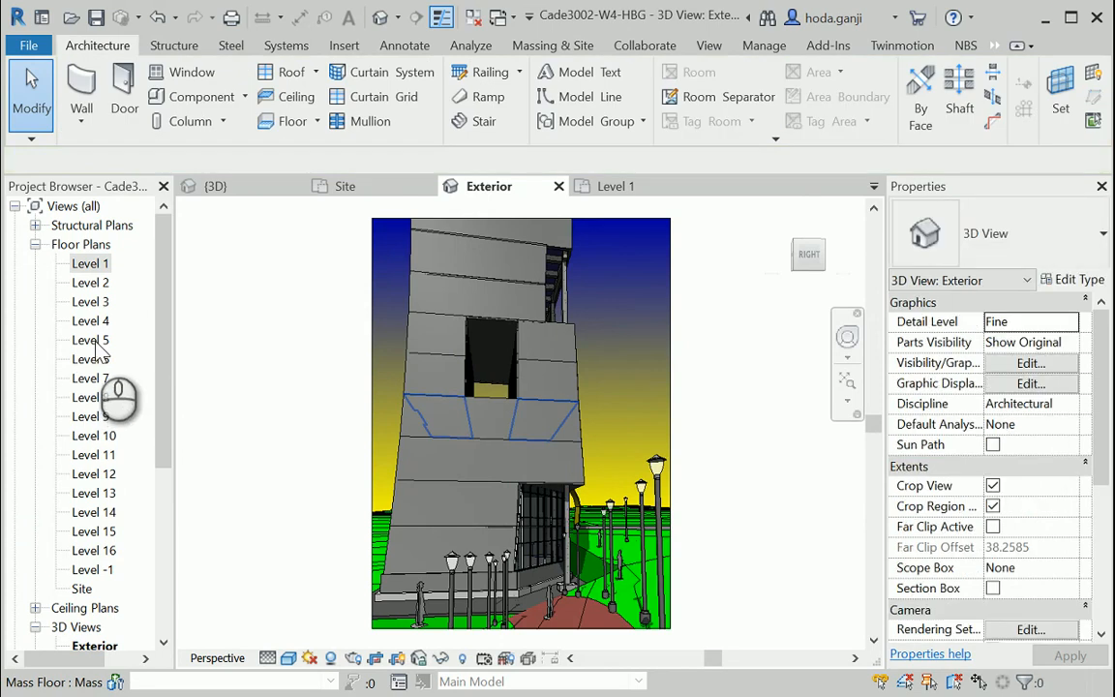
Place floor lamps at the upper and lower wall lines on the Level 5 plan
double_click(93, 343)
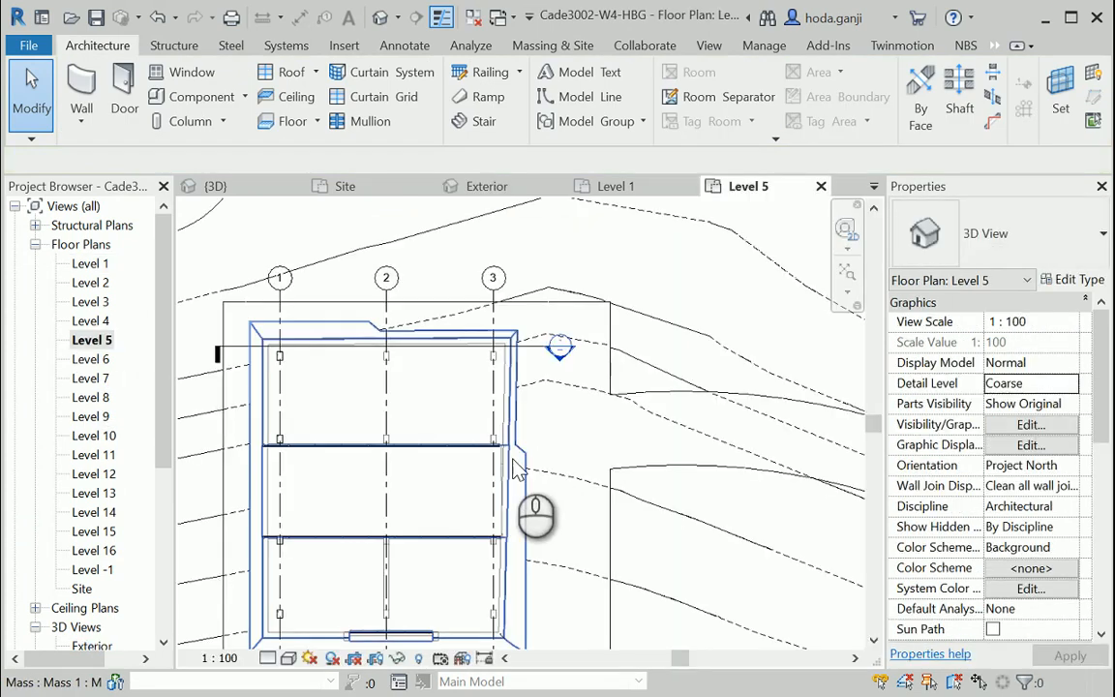
scroll(671, 436, down, 2)
scroll(387, 527, up, 3)
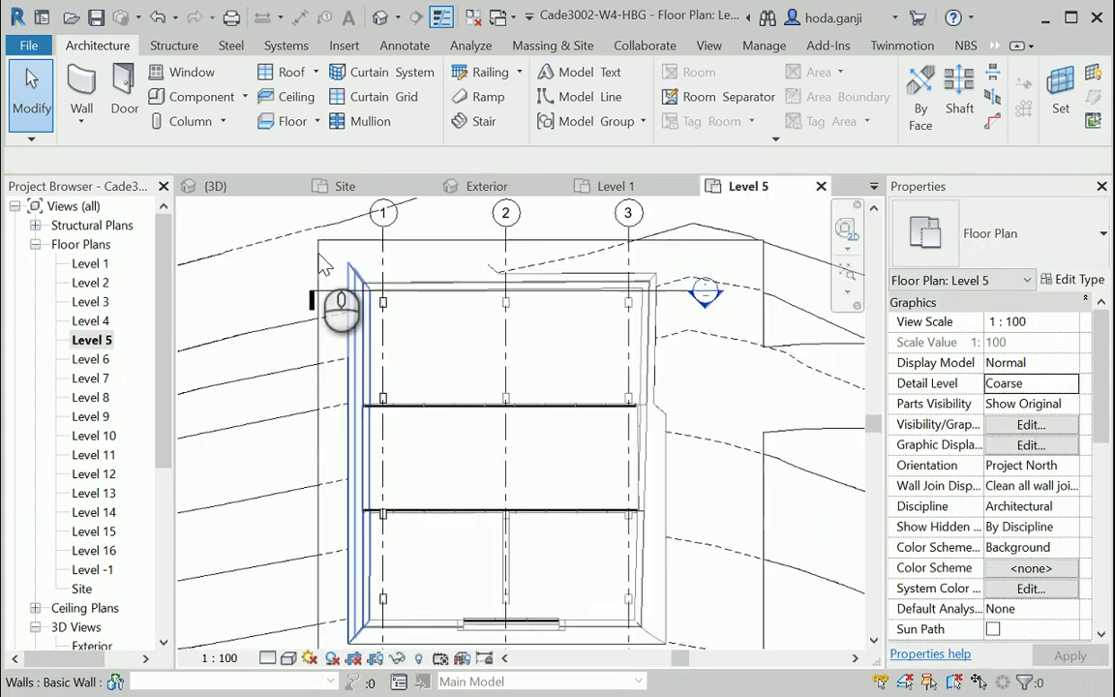
click(210, 101)
scroll(439, 392, up, 2)
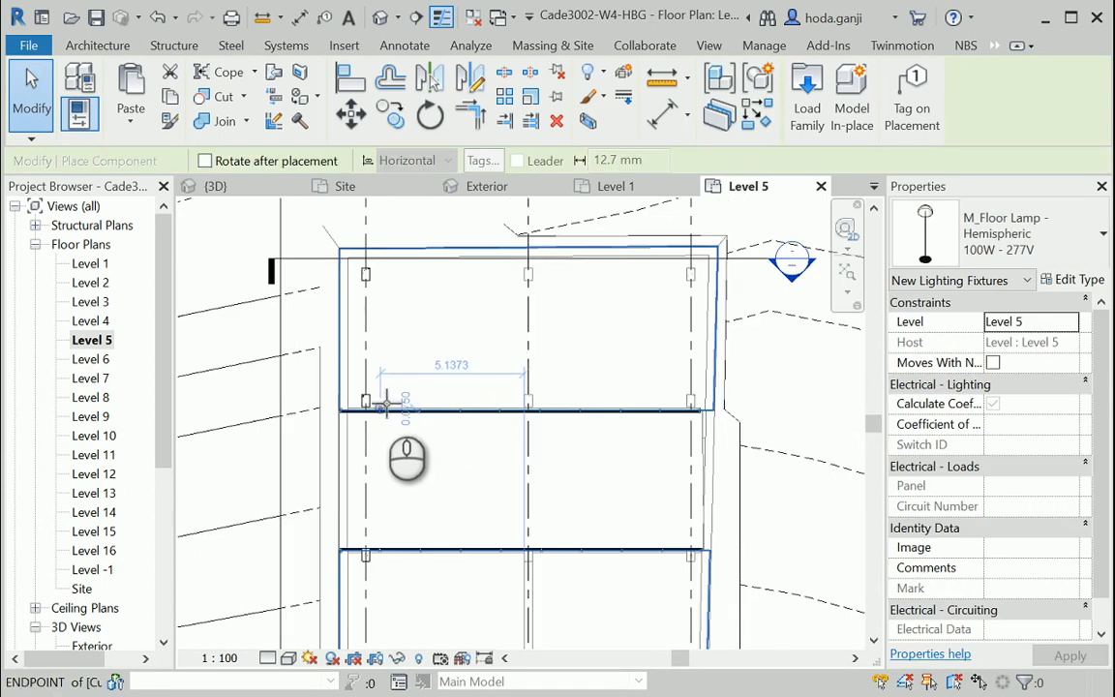
click(380, 404)
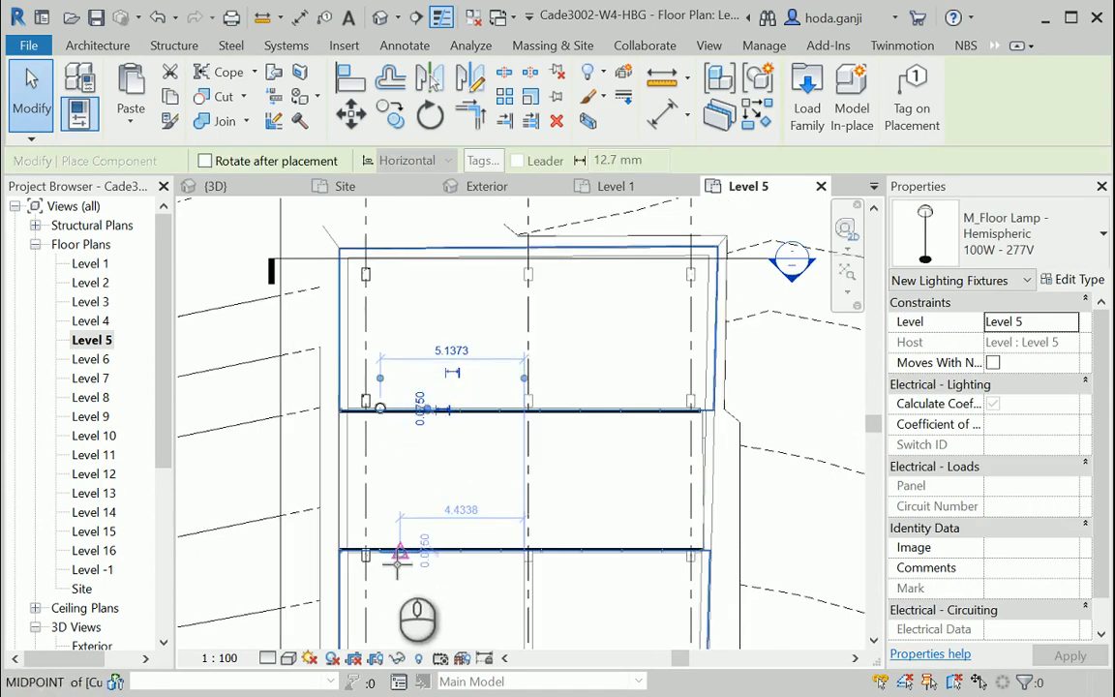
click(435, 569)
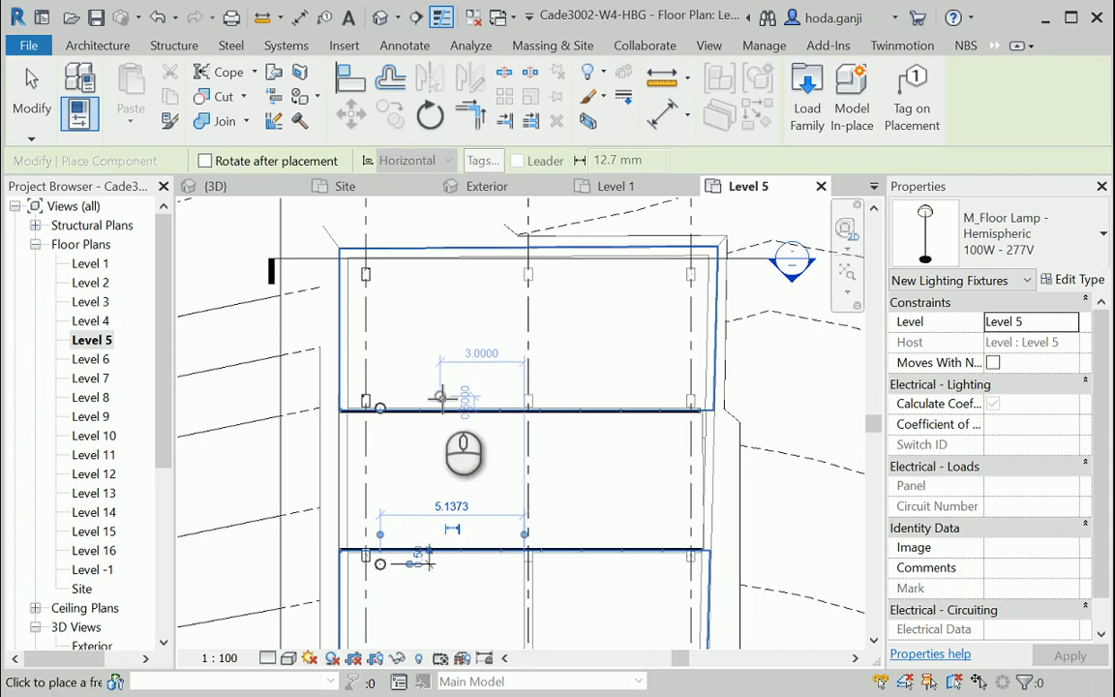
scroll(368, 397, up, 3)
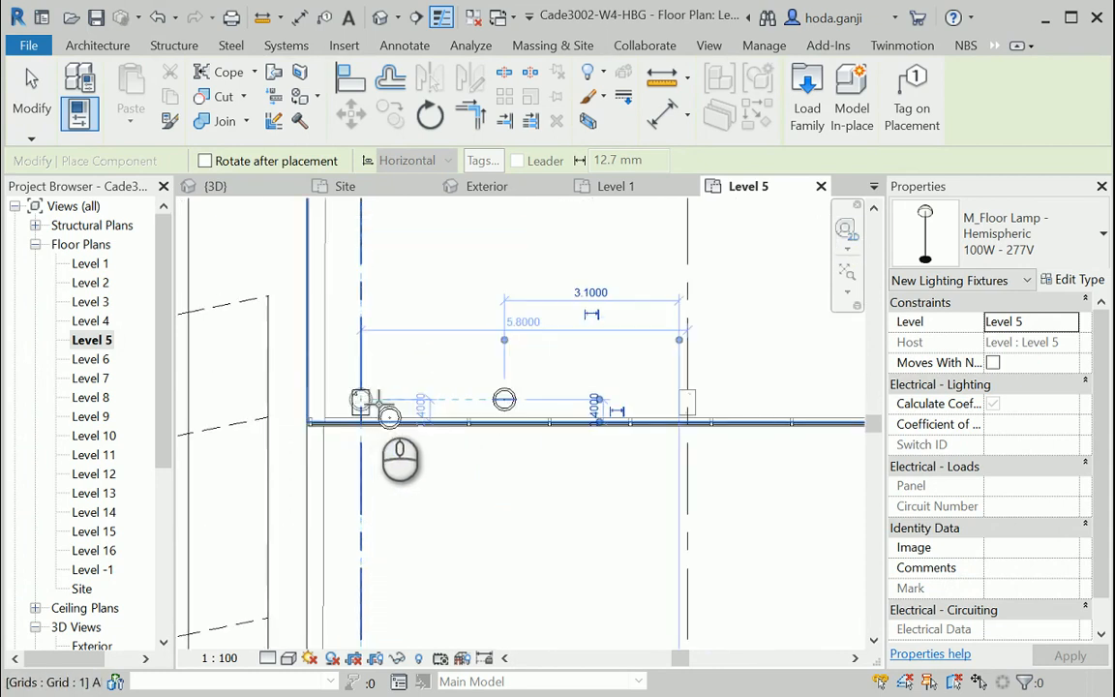
click(389, 418)
key(Escape)
key(Escape)
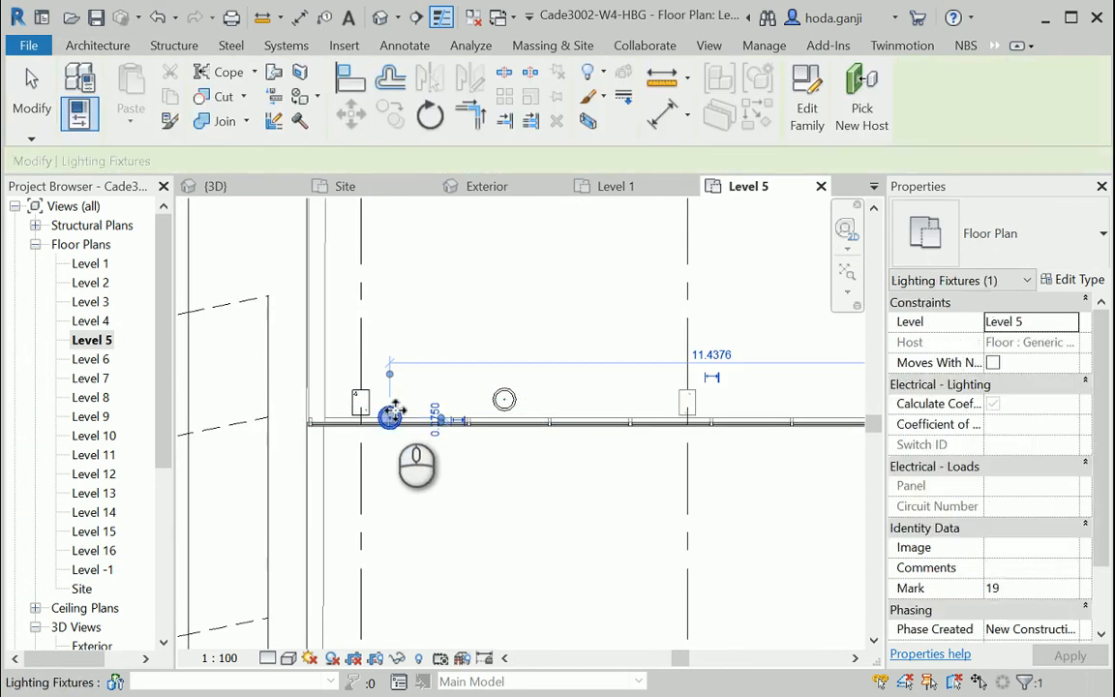
Select and deselect the newly placed lamps to check them
click(399, 392)
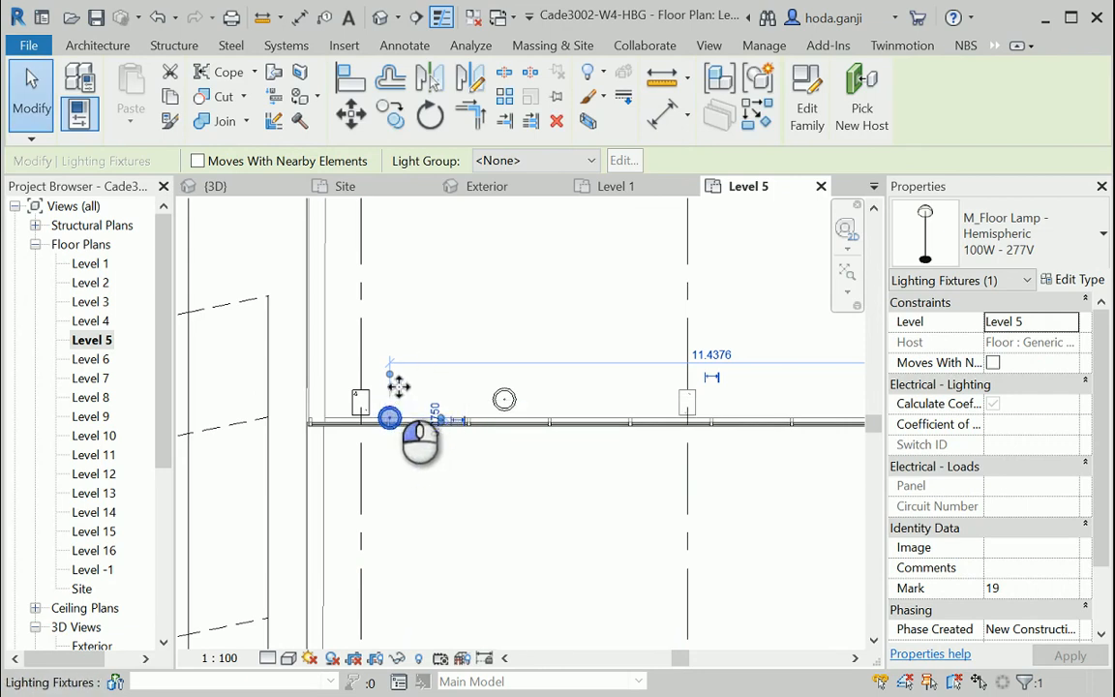
click(433, 331)
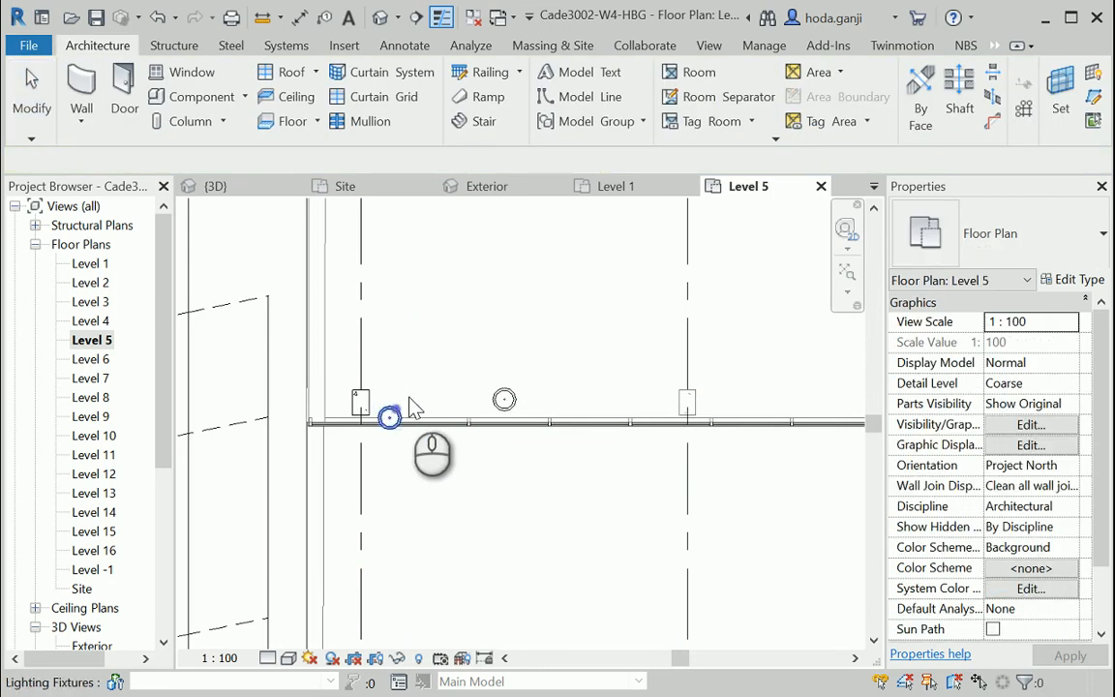
click(401, 442)
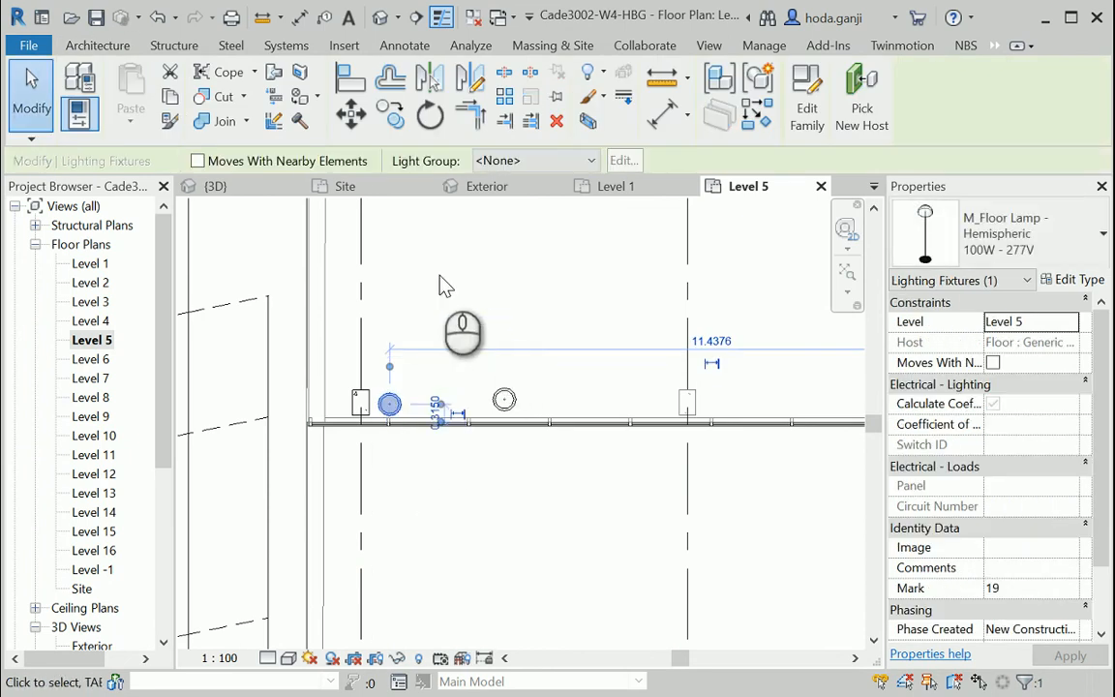
scroll(394, 250, down, 2)
scroll(399, 250, down, 1)
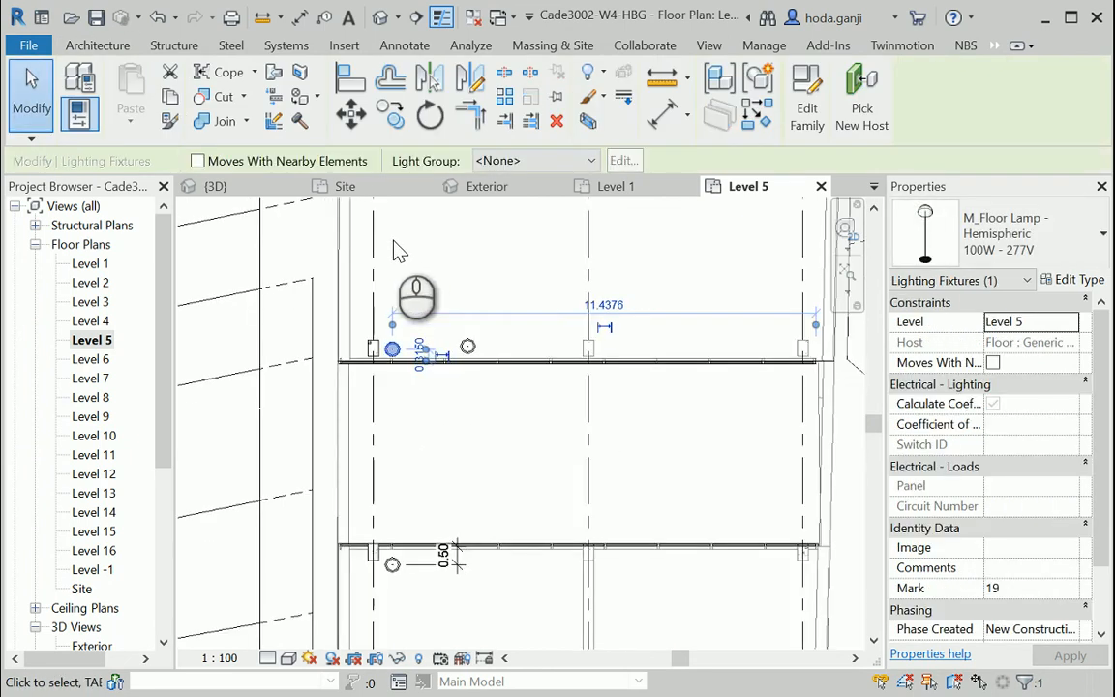
scroll(399, 251, down, 1)
key(Escape)
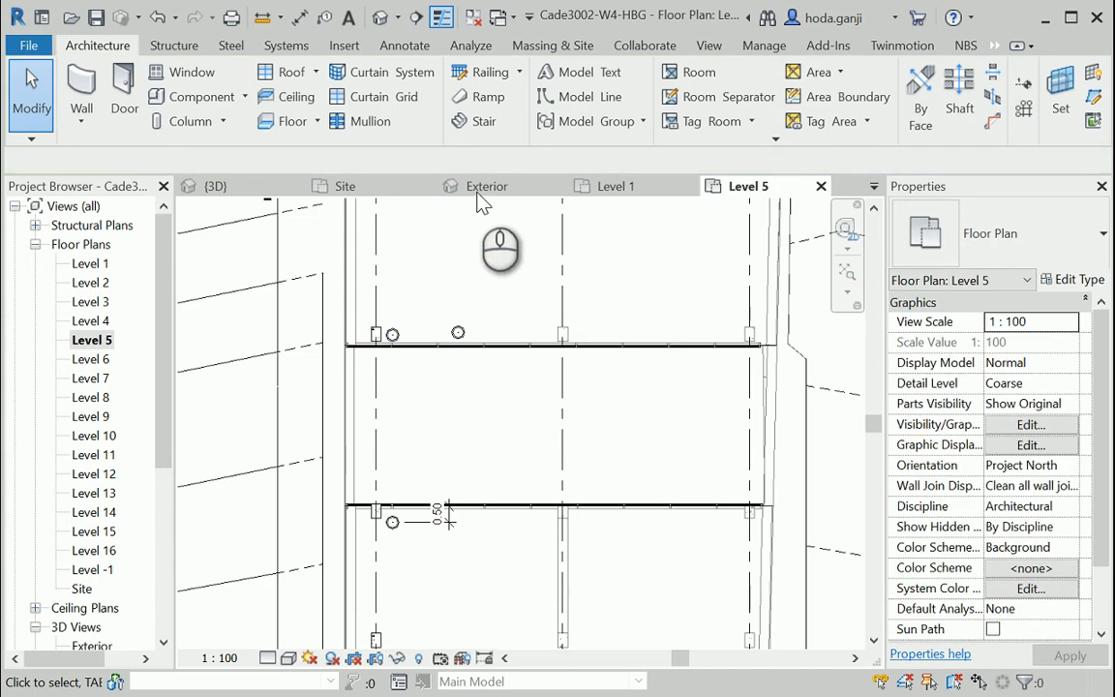
Switch to the Exterior view and start Place a Component to reach the Load Family dialog
click(476, 186)
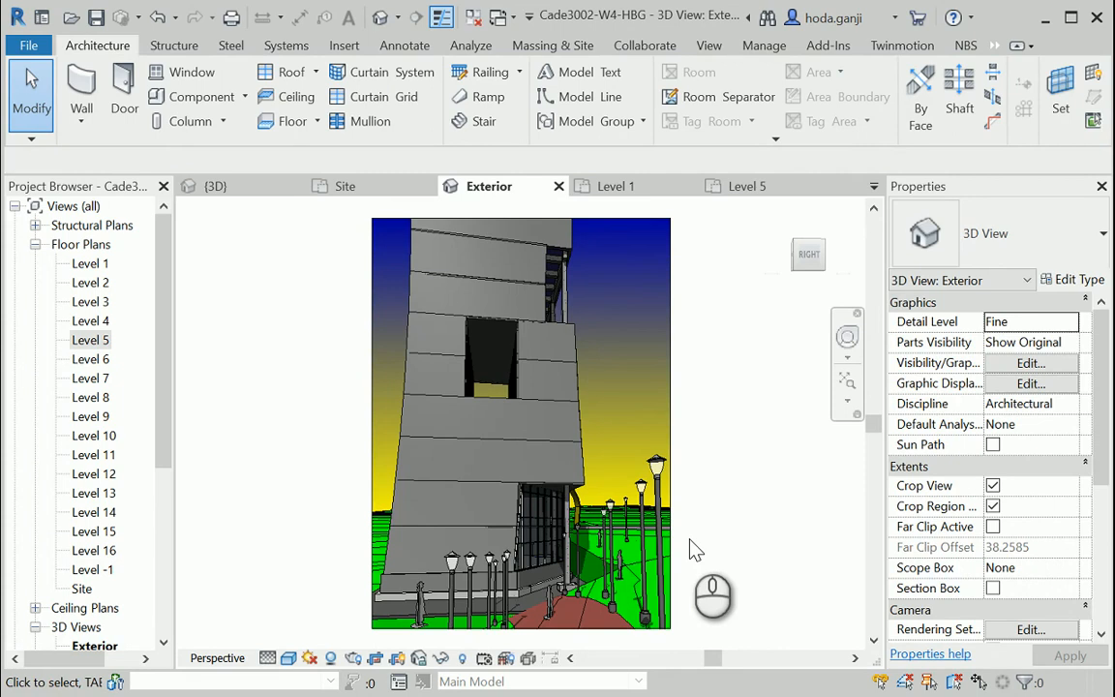
click(244, 97)
click(220, 133)
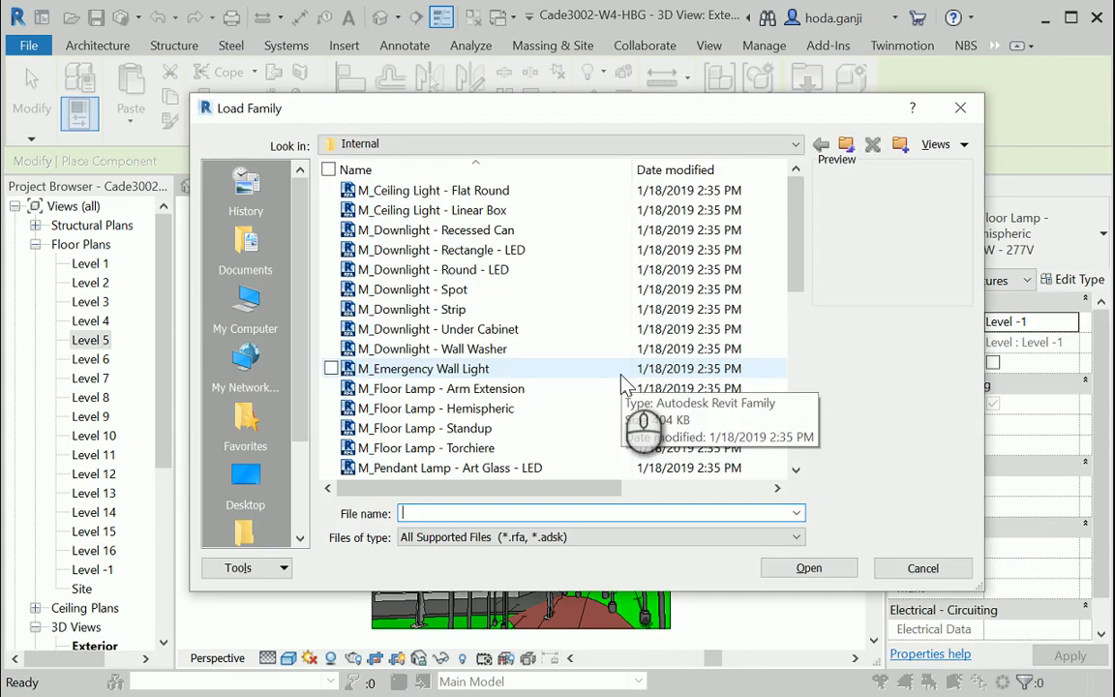
Navigate up to the Libraries root and preview US Metric Entourage families (Picture Frame, Male, Female, Beetle)
click(846, 147)
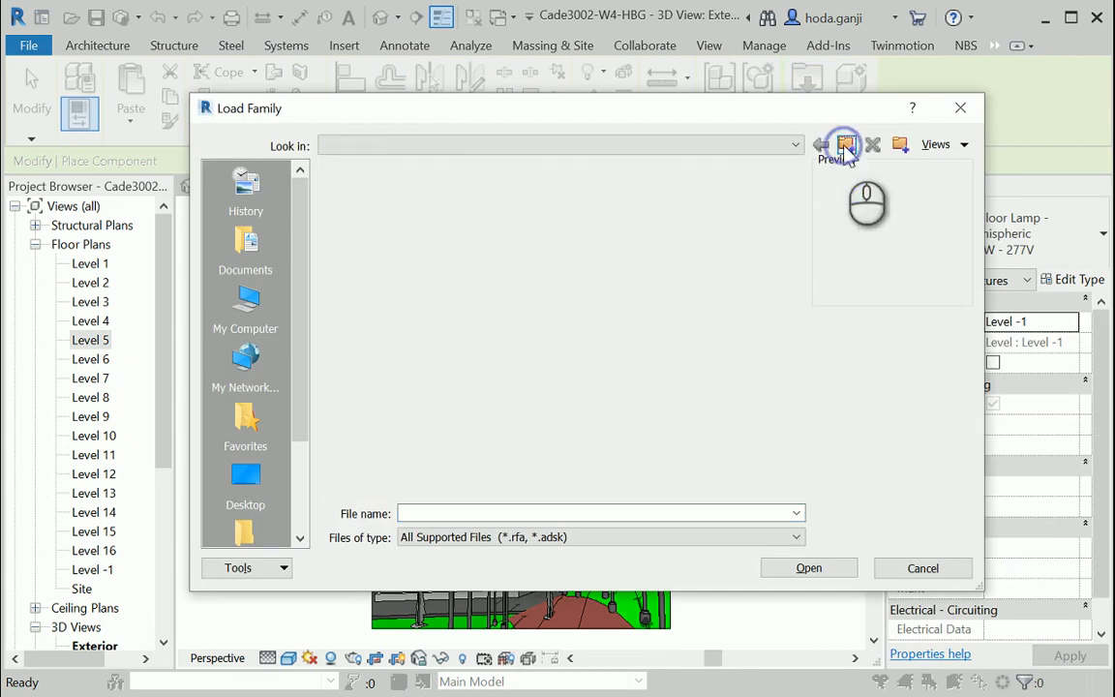
click(846, 147)
click(846, 147)
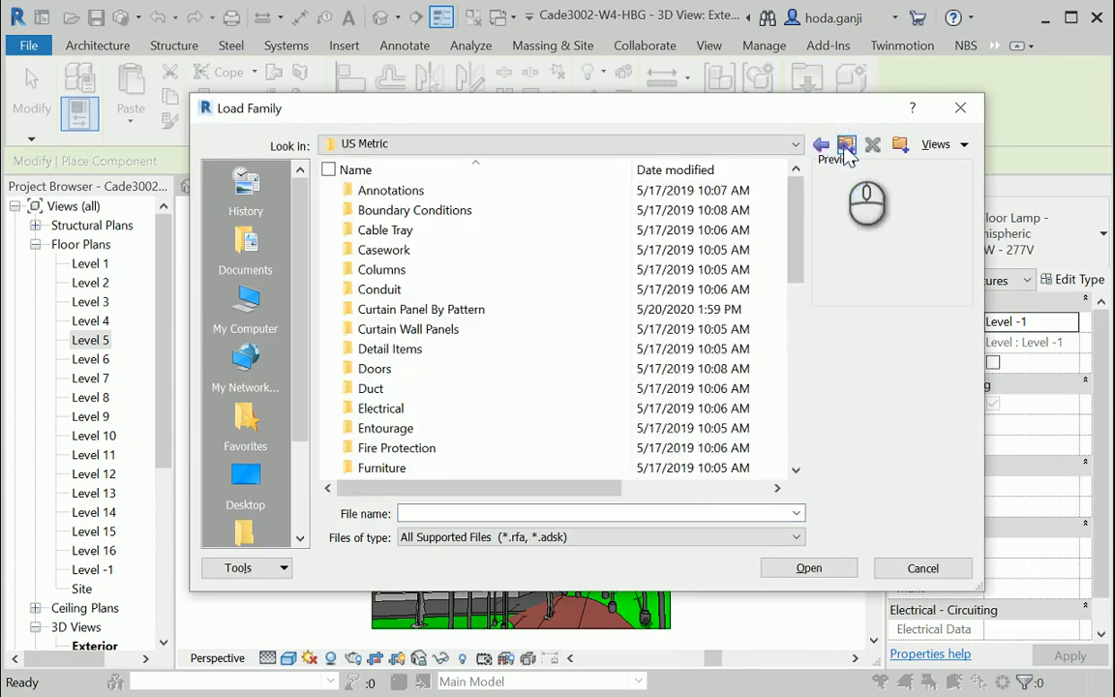
click(846, 147)
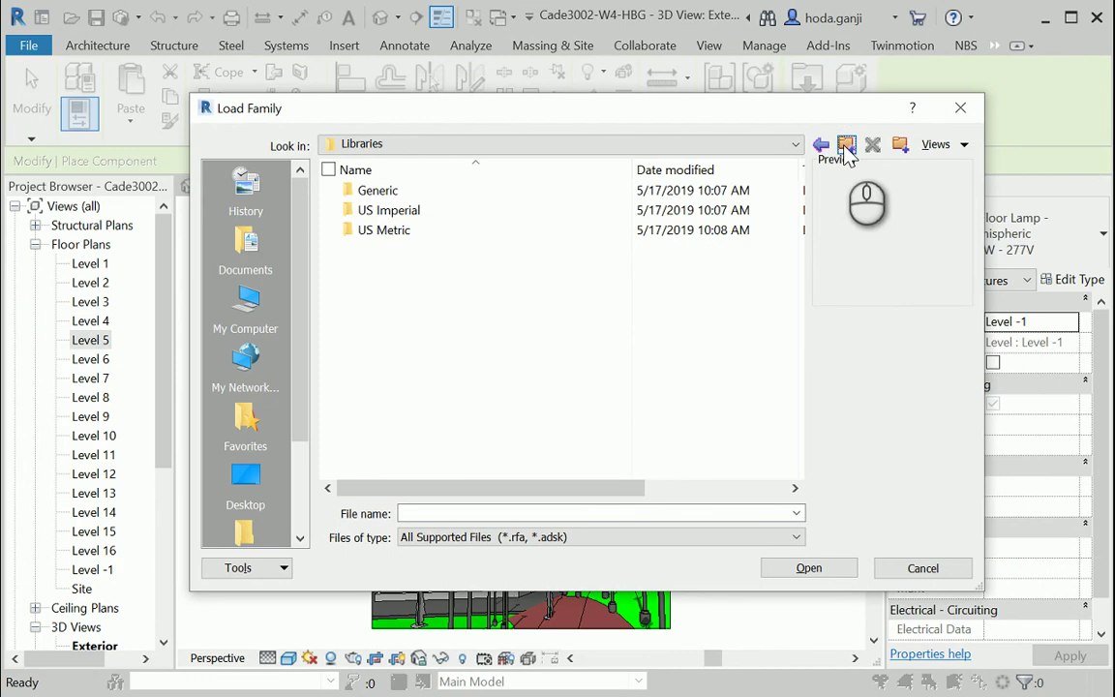
click(441, 229)
click(435, 192)
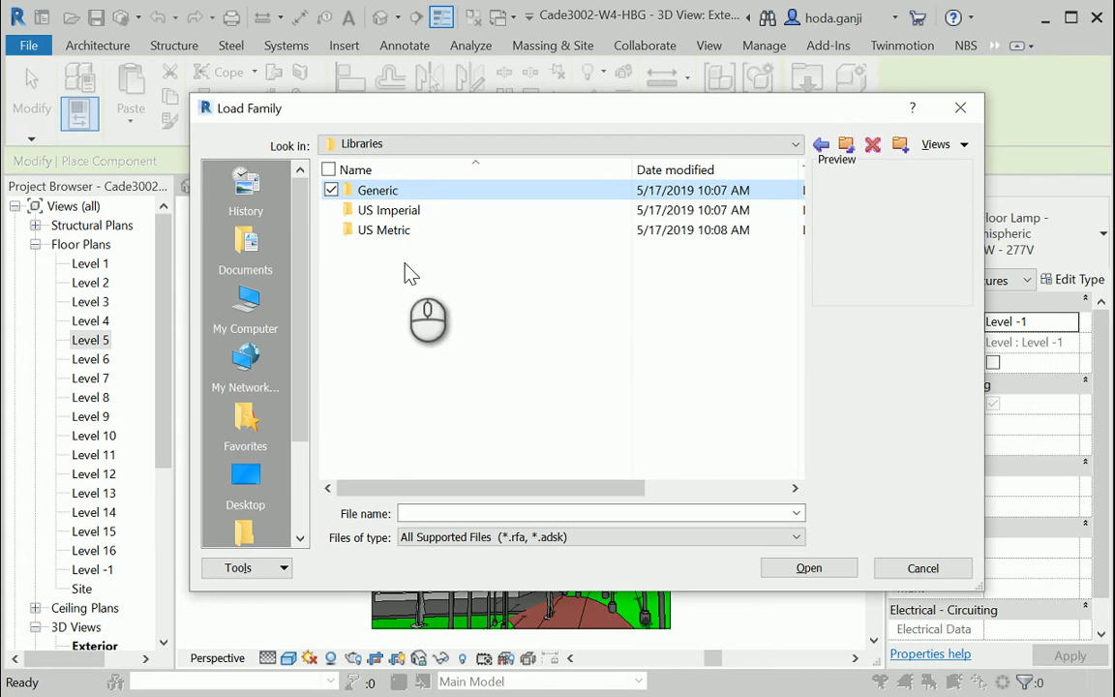
double_click(422, 233)
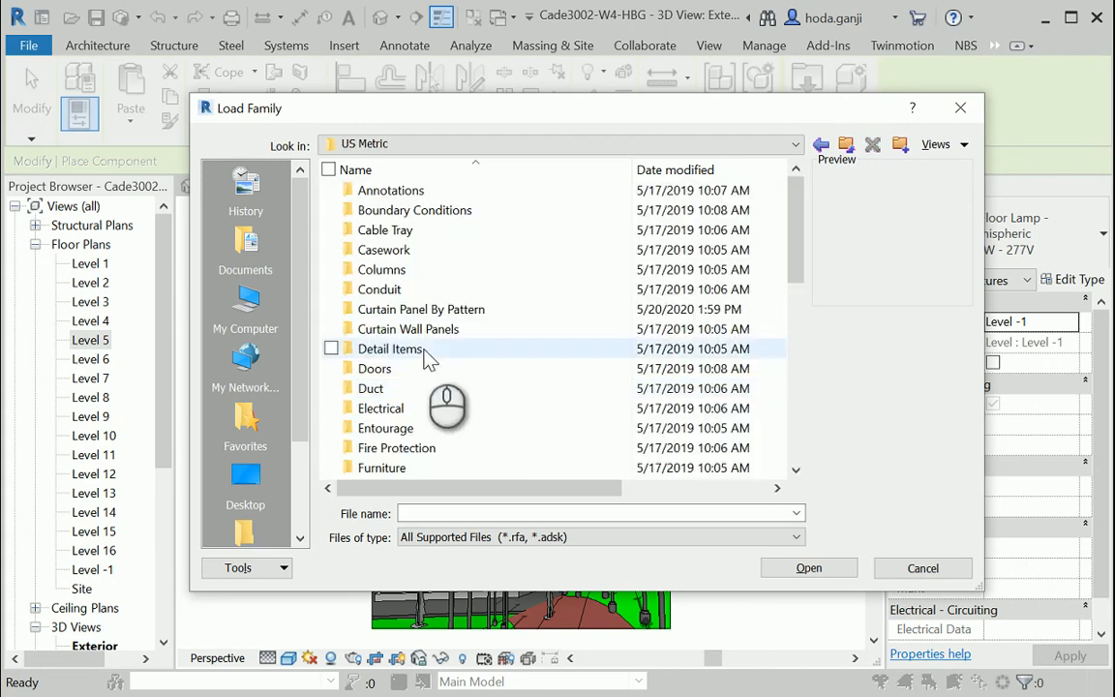
double_click(385, 427)
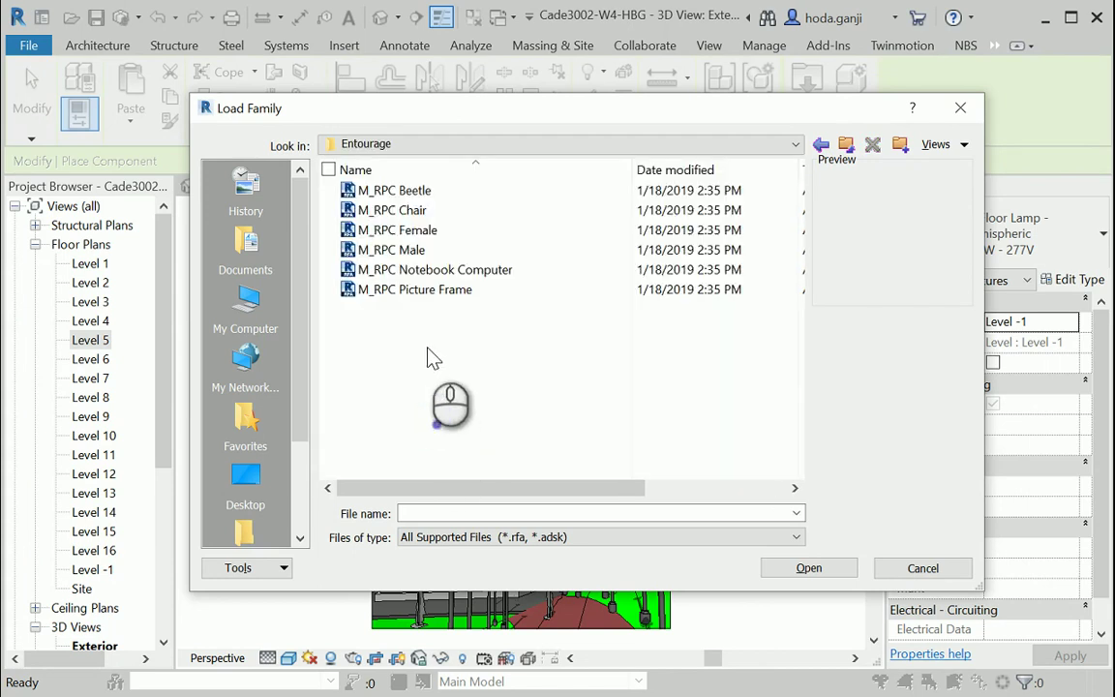
click(418, 289)
click(410, 249)
click(426, 229)
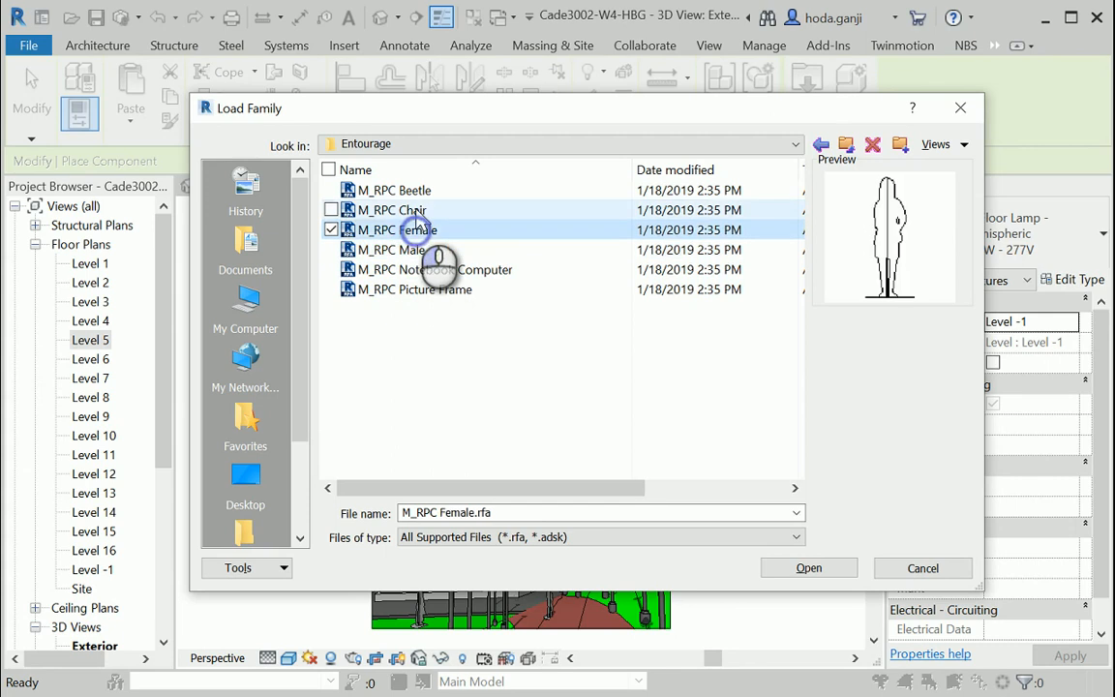
click(422, 190)
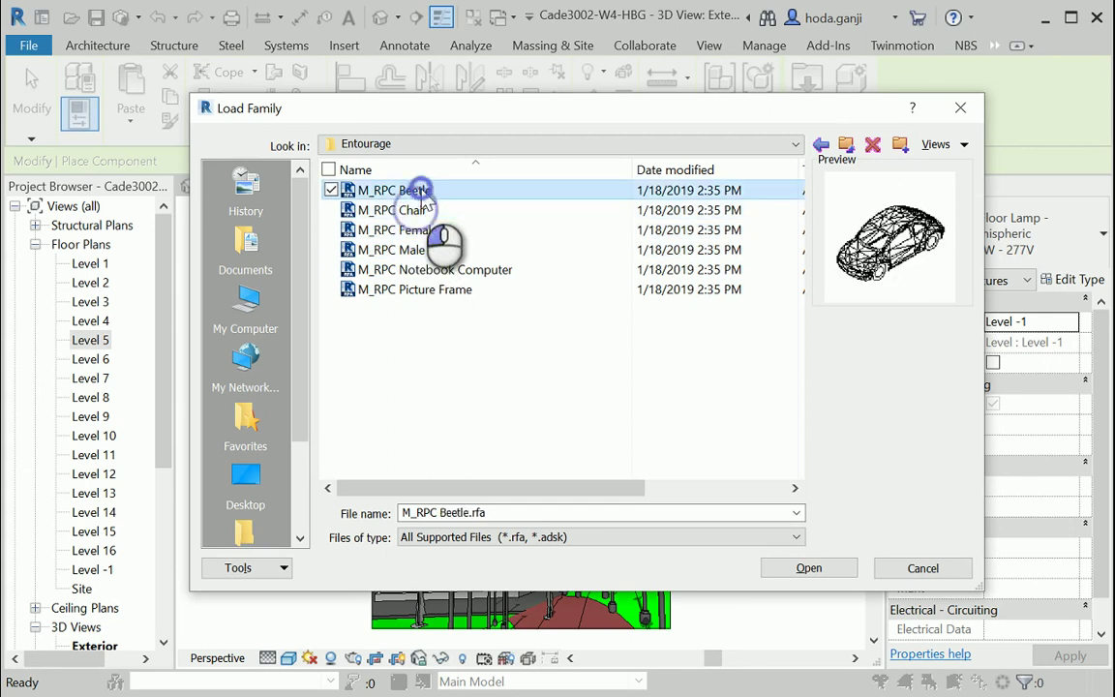
Browse the US Imperial Entourage folder, previewing the Van and Semi Truck families
click(847, 145)
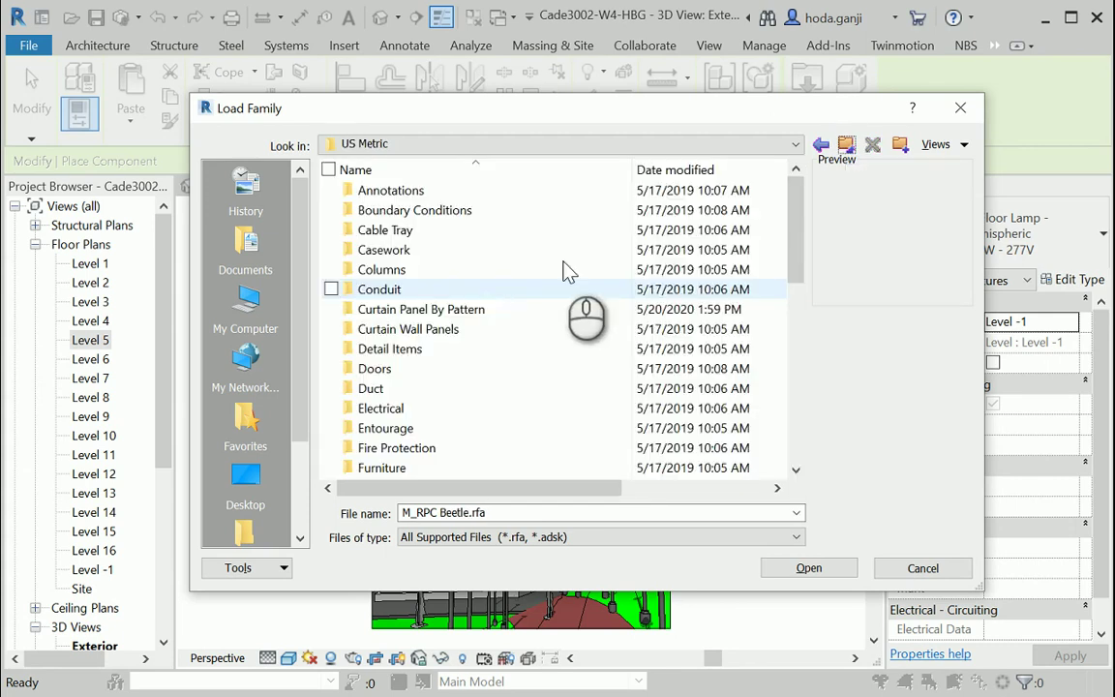
click(846, 144)
double_click(425, 210)
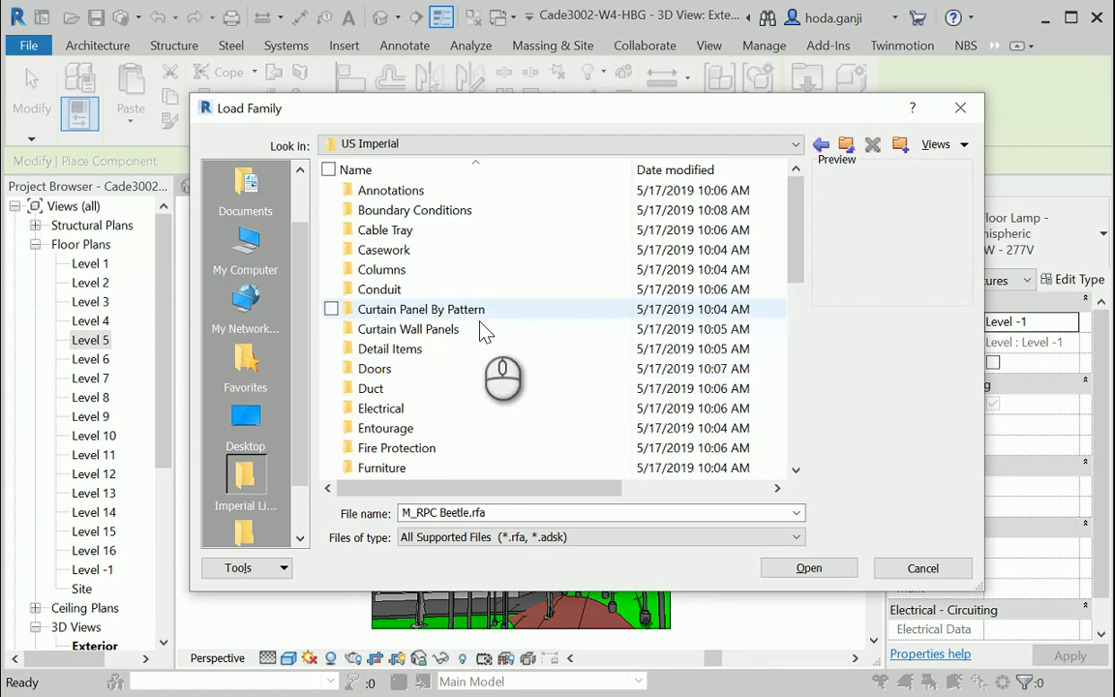
double_click(440, 427)
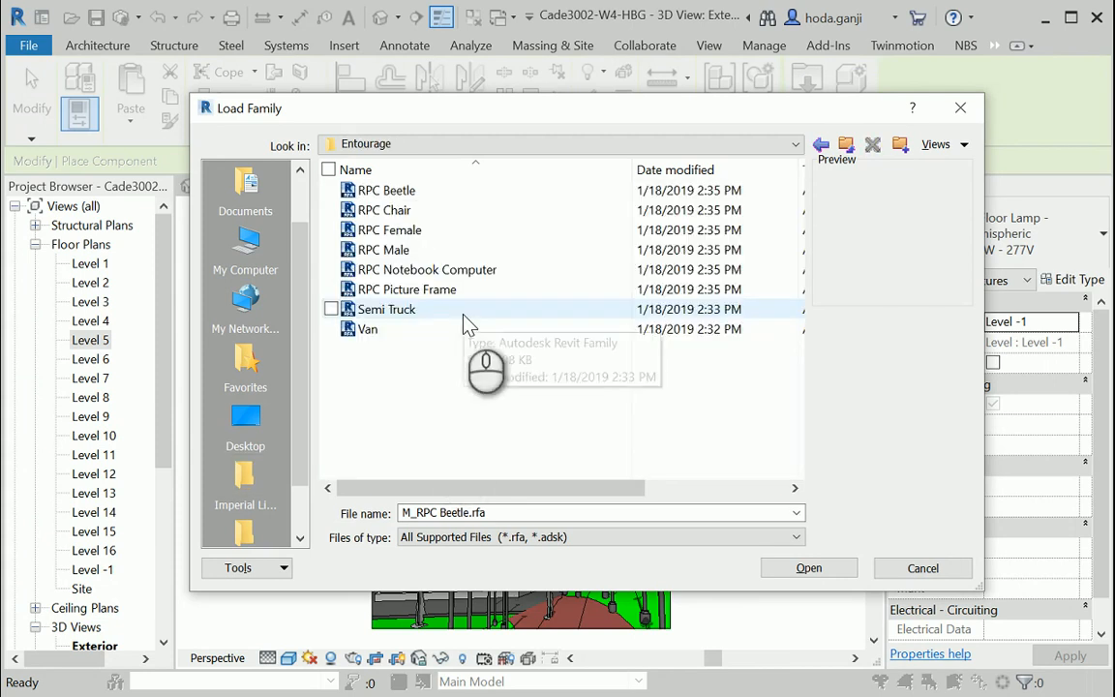
click(433, 331)
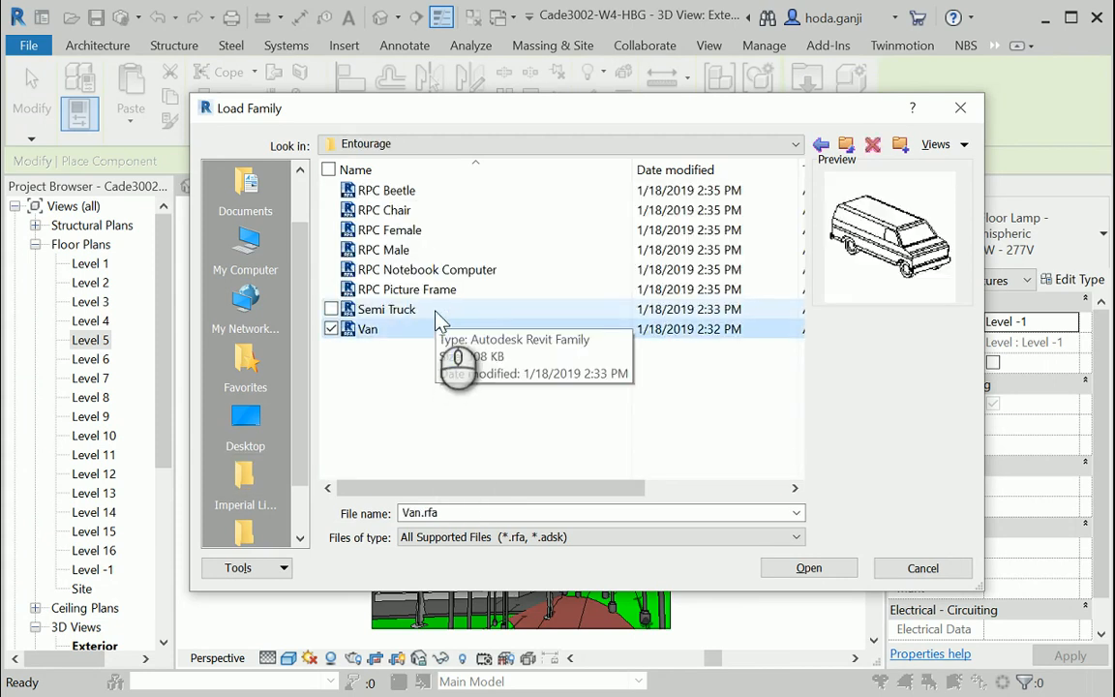
click(439, 311)
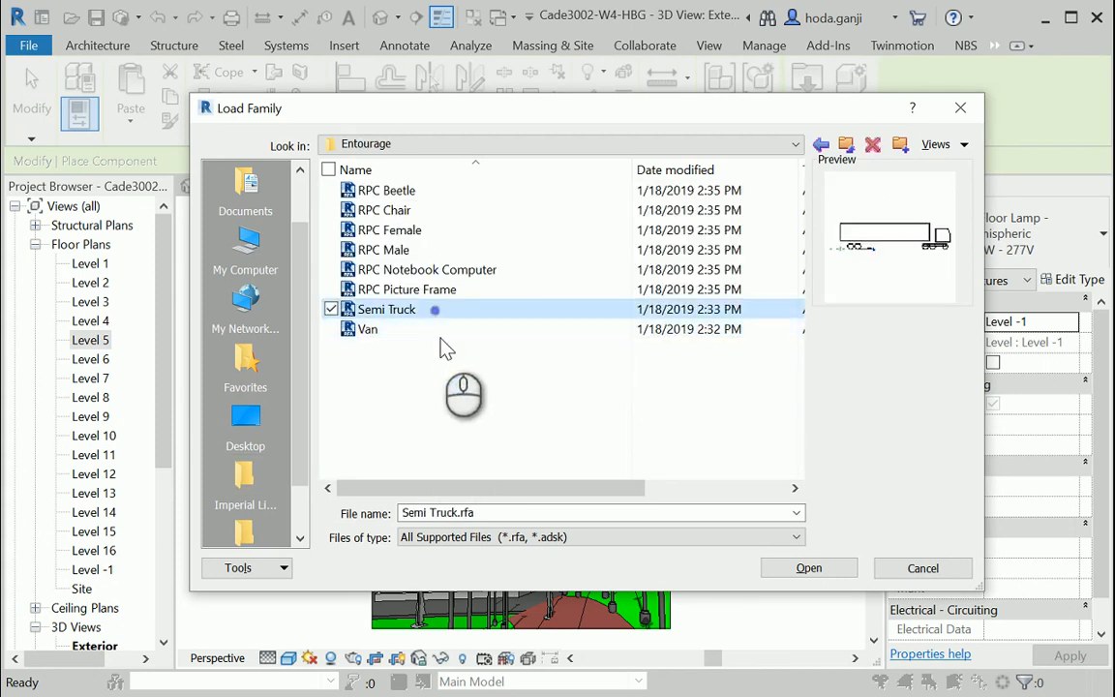
click(438, 333)
click(440, 308)
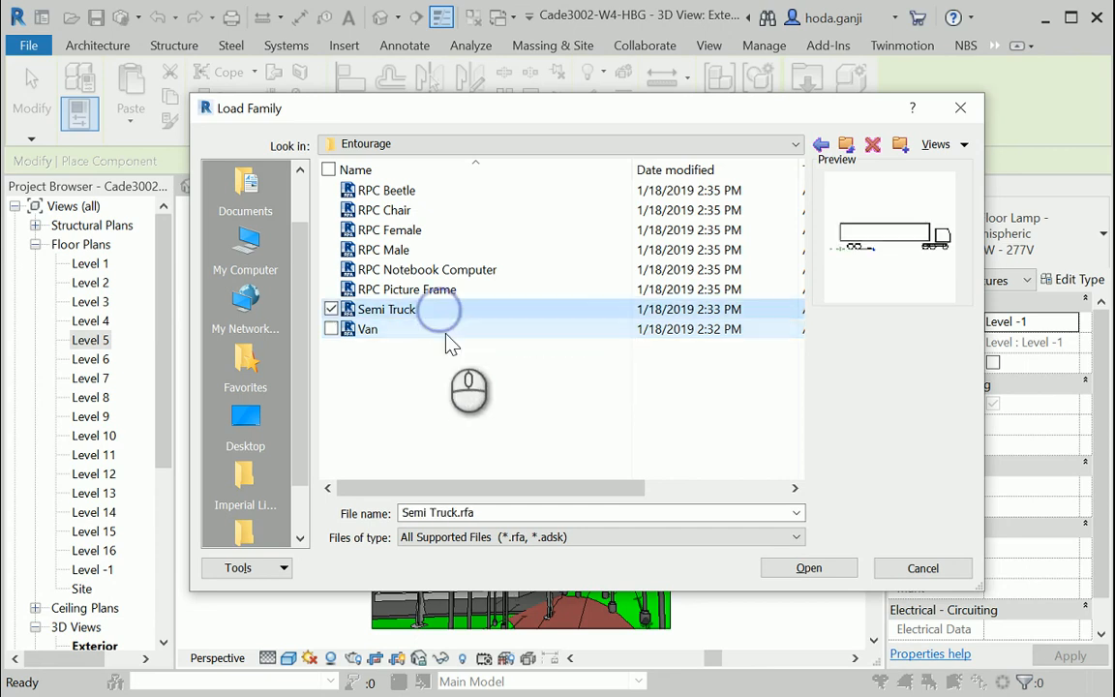
Preview the US Metric Planting RPC trees, shrub and plants, then dismiss the browser
click(847, 147)
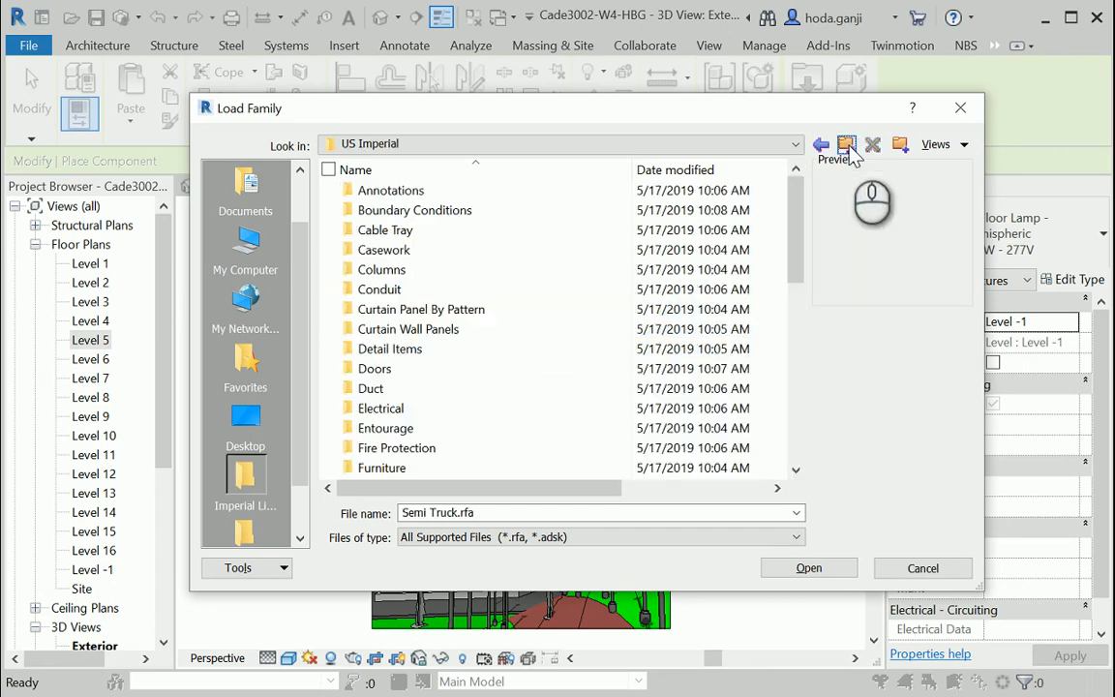
click(847, 147)
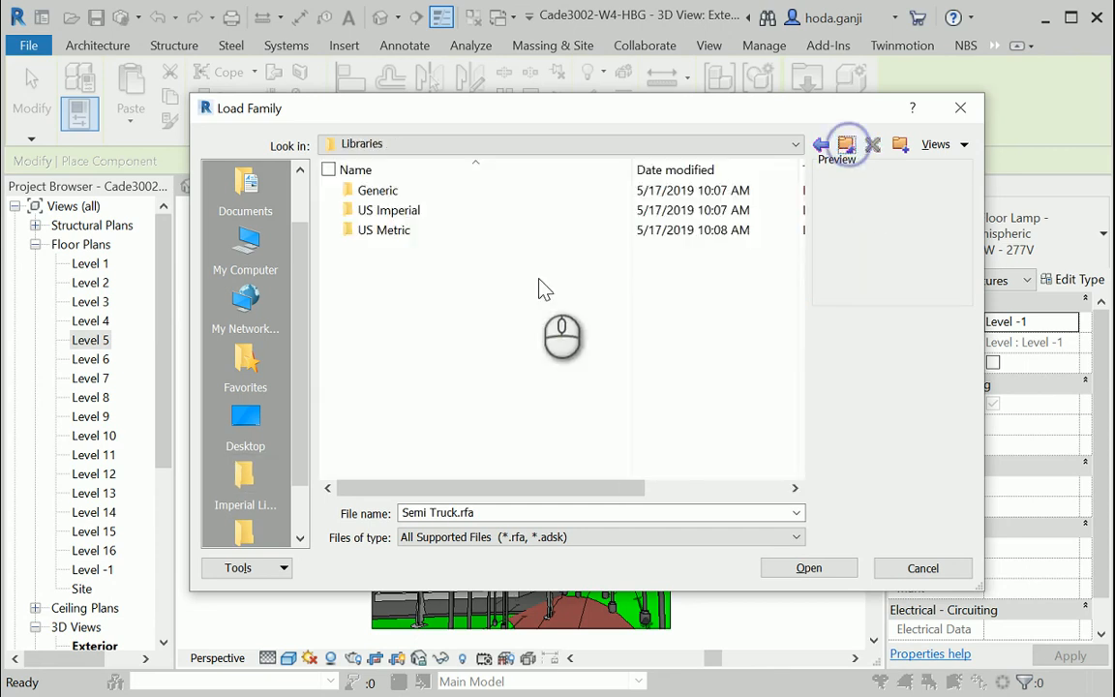
double_click(453, 230)
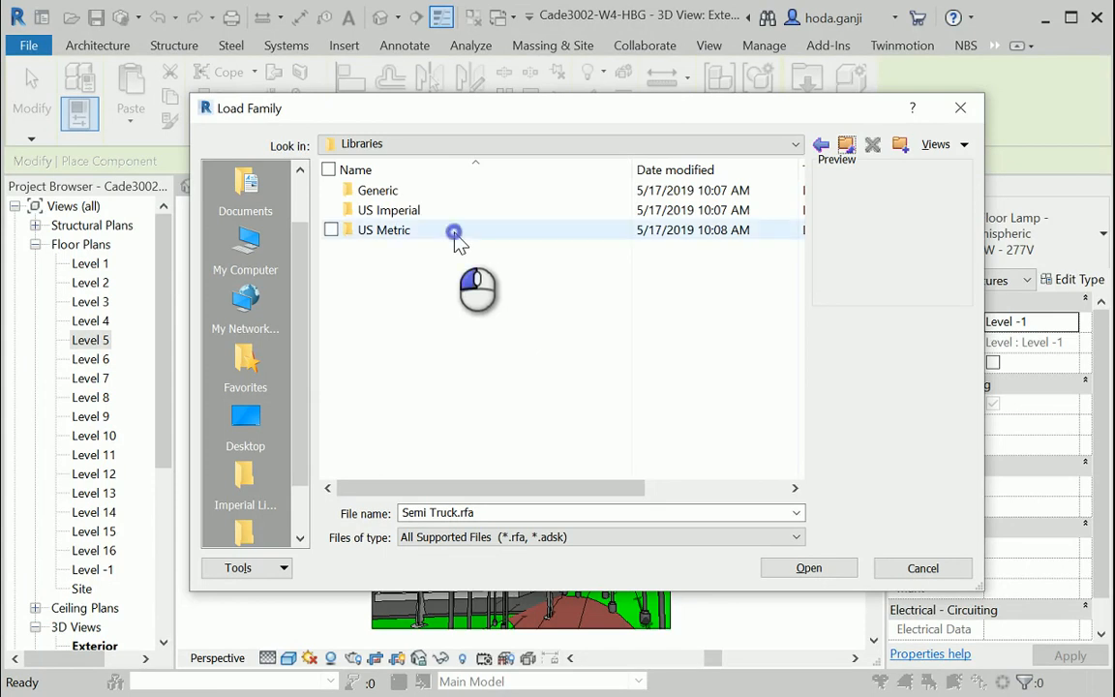
scroll(527, 329, down, 1)
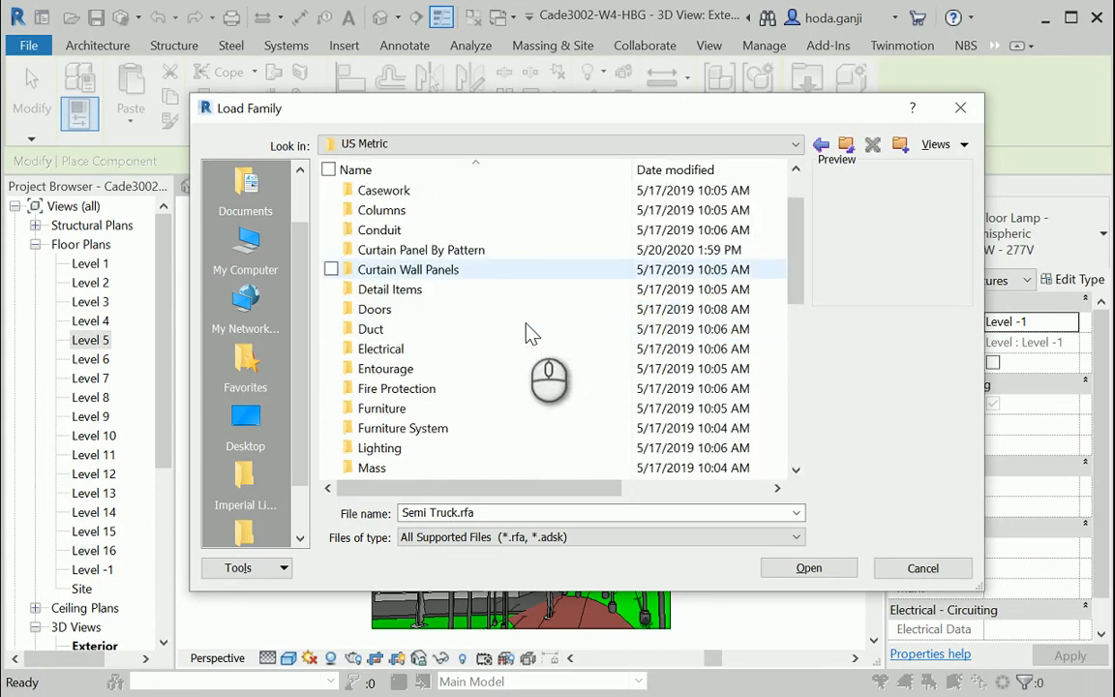
scroll(530, 334, down, 2)
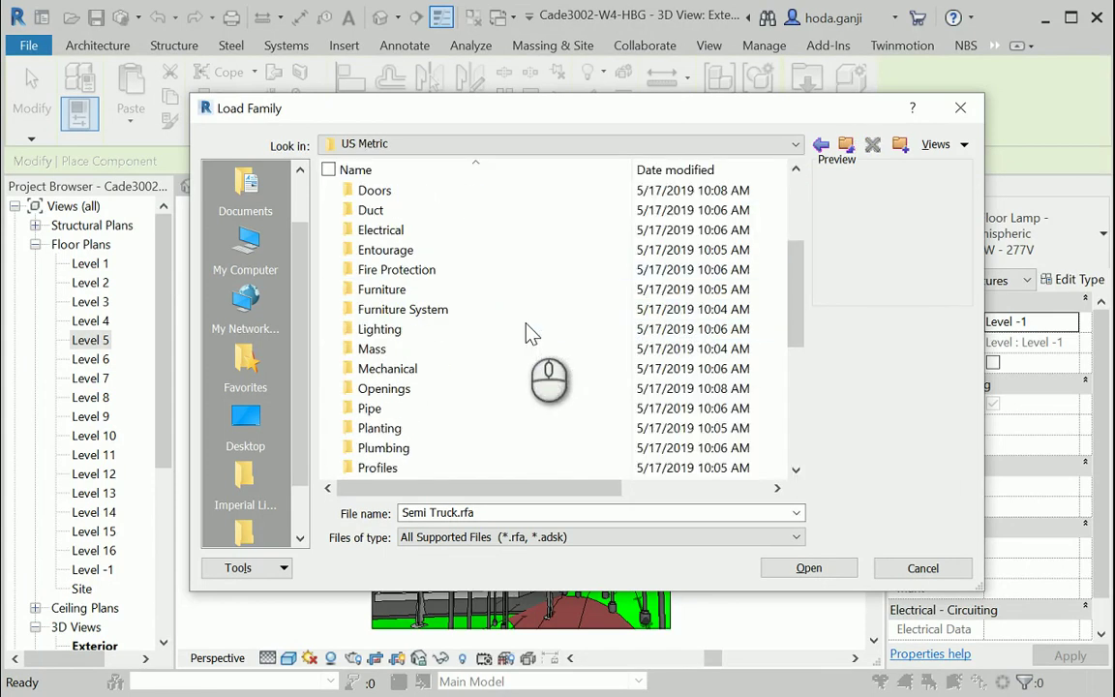
double_click(472, 428)
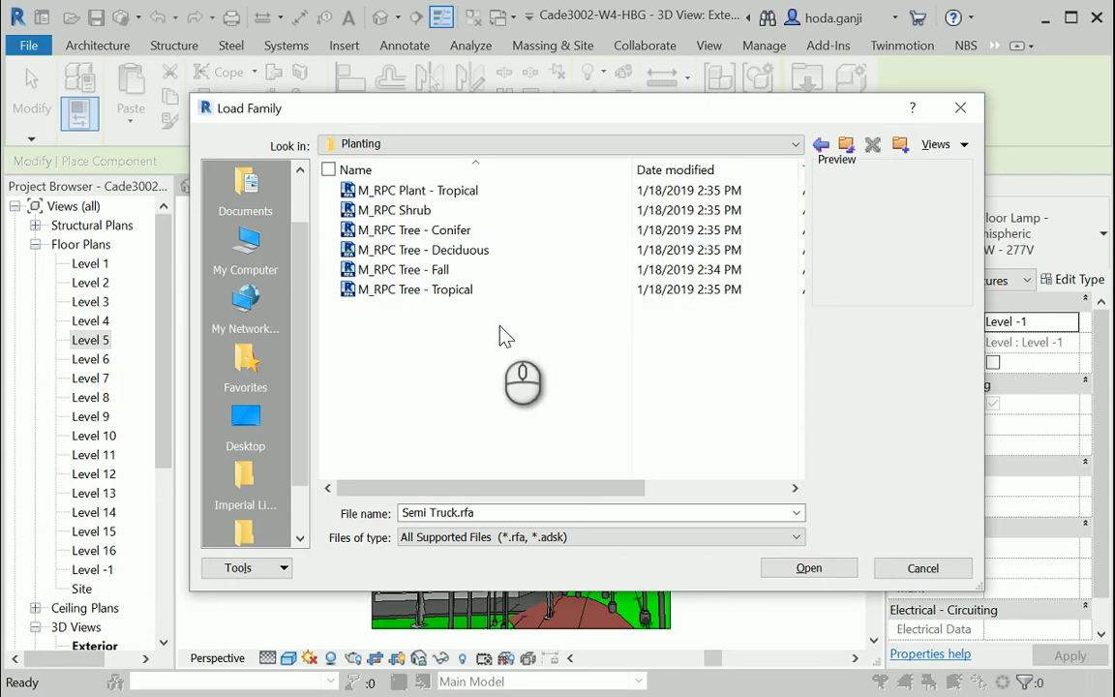
click(467, 288)
click(479, 269)
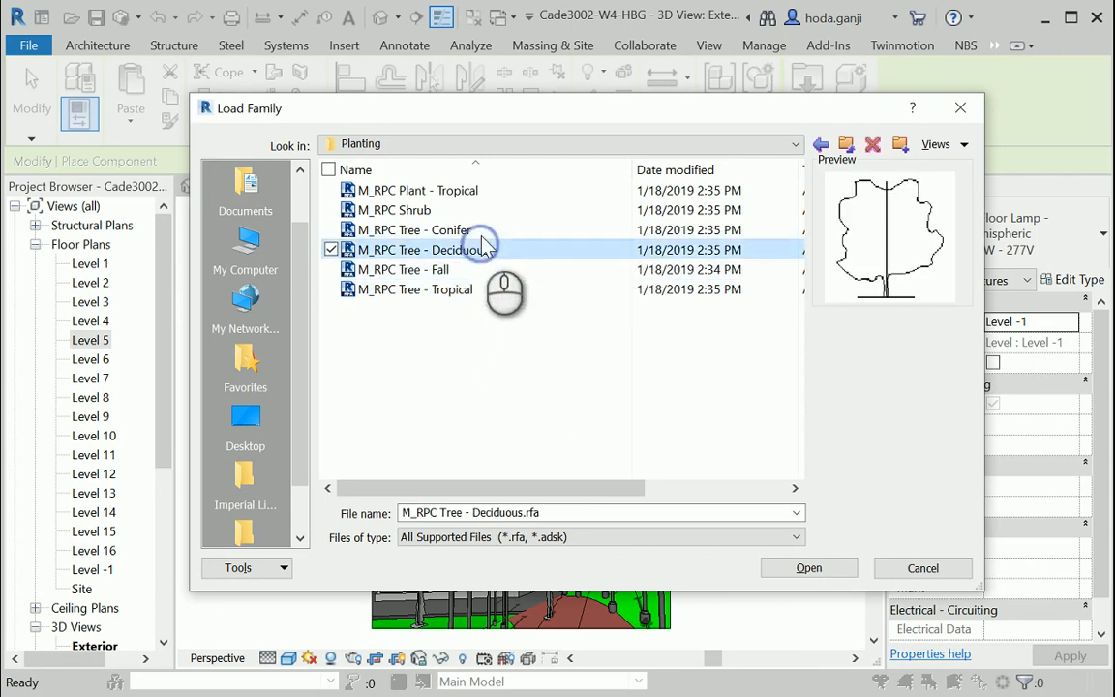
click(484, 230)
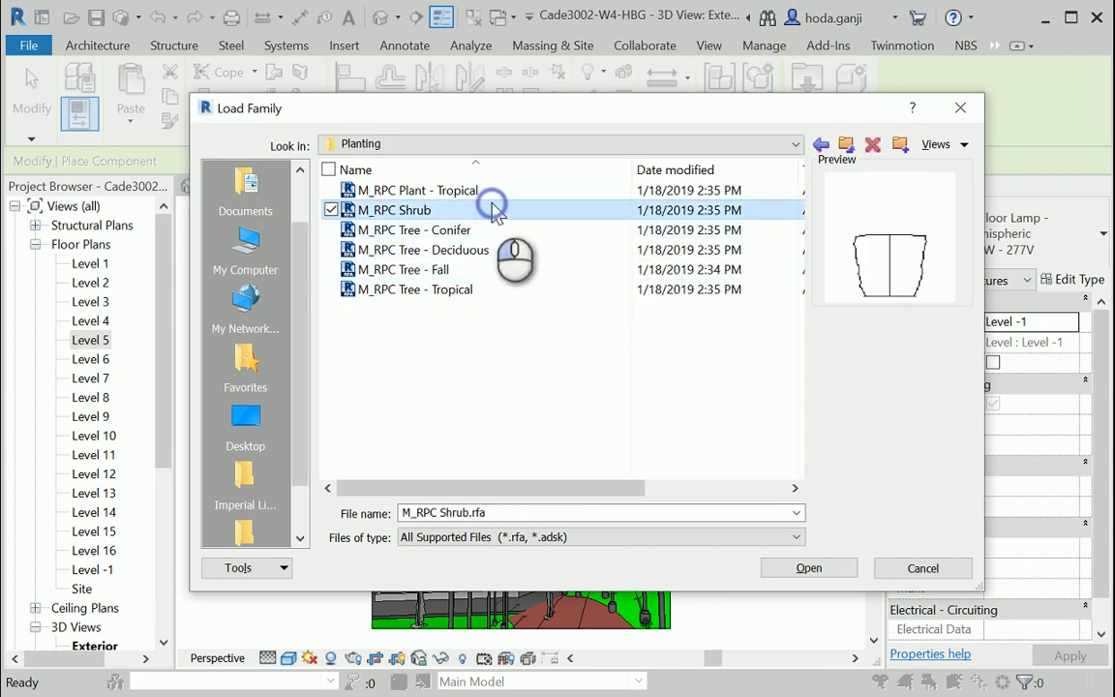
click(472, 191)
click(482, 288)
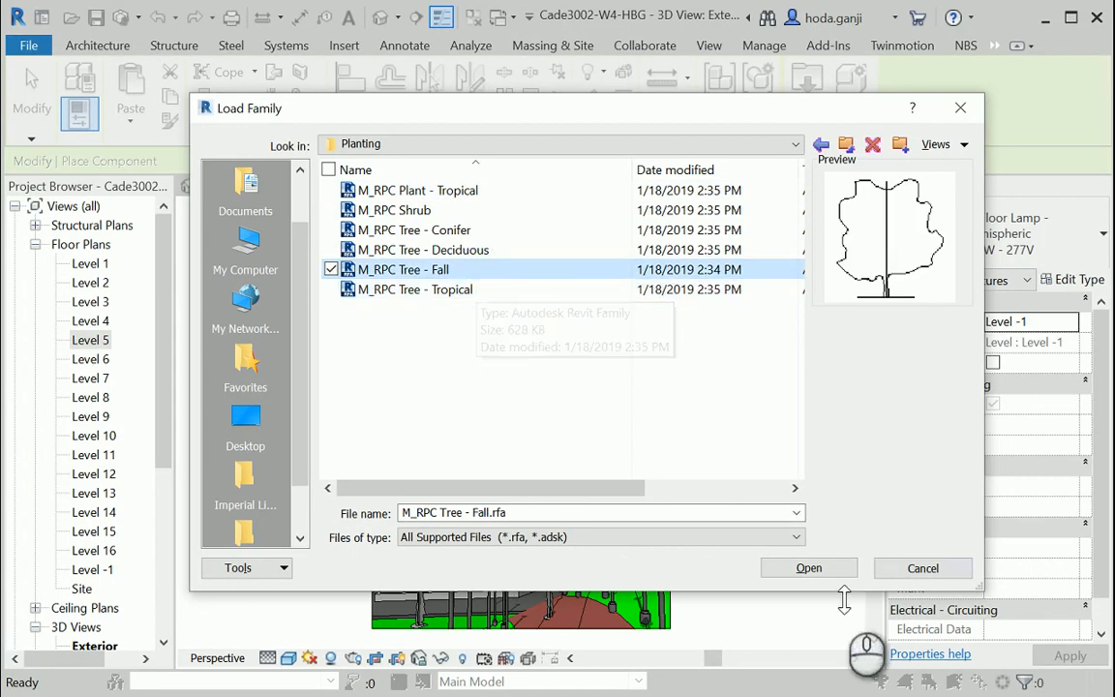
key(Return)
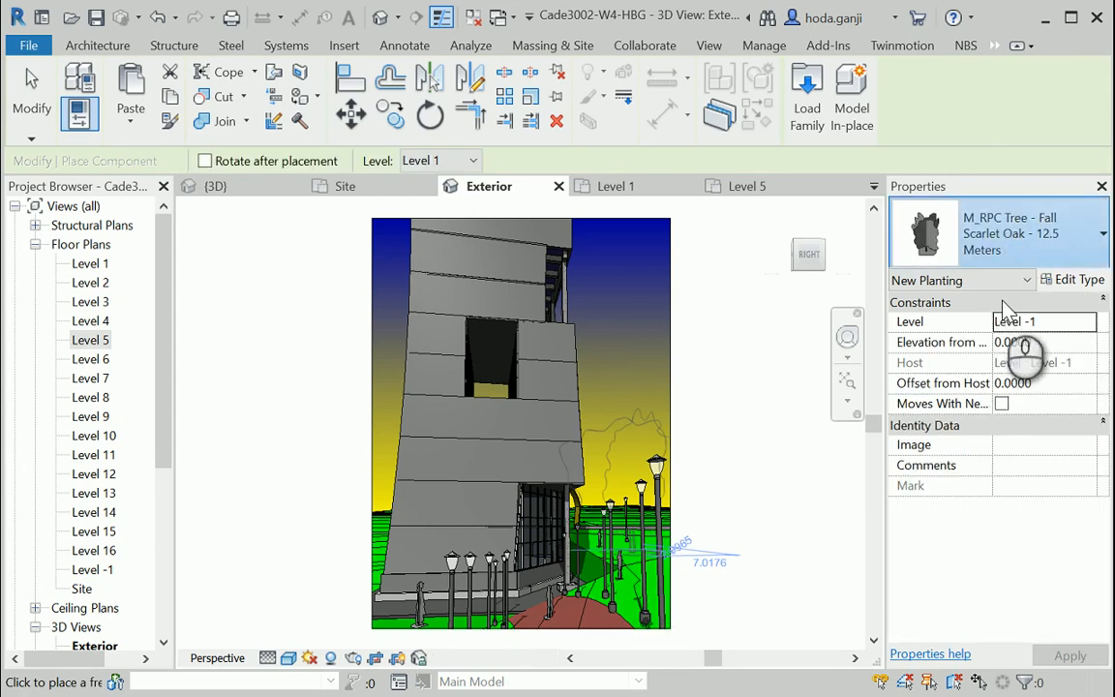
Choose M_RPC Tree - Tropical: Cuban Royal Palm and place it beside the street lamps
click(1006, 237)
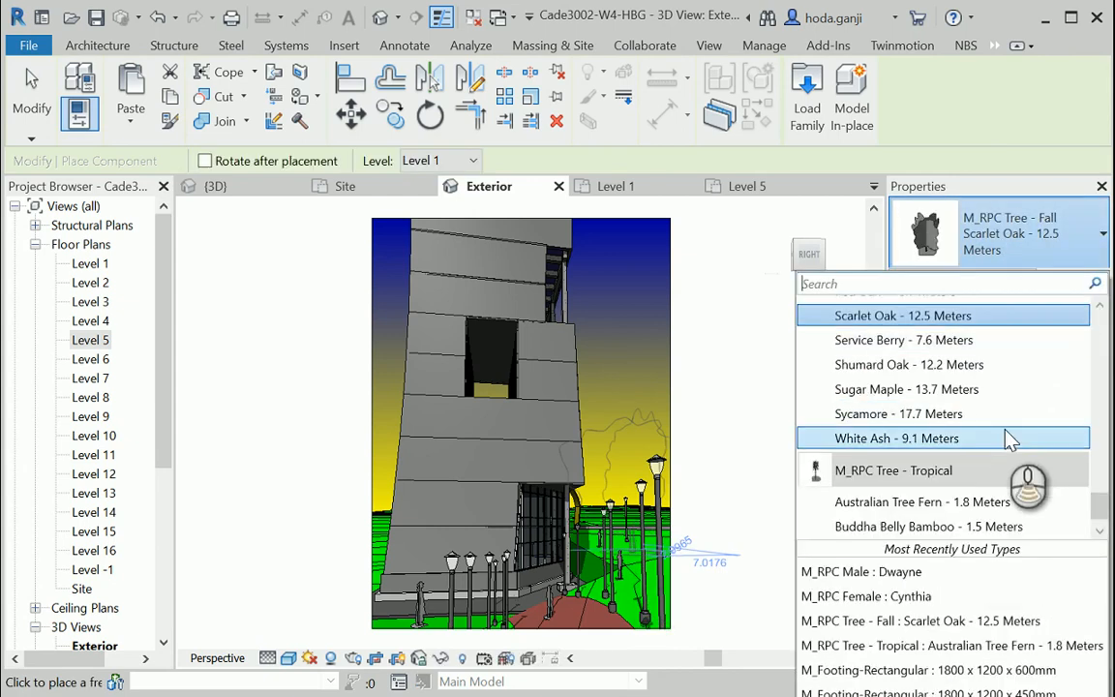
scroll(1007, 441, down, 1)
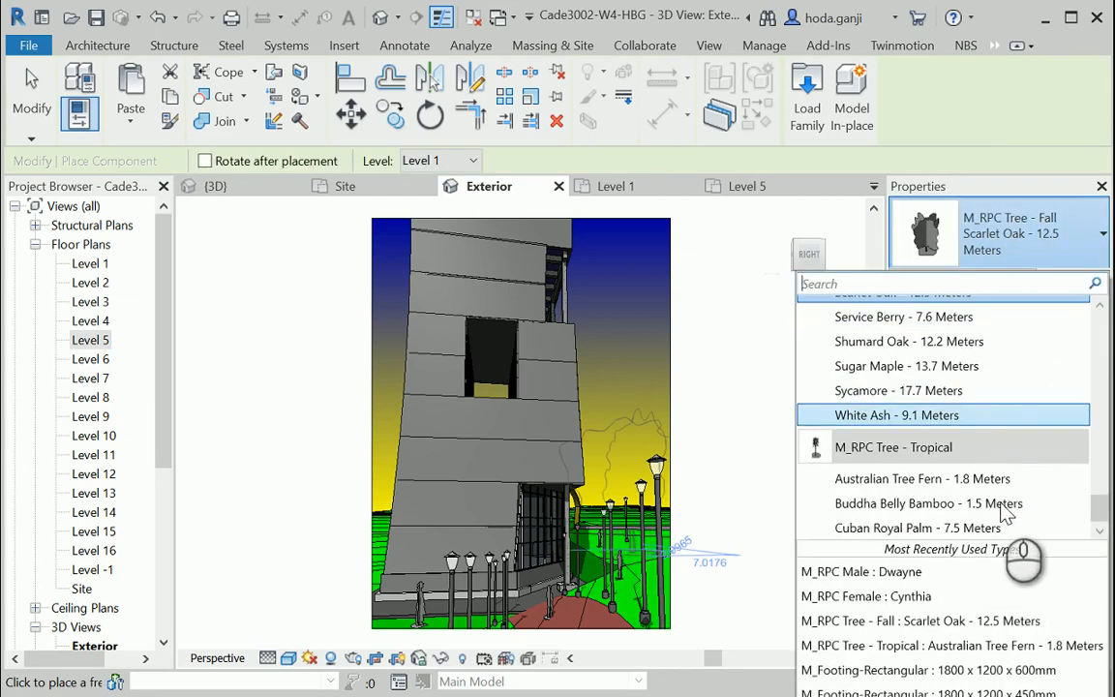
click(995, 527)
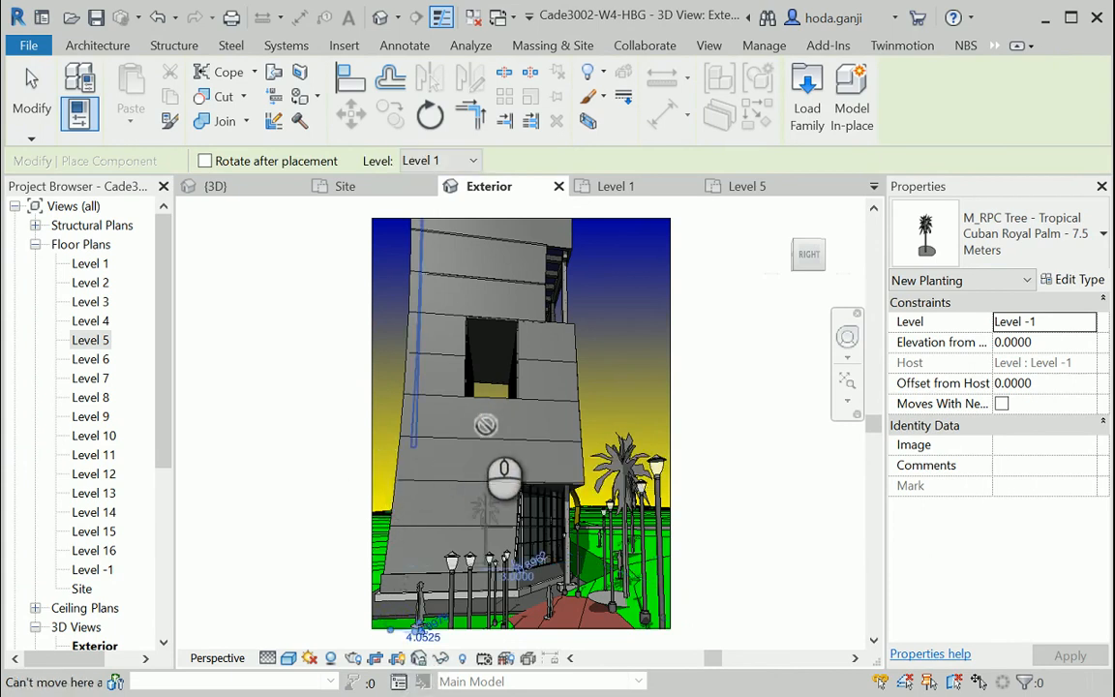
click(380, 530)
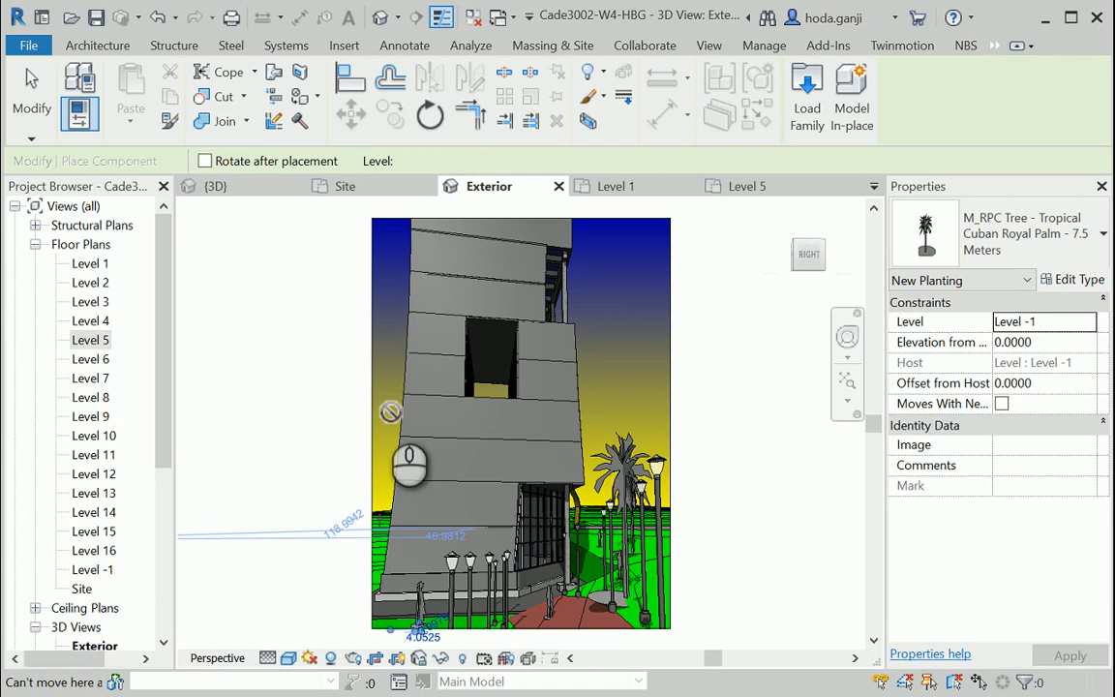
key(Escape)
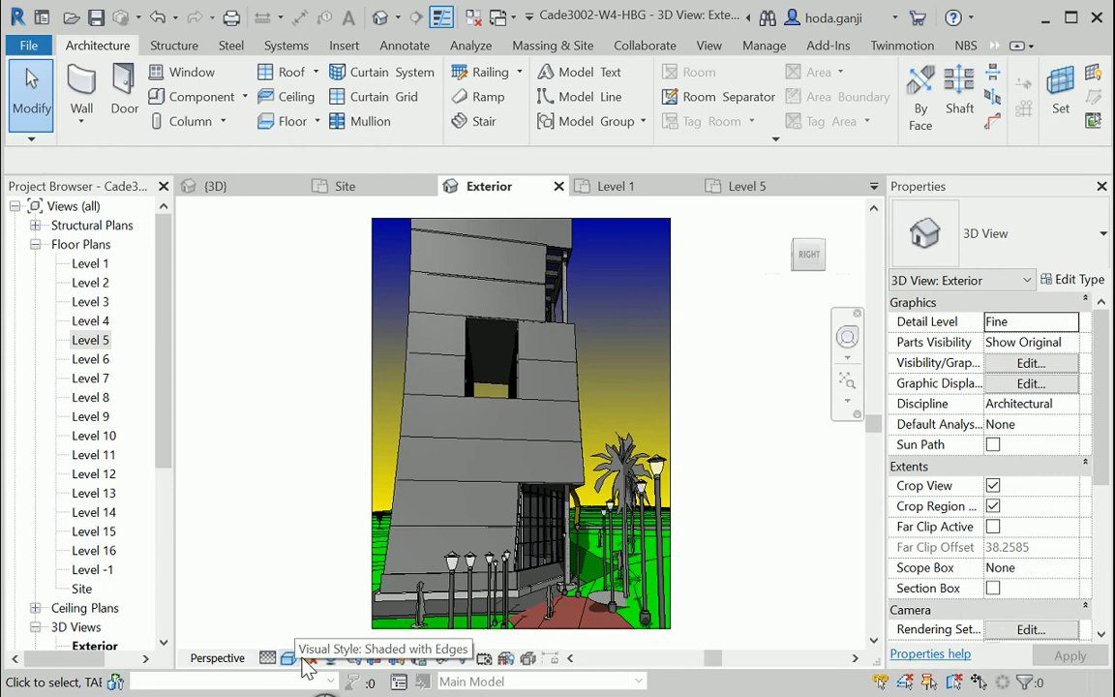
Render with Lighting Scheme Exterior: Artificial only and Sky: Few Clouds background
click(352, 658)
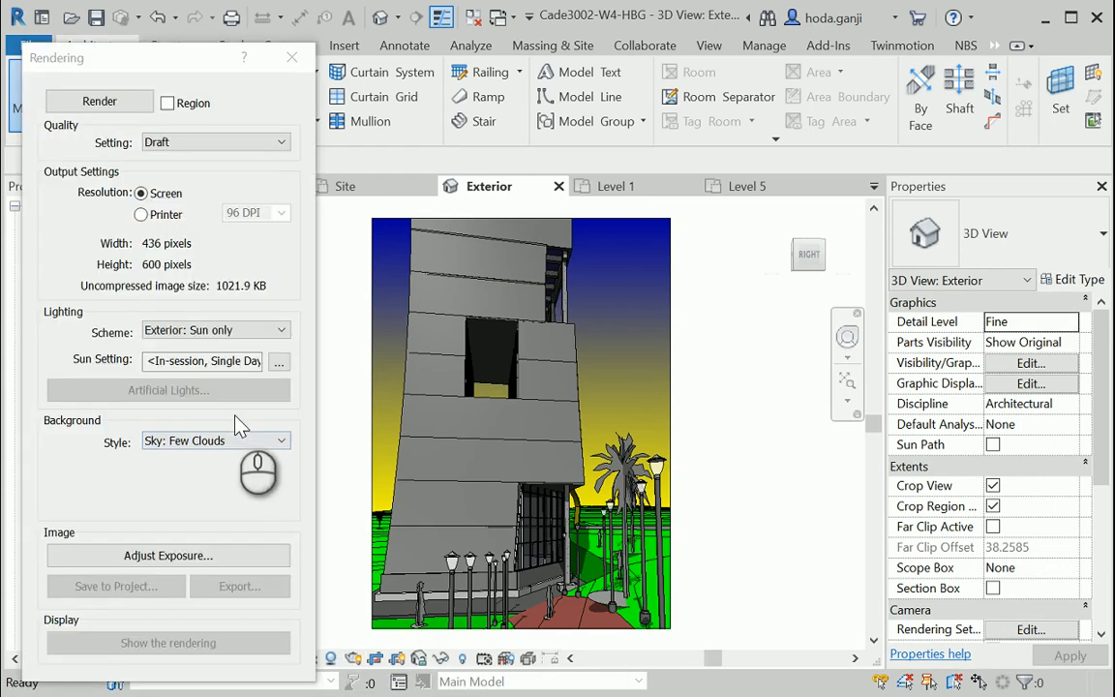
click(283, 331)
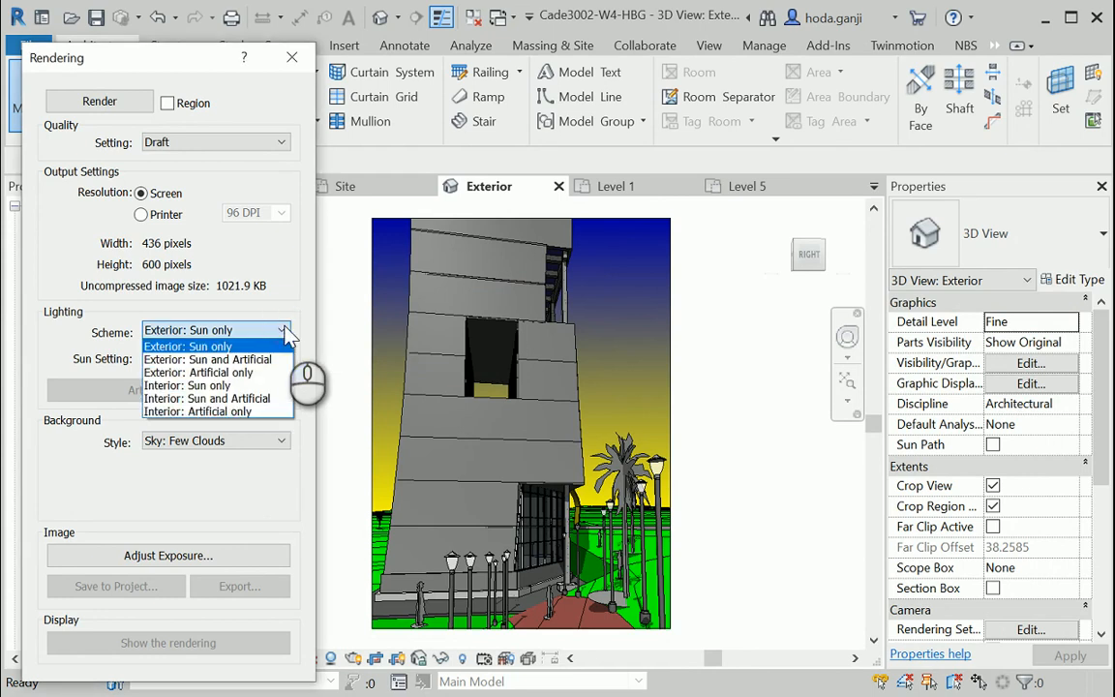
click(263, 376)
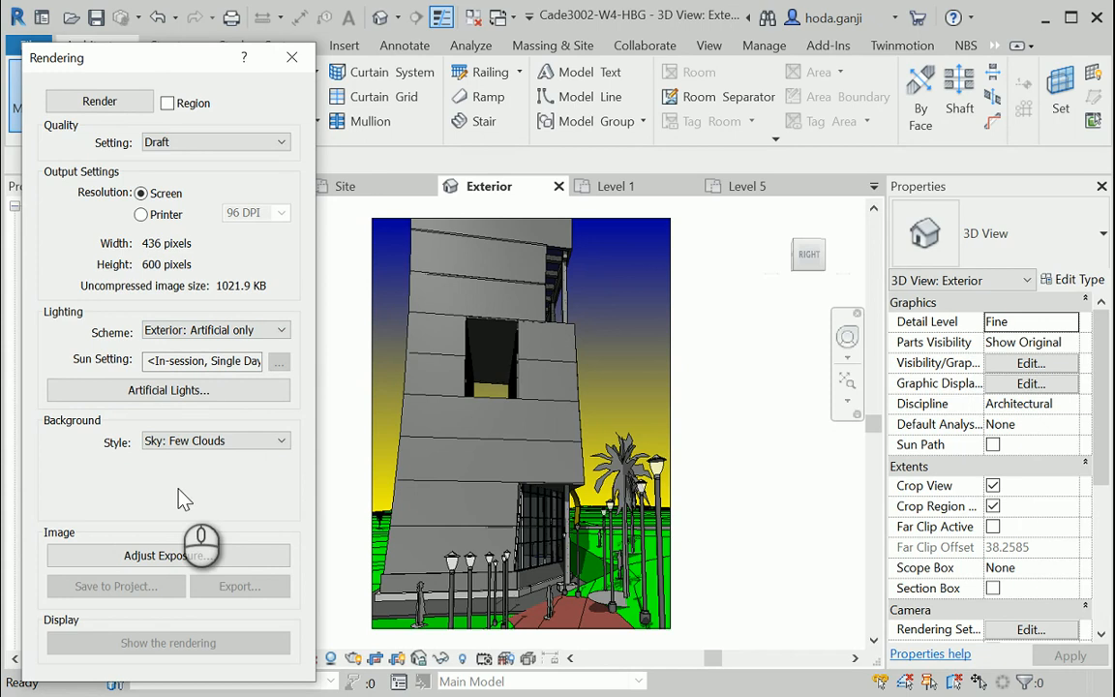
click(274, 440)
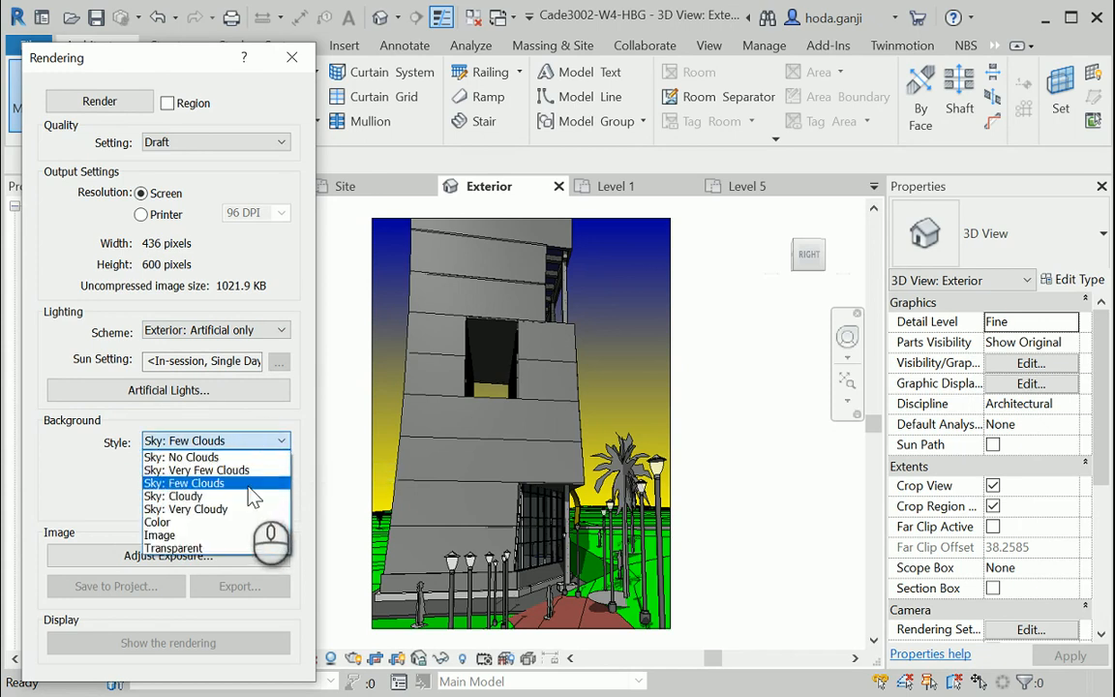
click(249, 485)
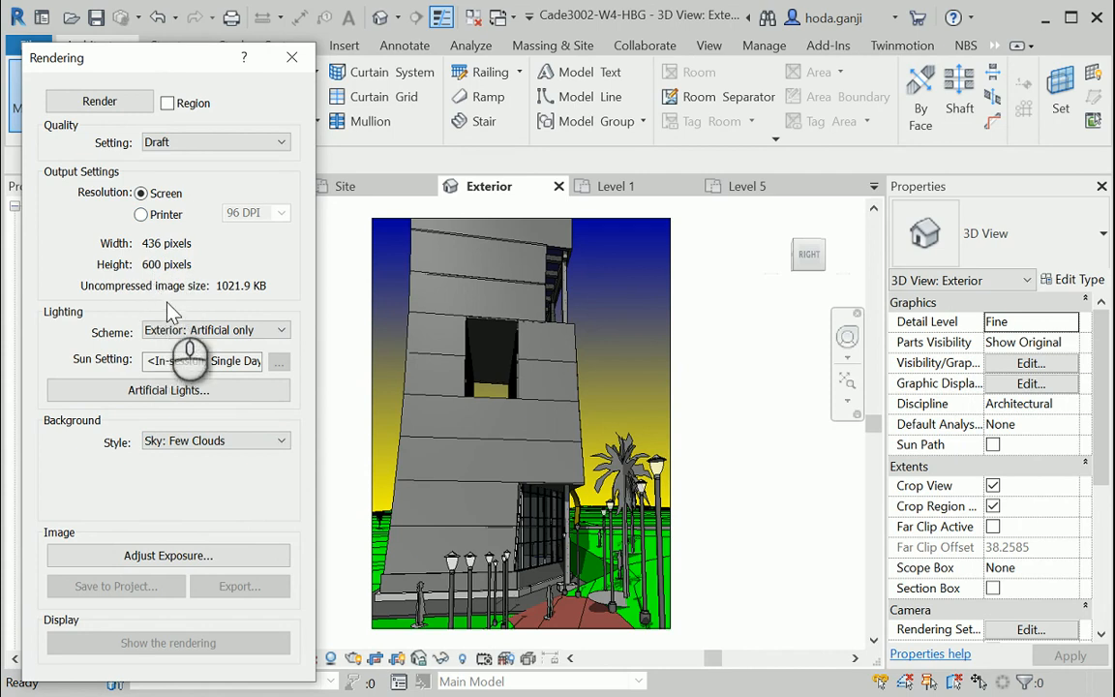
click(133, 105)
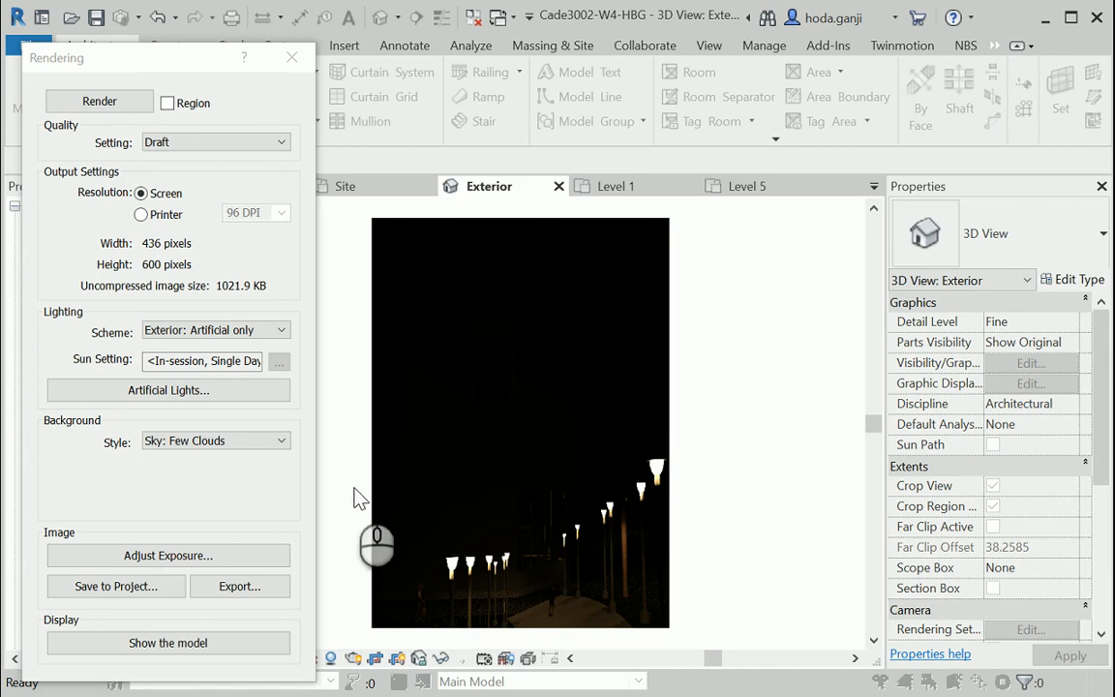
In Adjust Exposure, try lower and higher exposure values, then reset to defaults
click(194, 555)
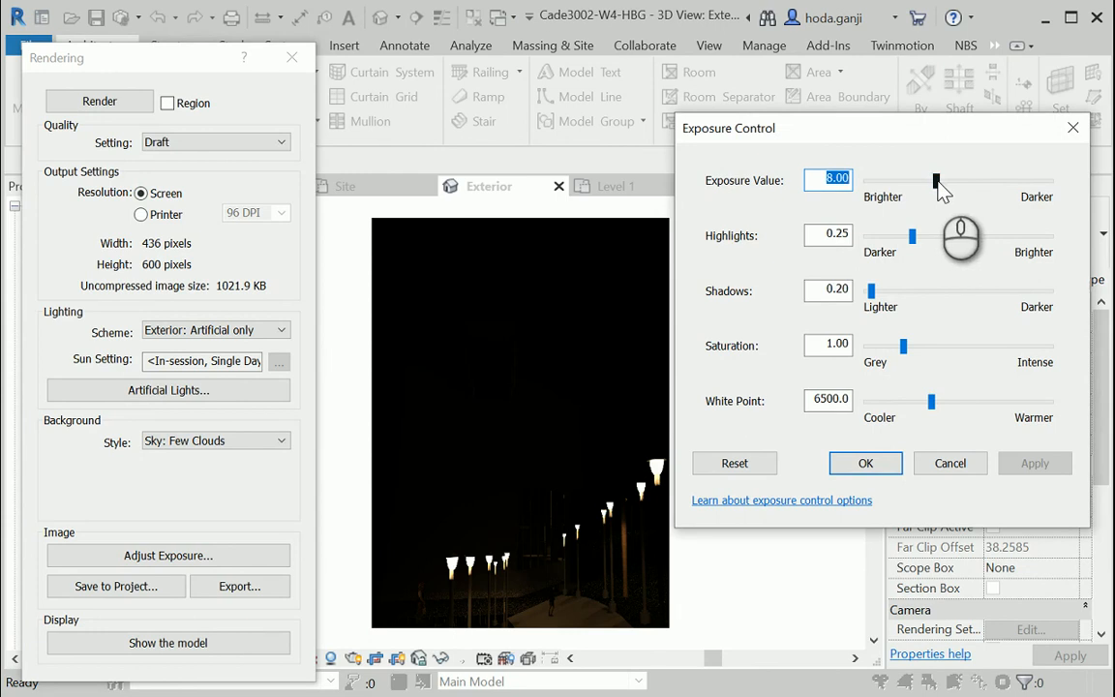
drag(936, 181, 866, 181)
click(1033, 464)
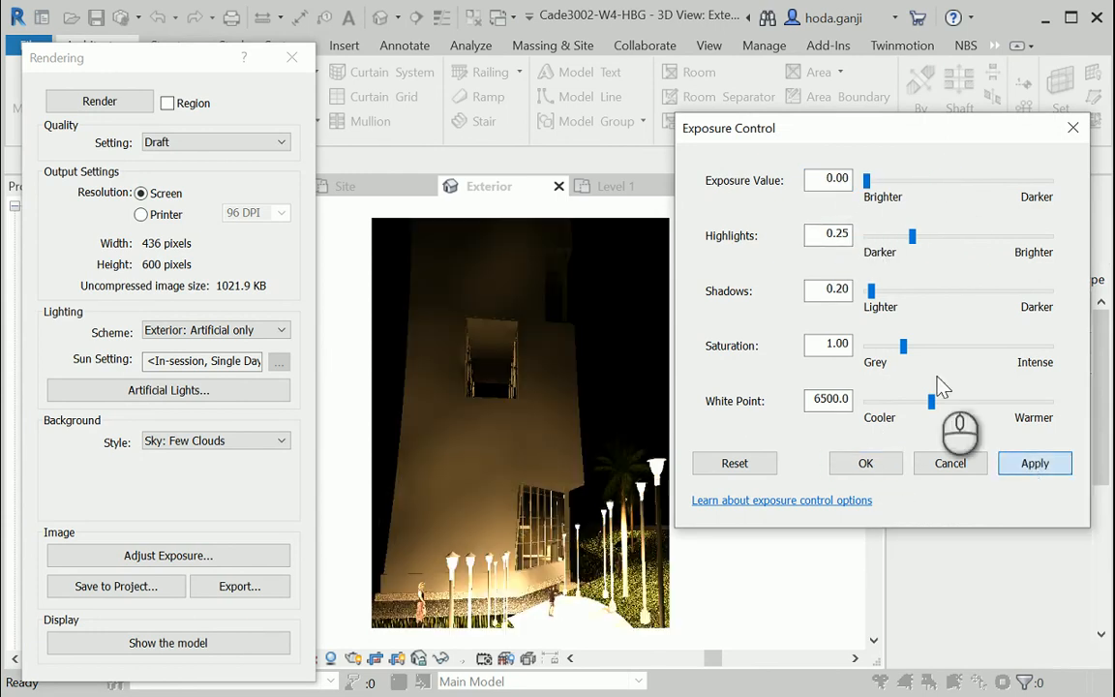
drag(866, 181, 961, 181)
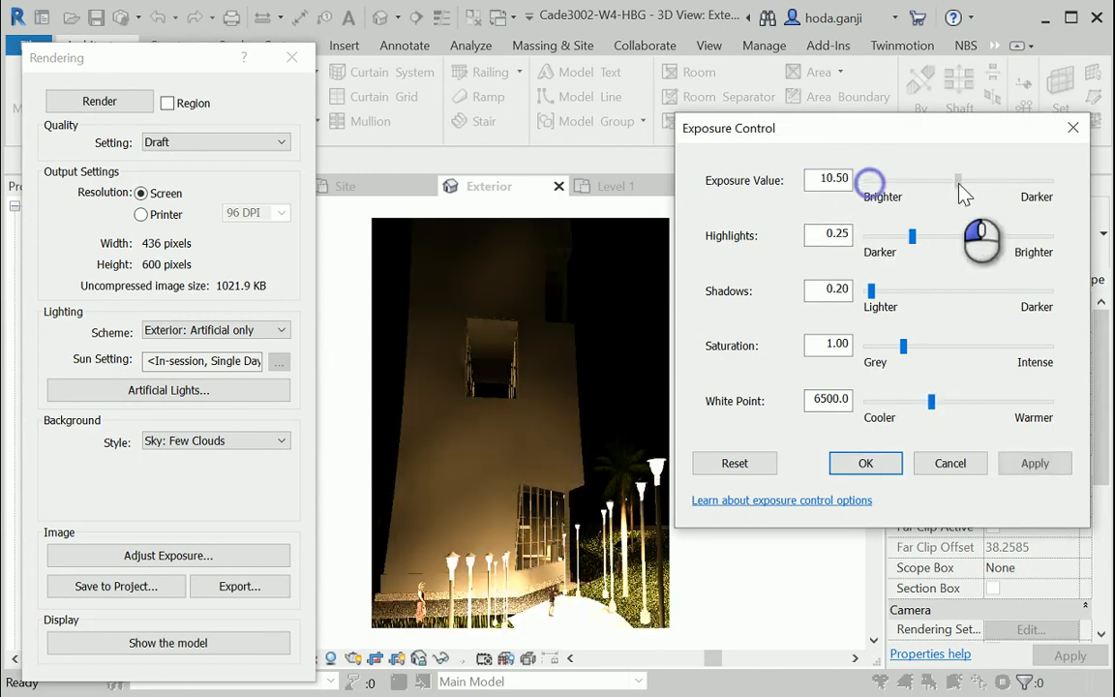
click(1033, 464)
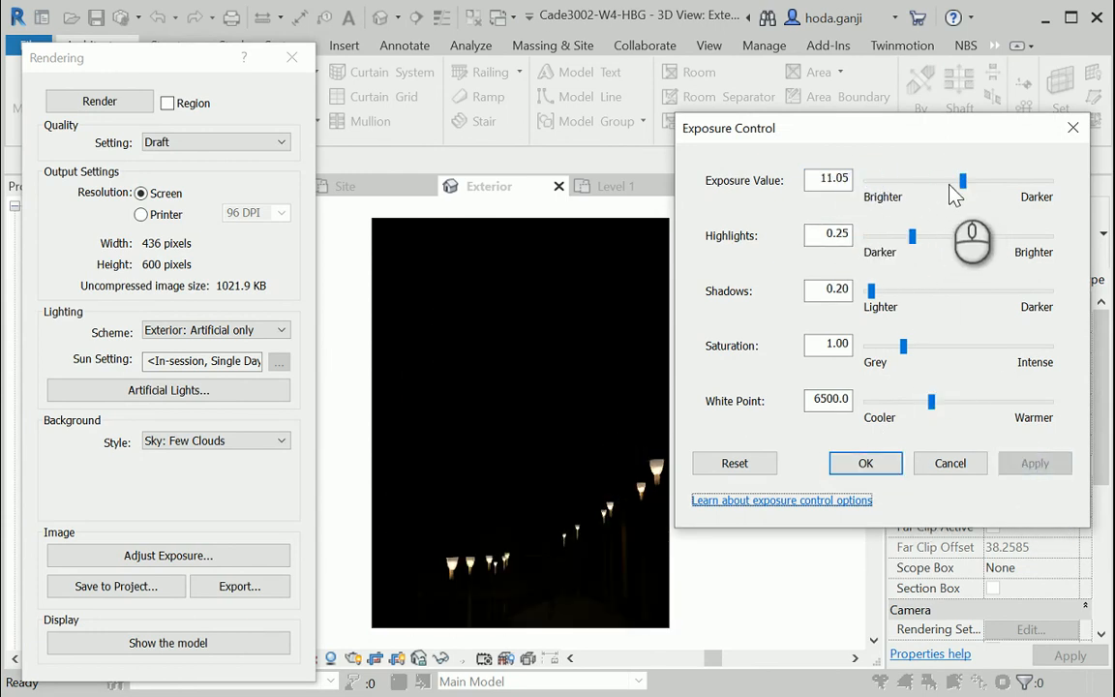
drag(962, 181, 866, 181)
click(1034, 463)
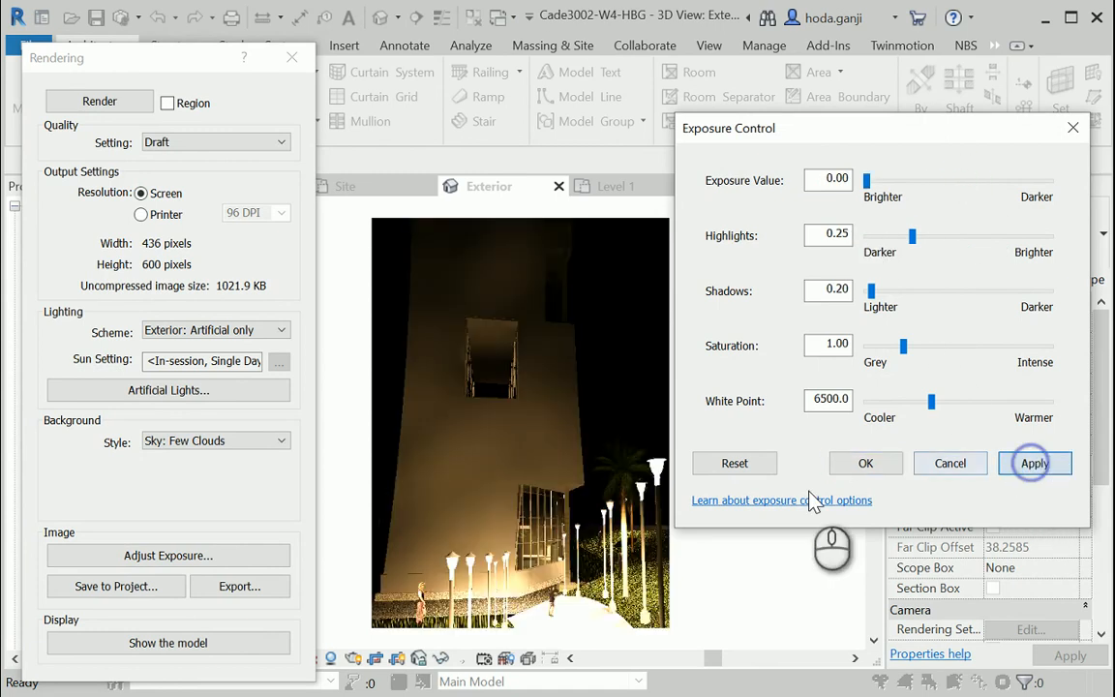
click(734, 463)
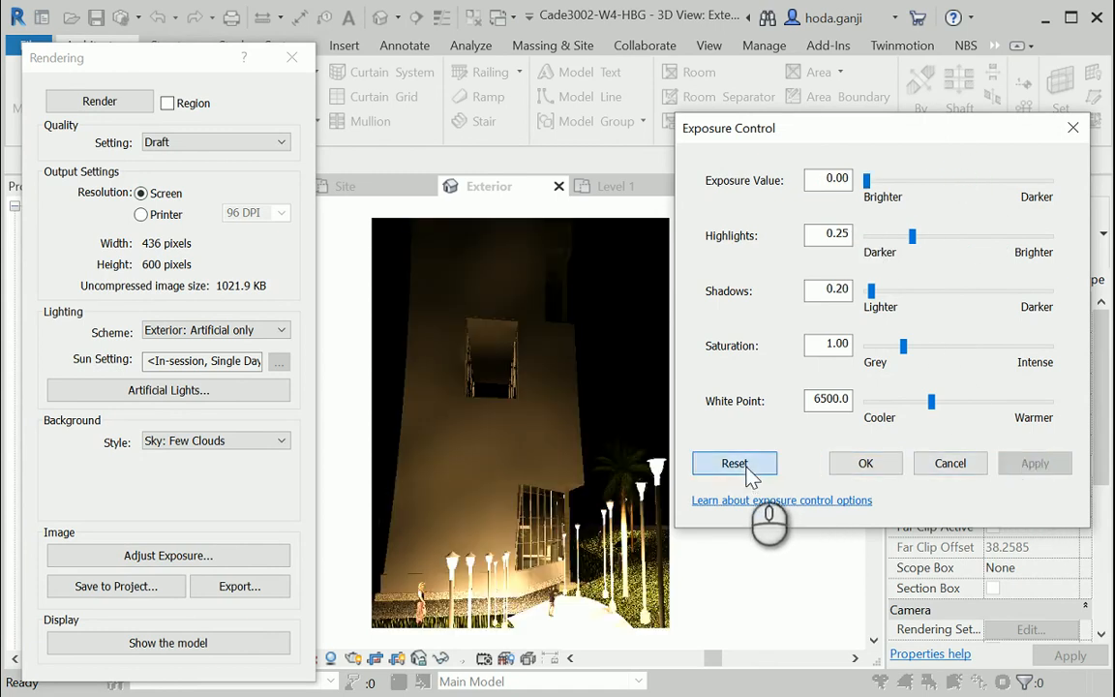
Try exposure around 1.57, then settle on 0.63 and apply it to brighten the render
drag(918, 181, 880, 184)
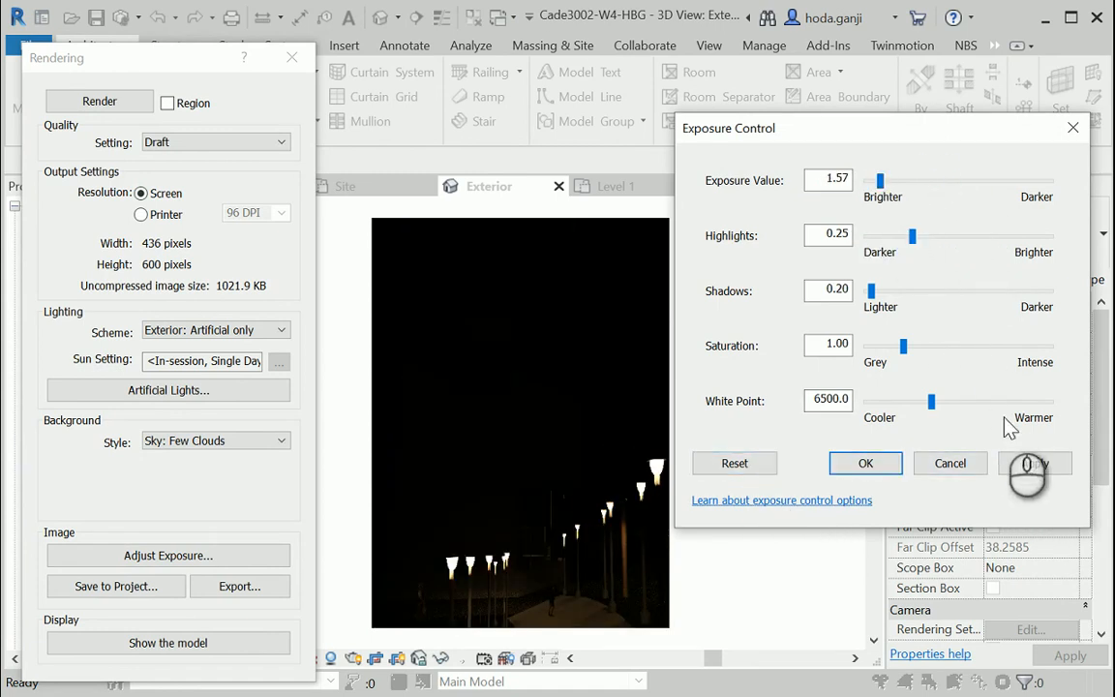
click(1033, 463)
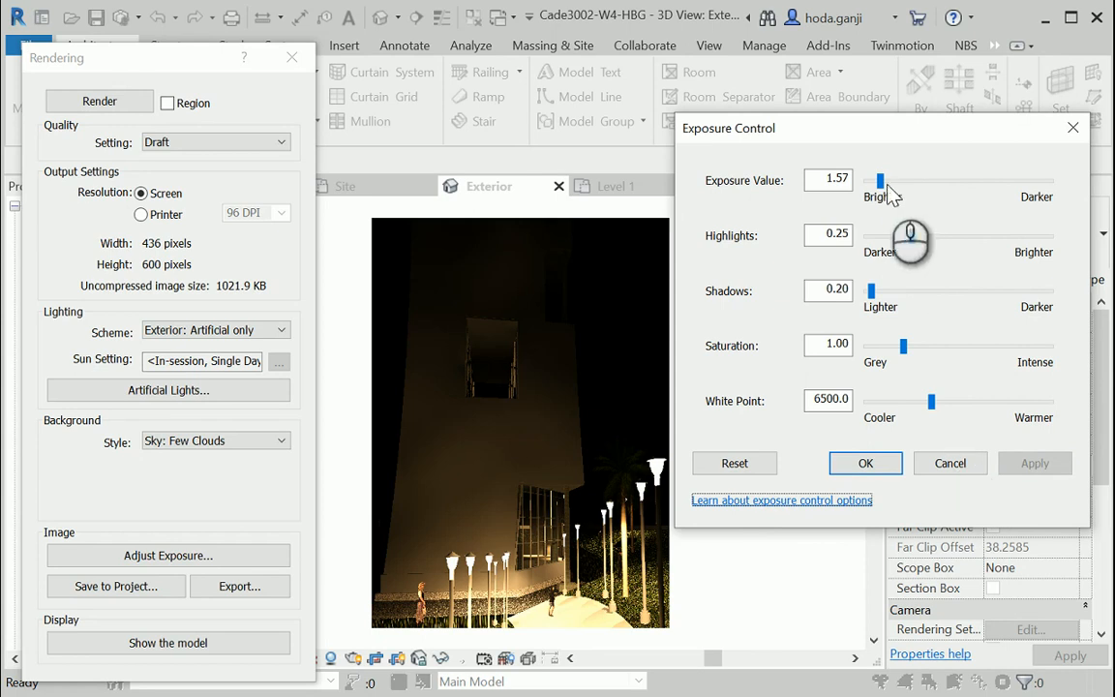
drag(879, 181, 874, 182)
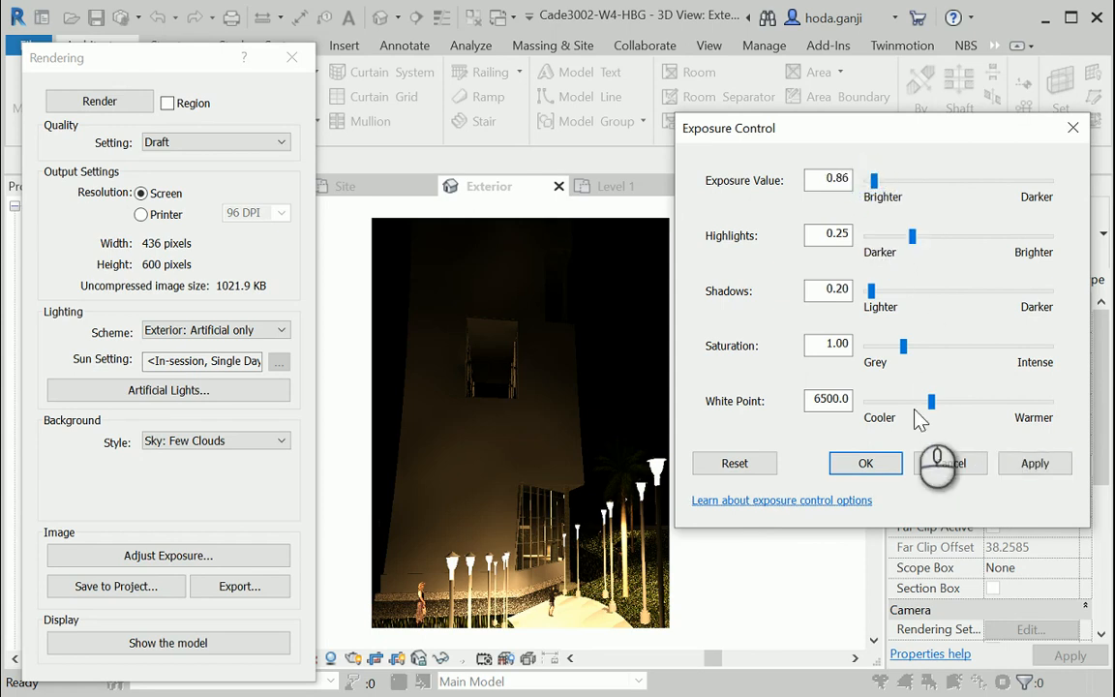
click(758, 473)
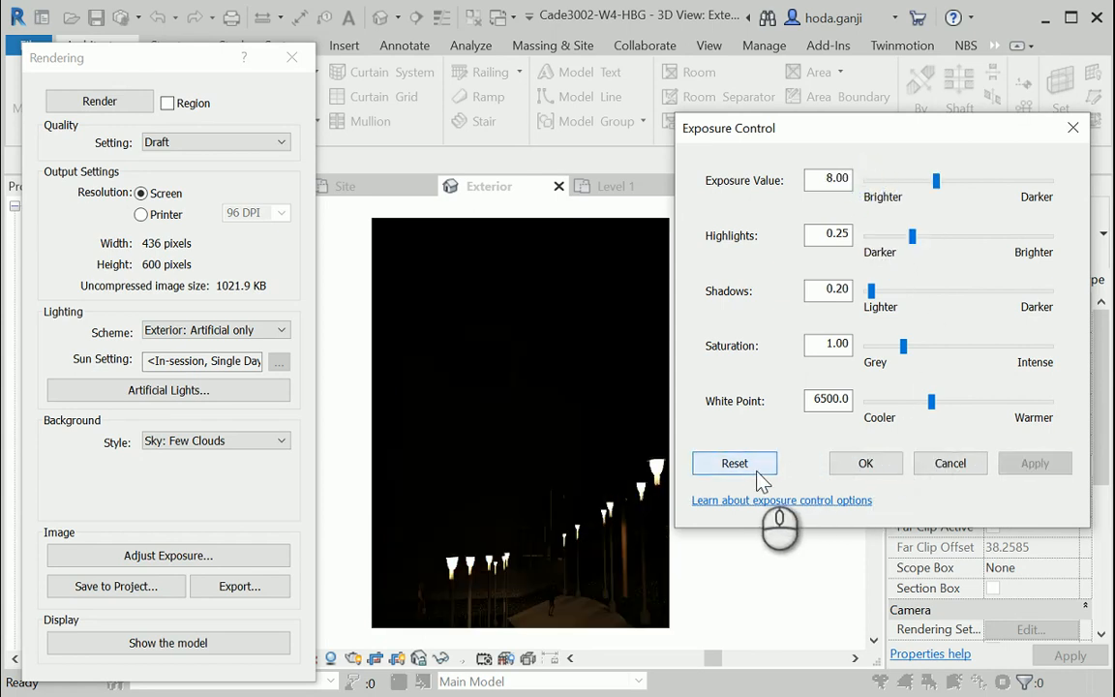
drag(935, 179, 871, 182)
click(1032, 463)
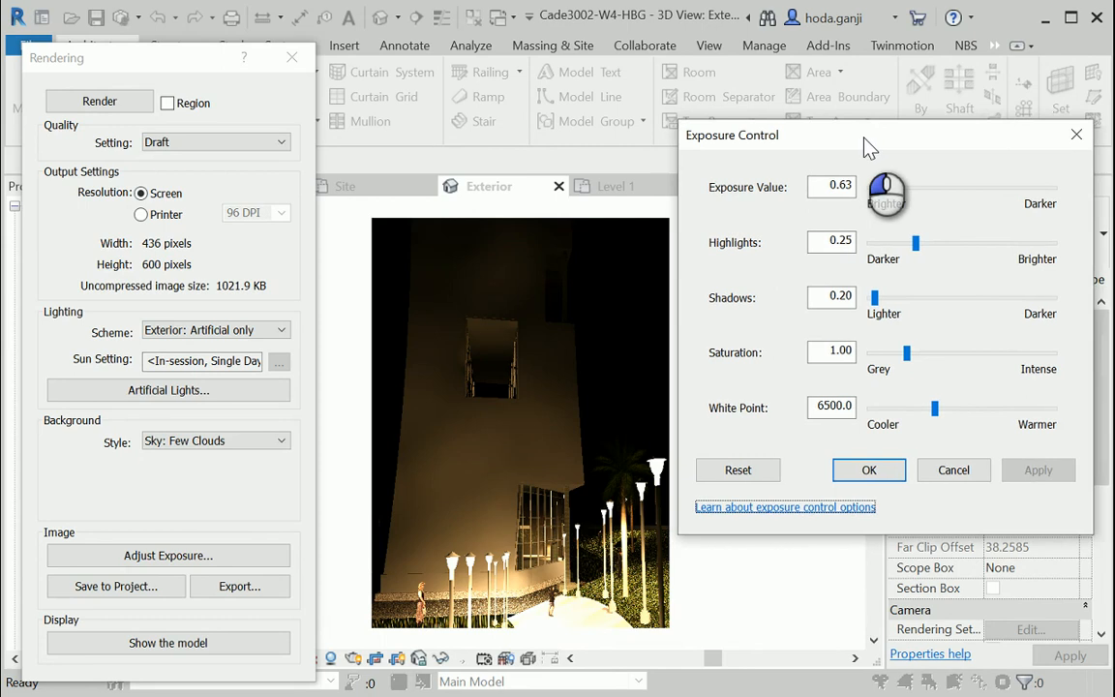
drag(858, 133, 868, 118)
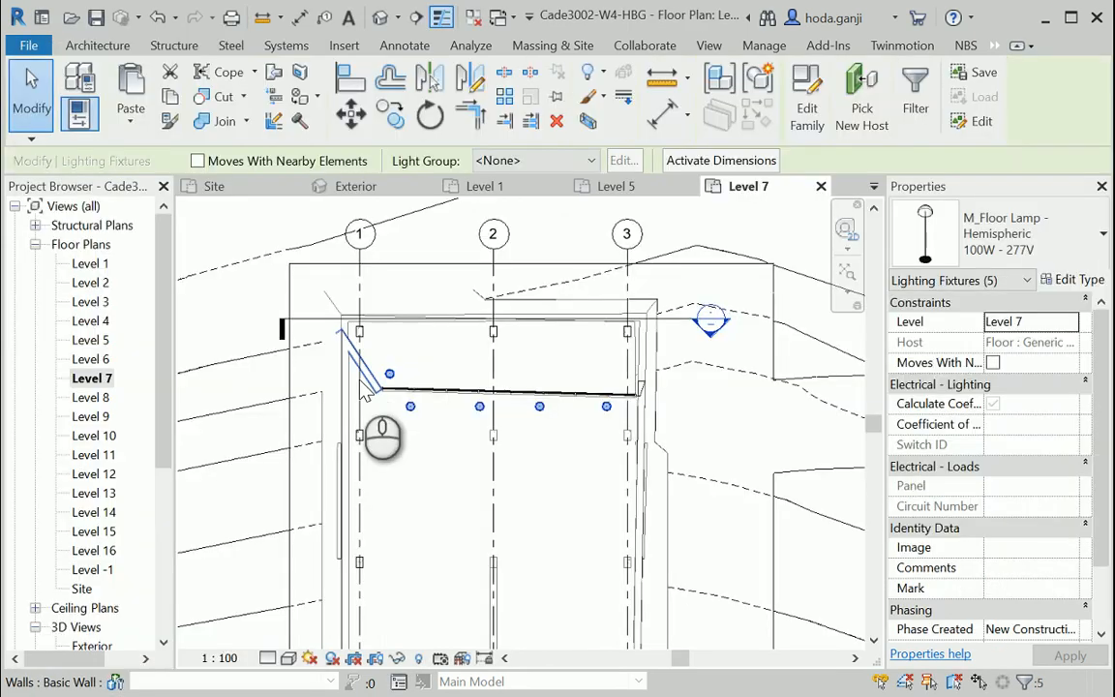
scroll(402, 402, up, 2)
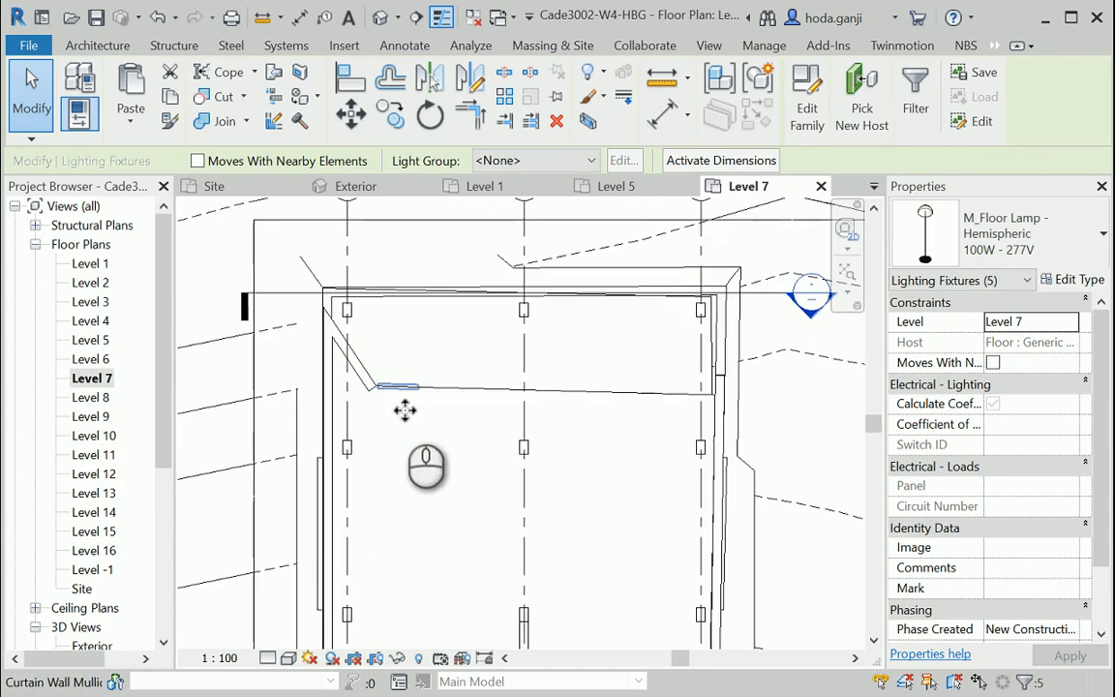
Paste the lamps Aligned to Selected Levels 8 and 9, then show the default 3D view
click(132, 125)
click(126, 197)
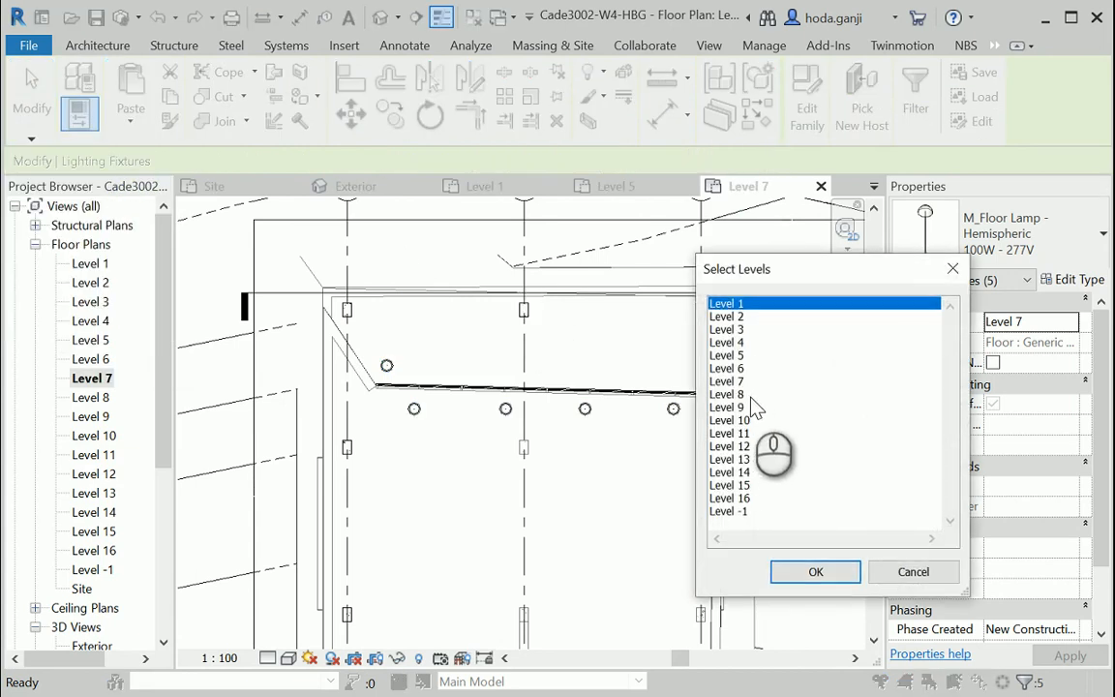
click(742, 394)
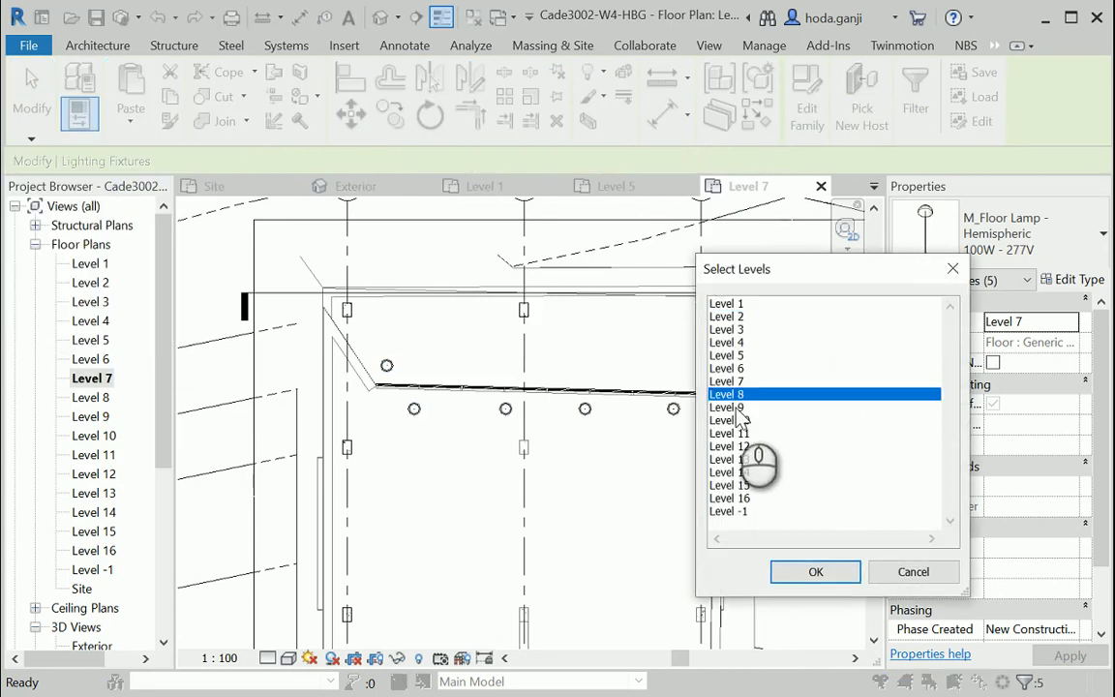
click(809, 573)
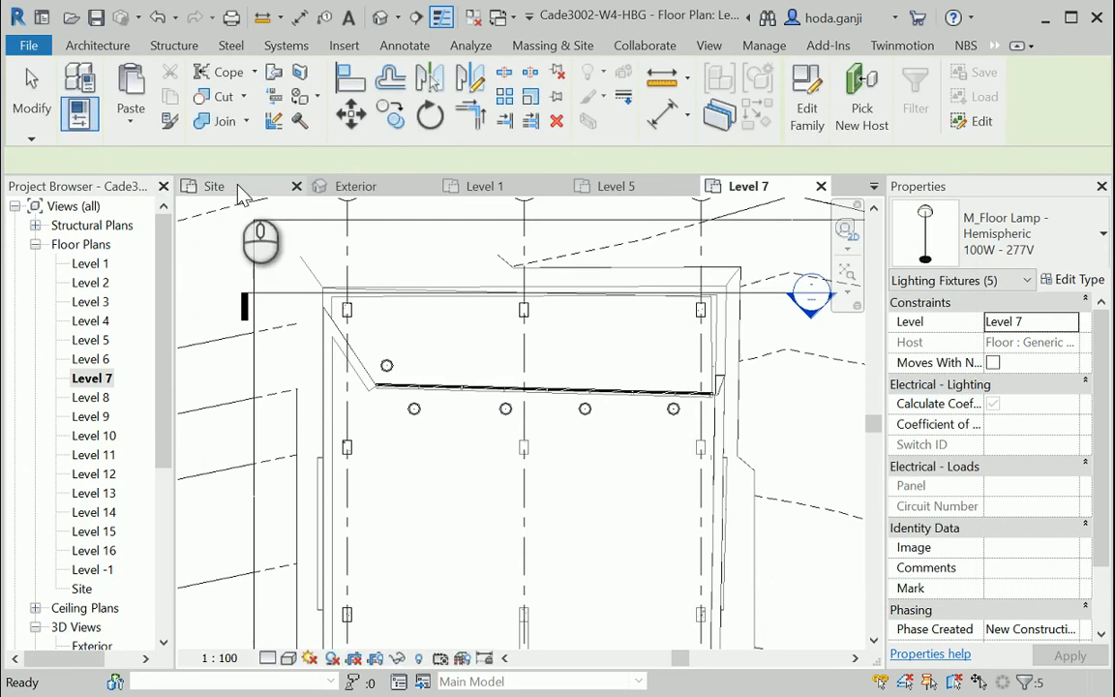
click(380, 17)
Clear the selection and orbit the model to inspect the tower's curtain wall
key(Escape)
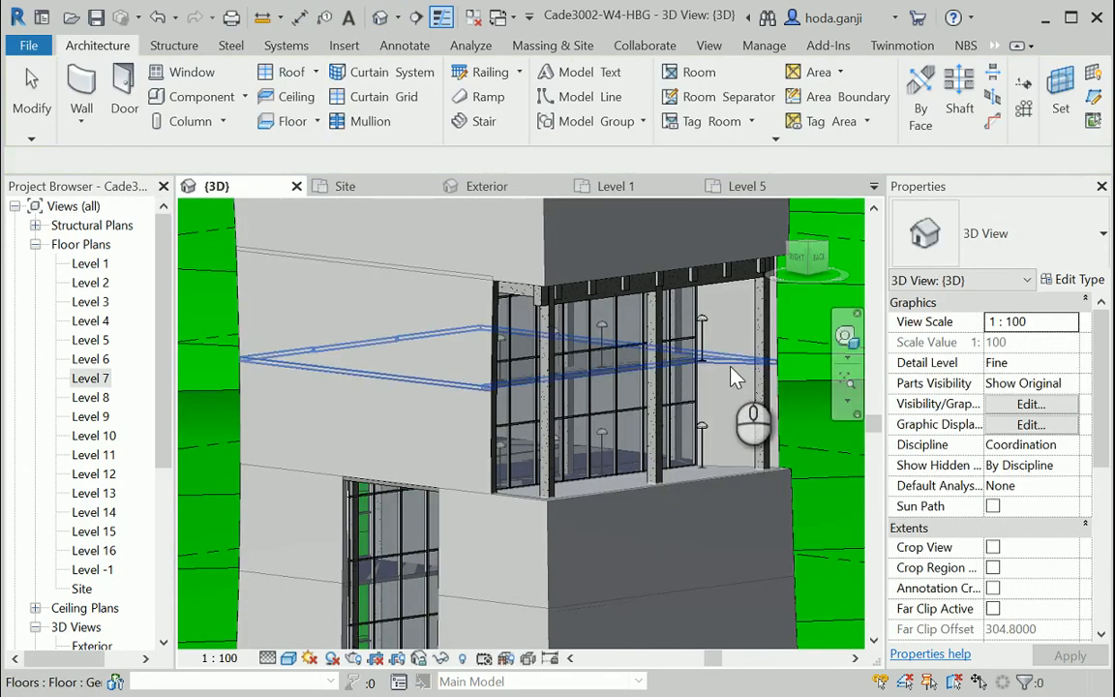
shift+middle_drag(736, 378, 571, 515)
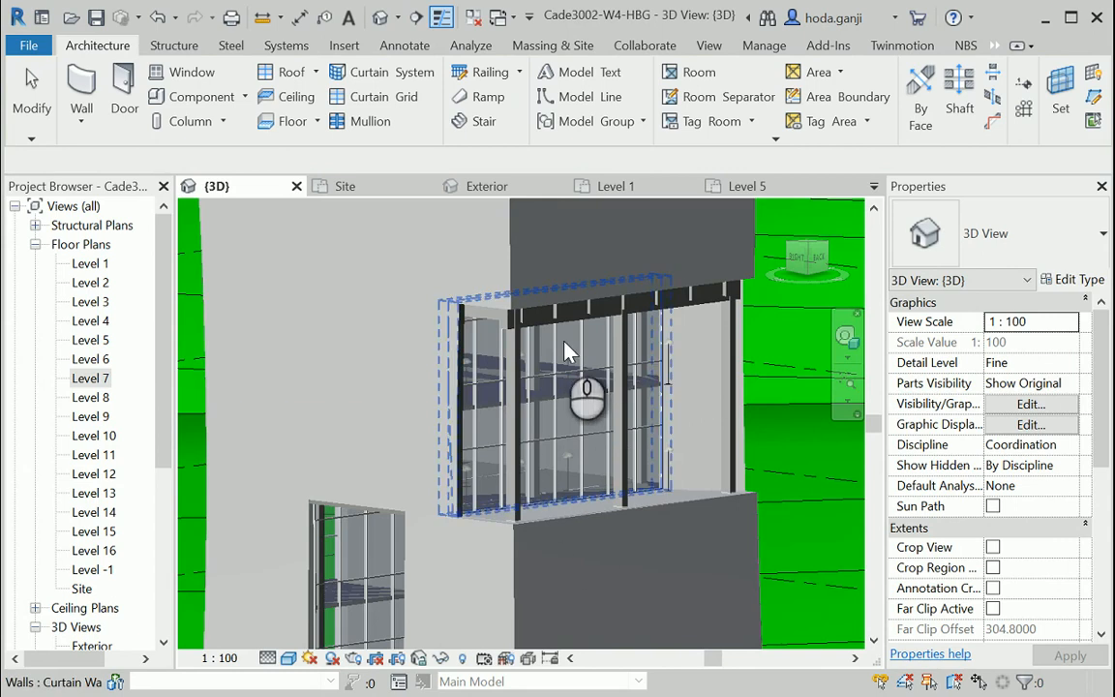
mouse_move(567, 348)
shift+middle_down()
mouse_move(523, 473)
mouse_move(463, 527)
mouse_move(538, 549)
mouse_move(455, 575)
mouse_move(497, 571)
mouse_move(455, 576)
mouse_move(440, 561)
shift+middle_up()
scroll(440, 561, up, 2)
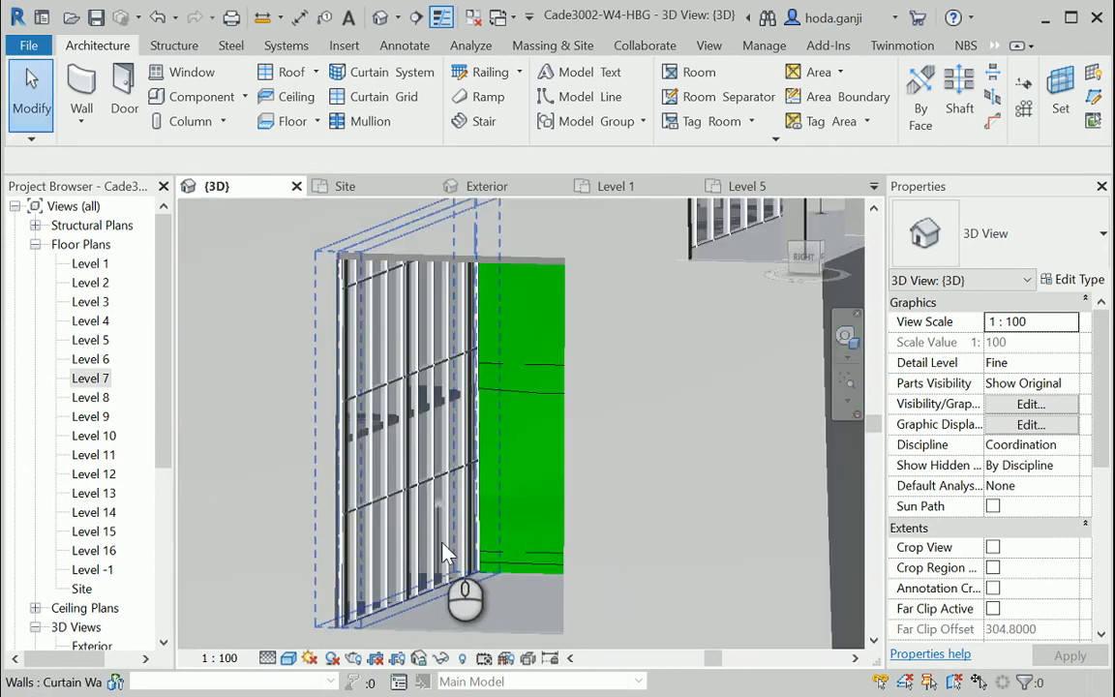
scroll(445, 556, up, 1)
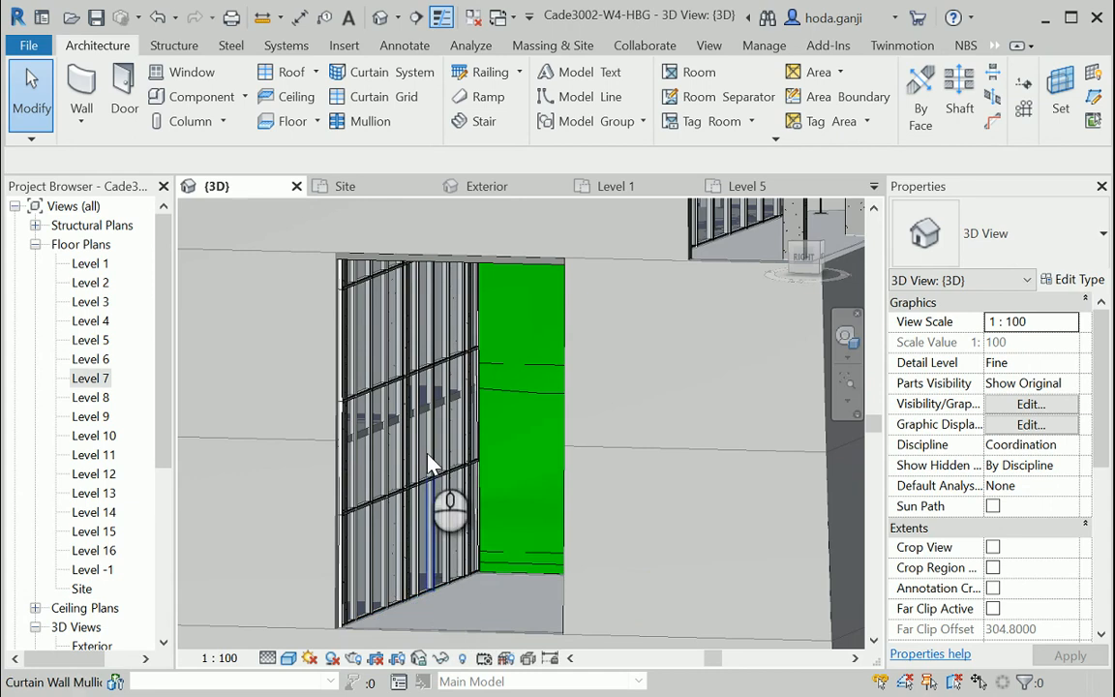